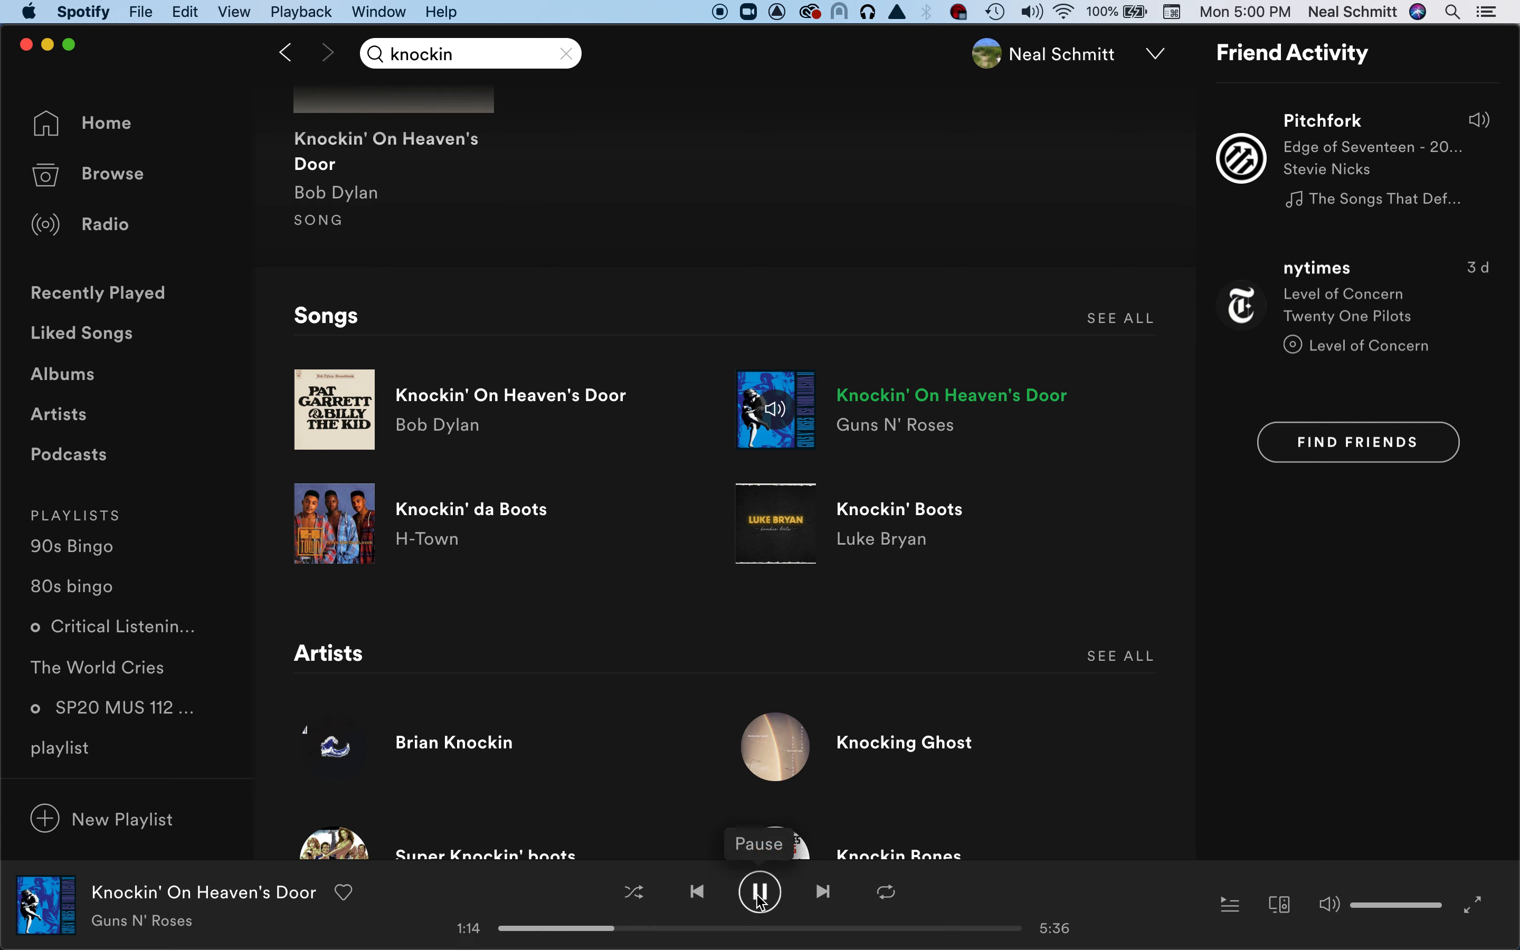
- Listen to a short passage of the Guns N' Roses recording of Knockin' On Heaven's Door
{"action": "left_click", "coordinate": [761, 904]}
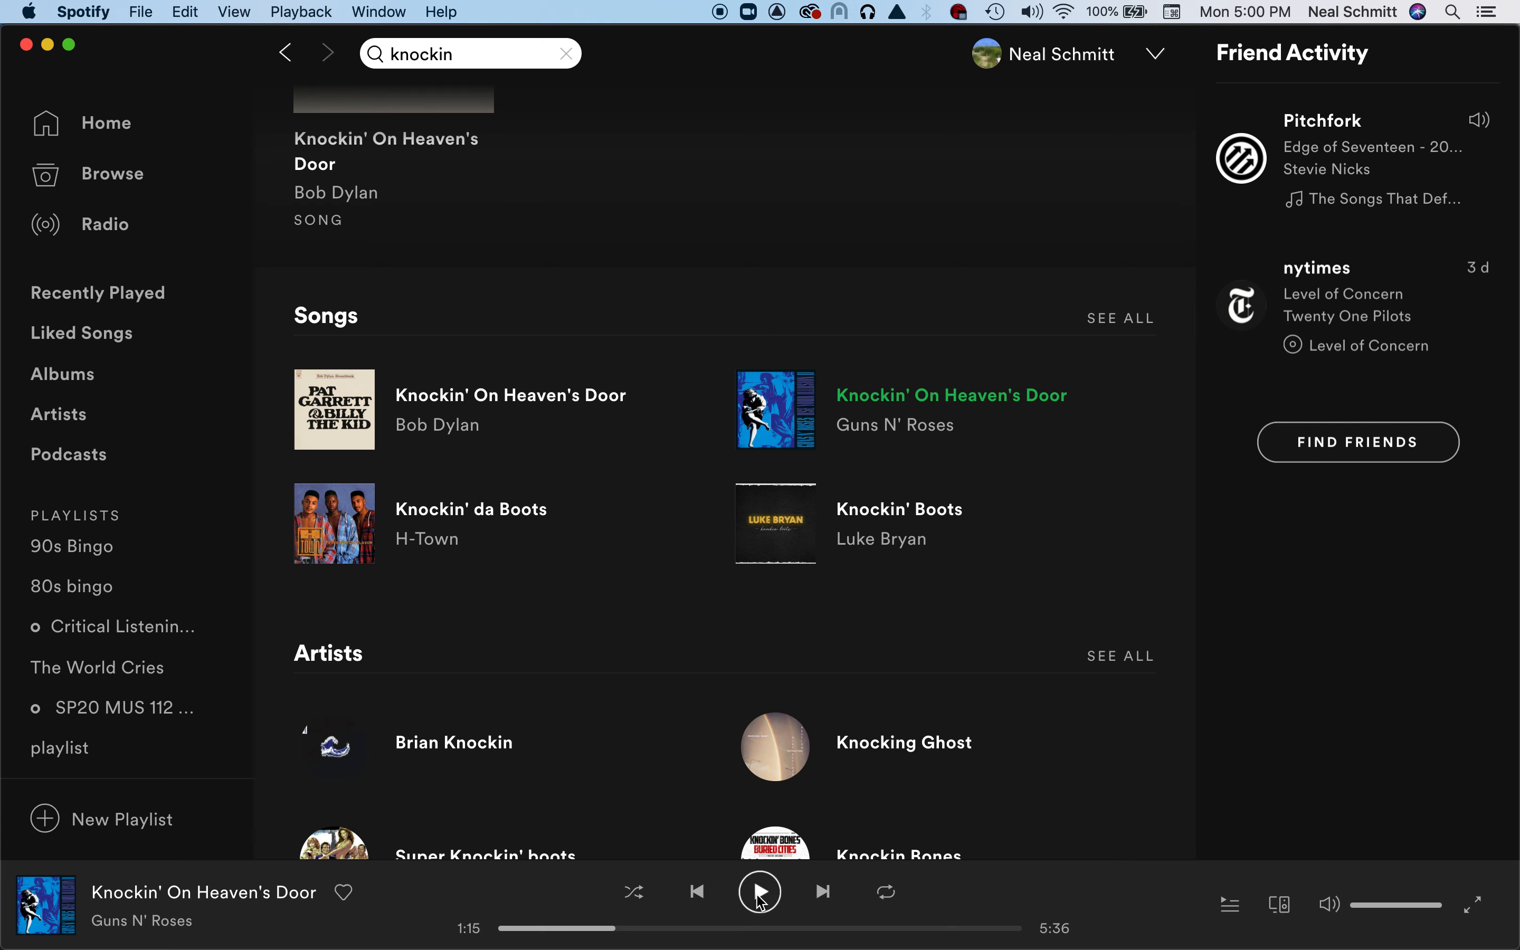
{"action": "left_click", "coordinate": [761, 903]}
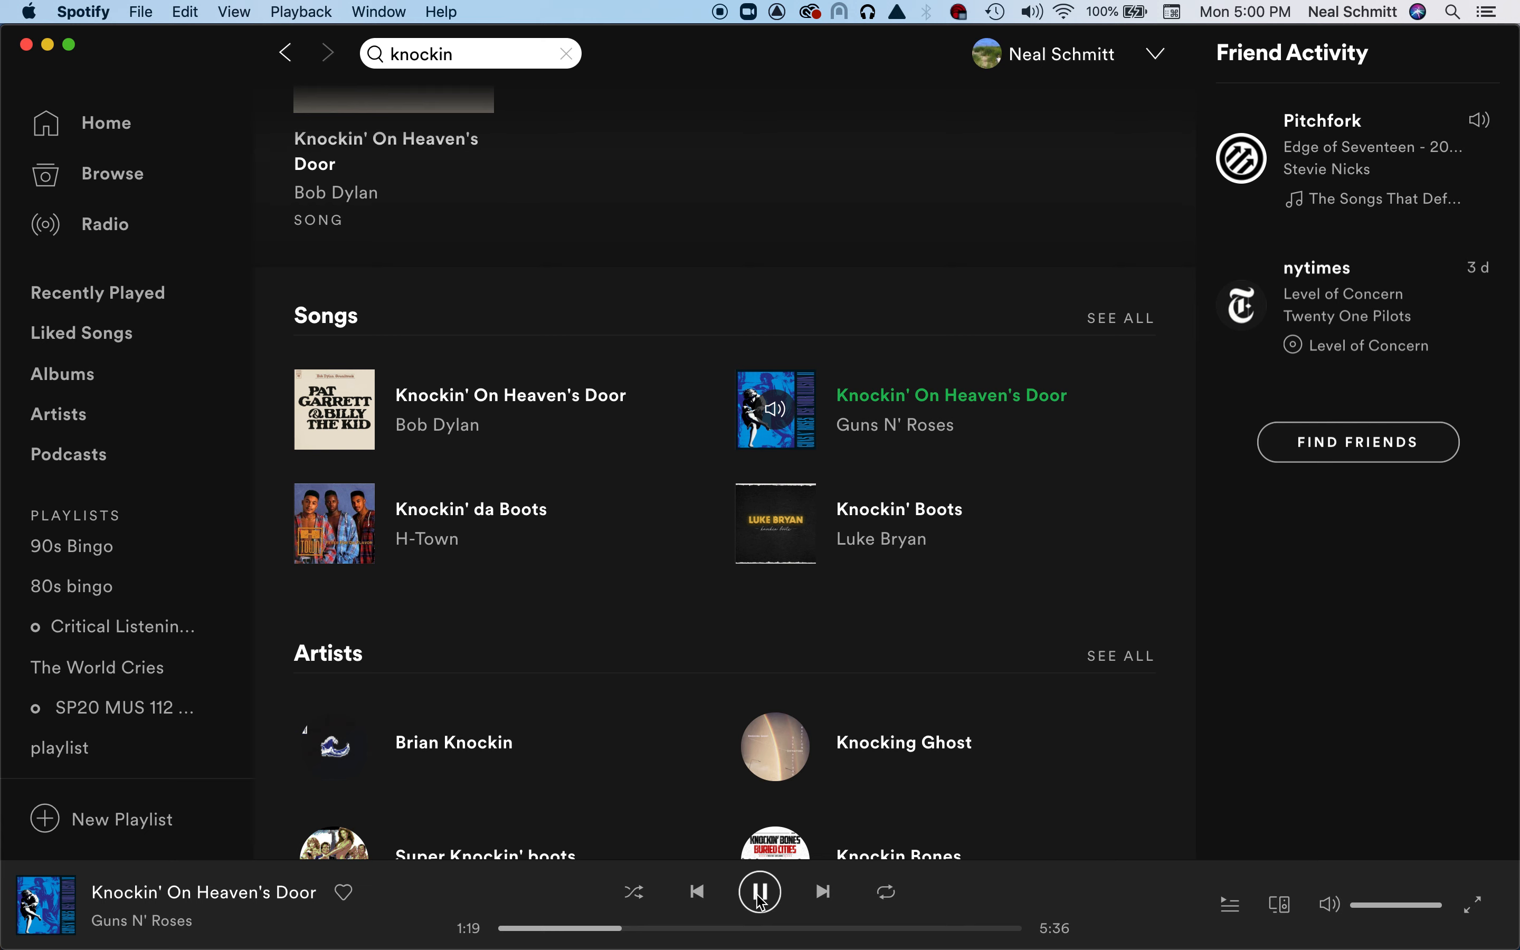
{"action": "left_click", "coordinate": [761, 903]}
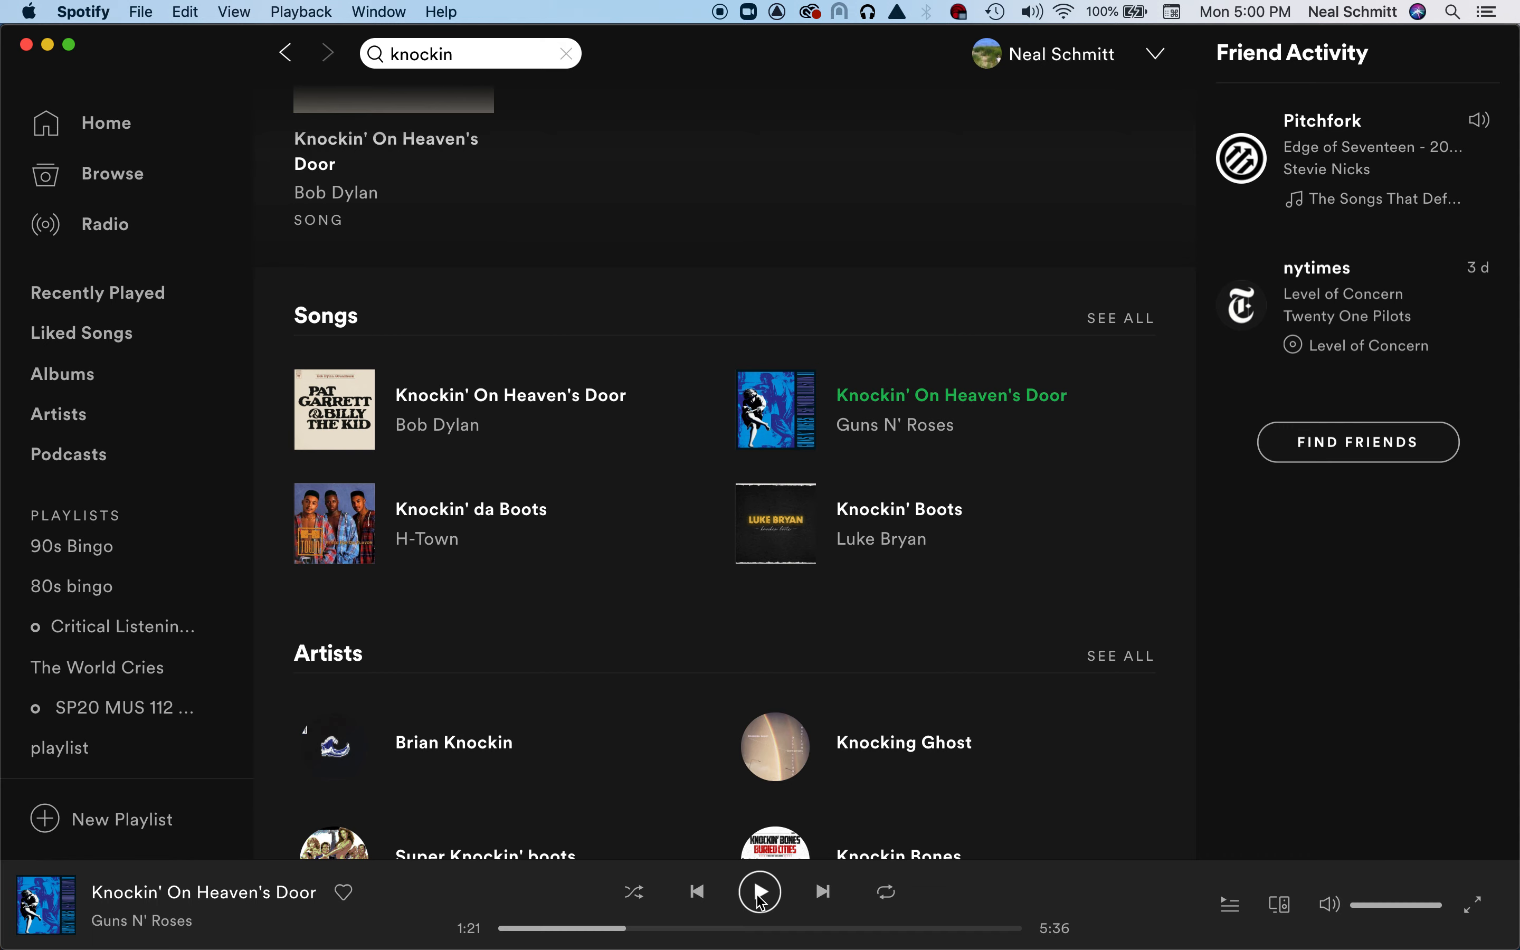
- Switch to Pro Tools and select the first sample clip on the kick 2 track, near 2:44.7
{"action": "key", "text": "super+Tab"}
{"action": "key", "text": "super+Tab"}
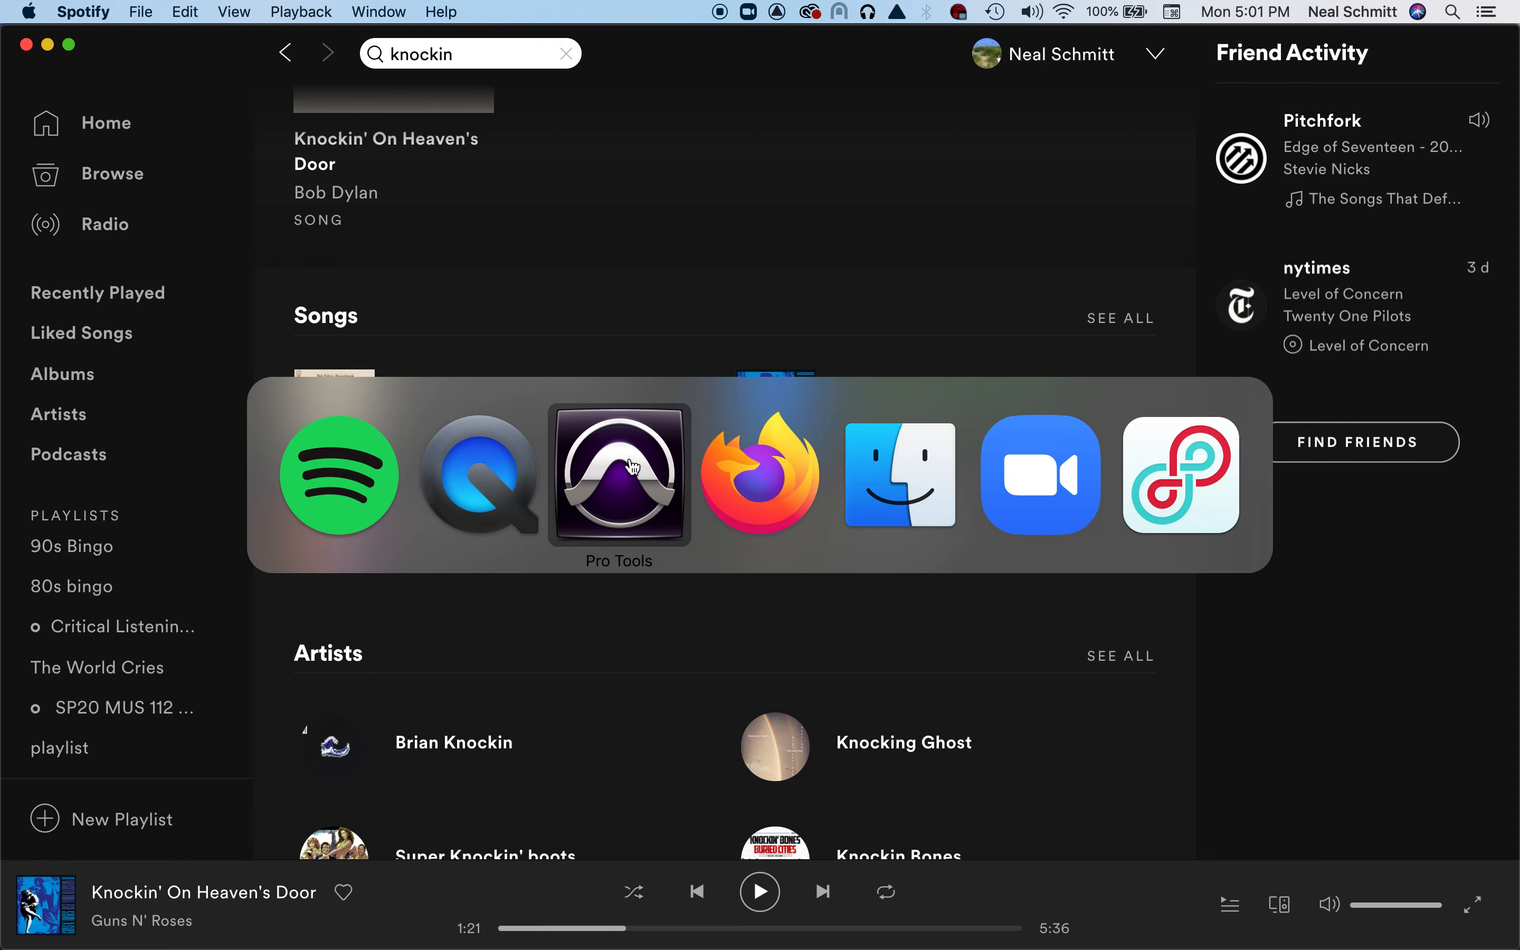
{"action": "scroll", "coordinate": [598, 470], "scroll_direction": "down", "scroll_amount": 3}
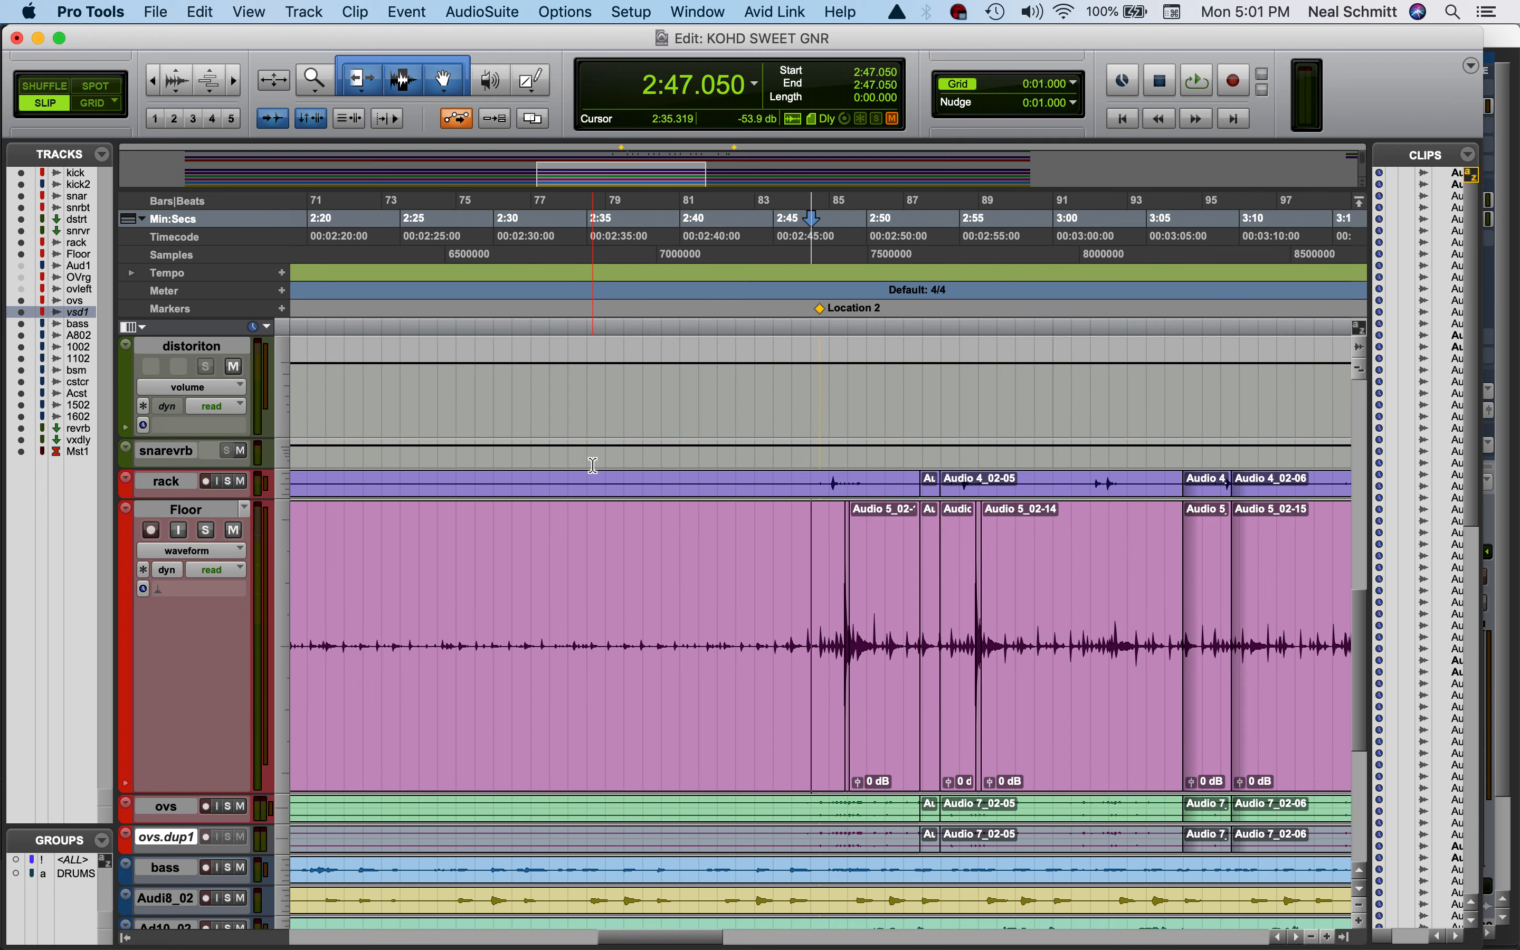
{"action": "scroll", "coordinate": [597, 468], "scroll_direction": "up", "scroll_amount": 8}
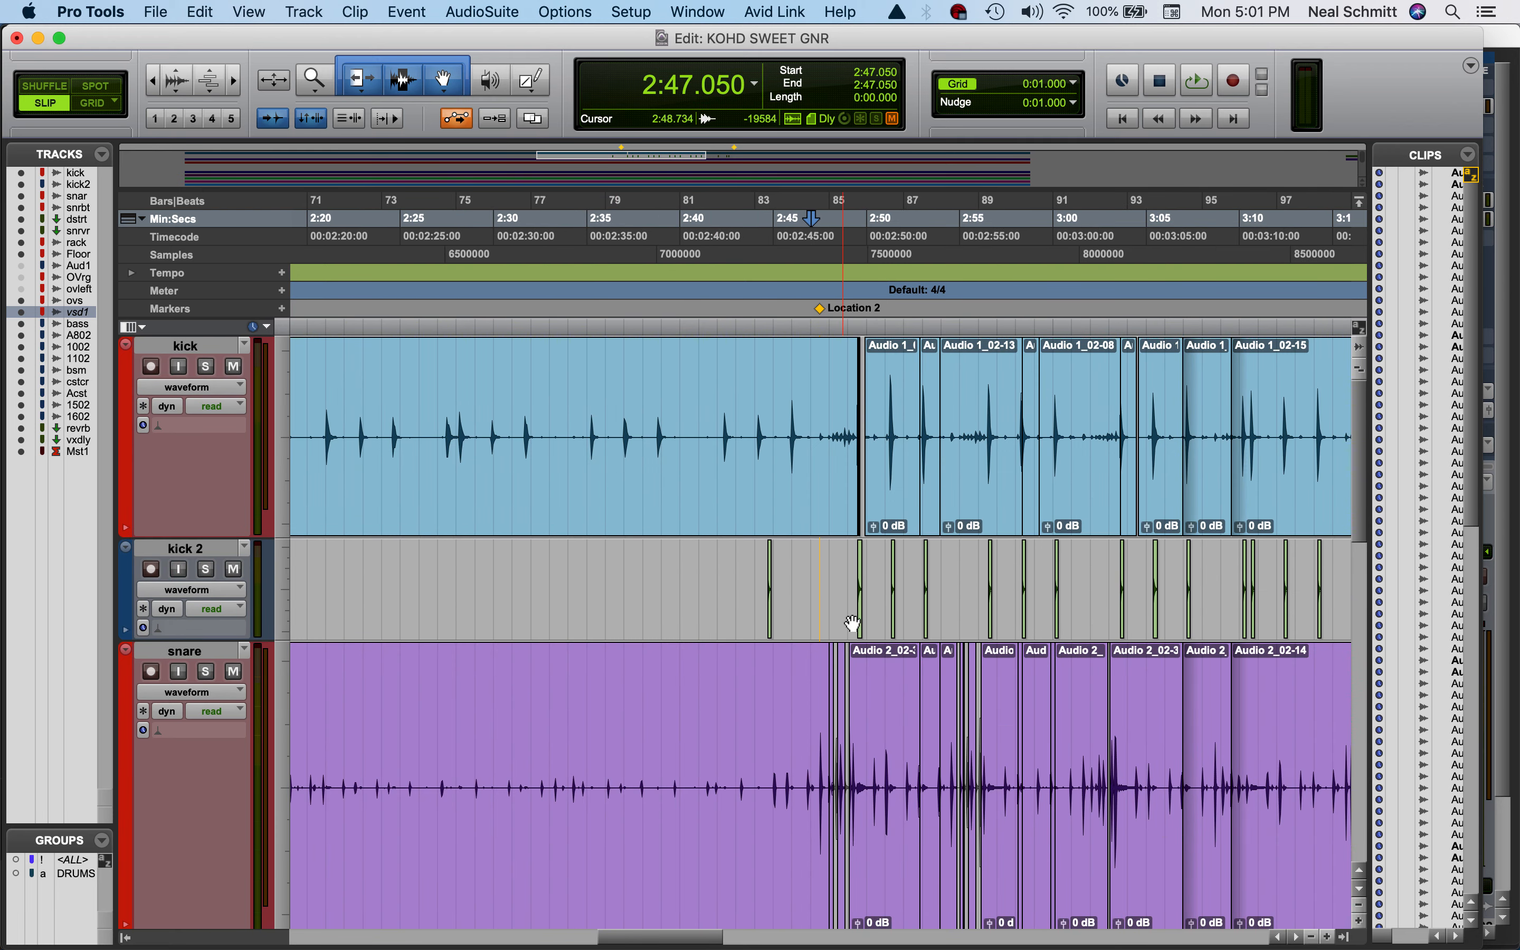
{"action": "left_click", "coordinate": [770, 628]}
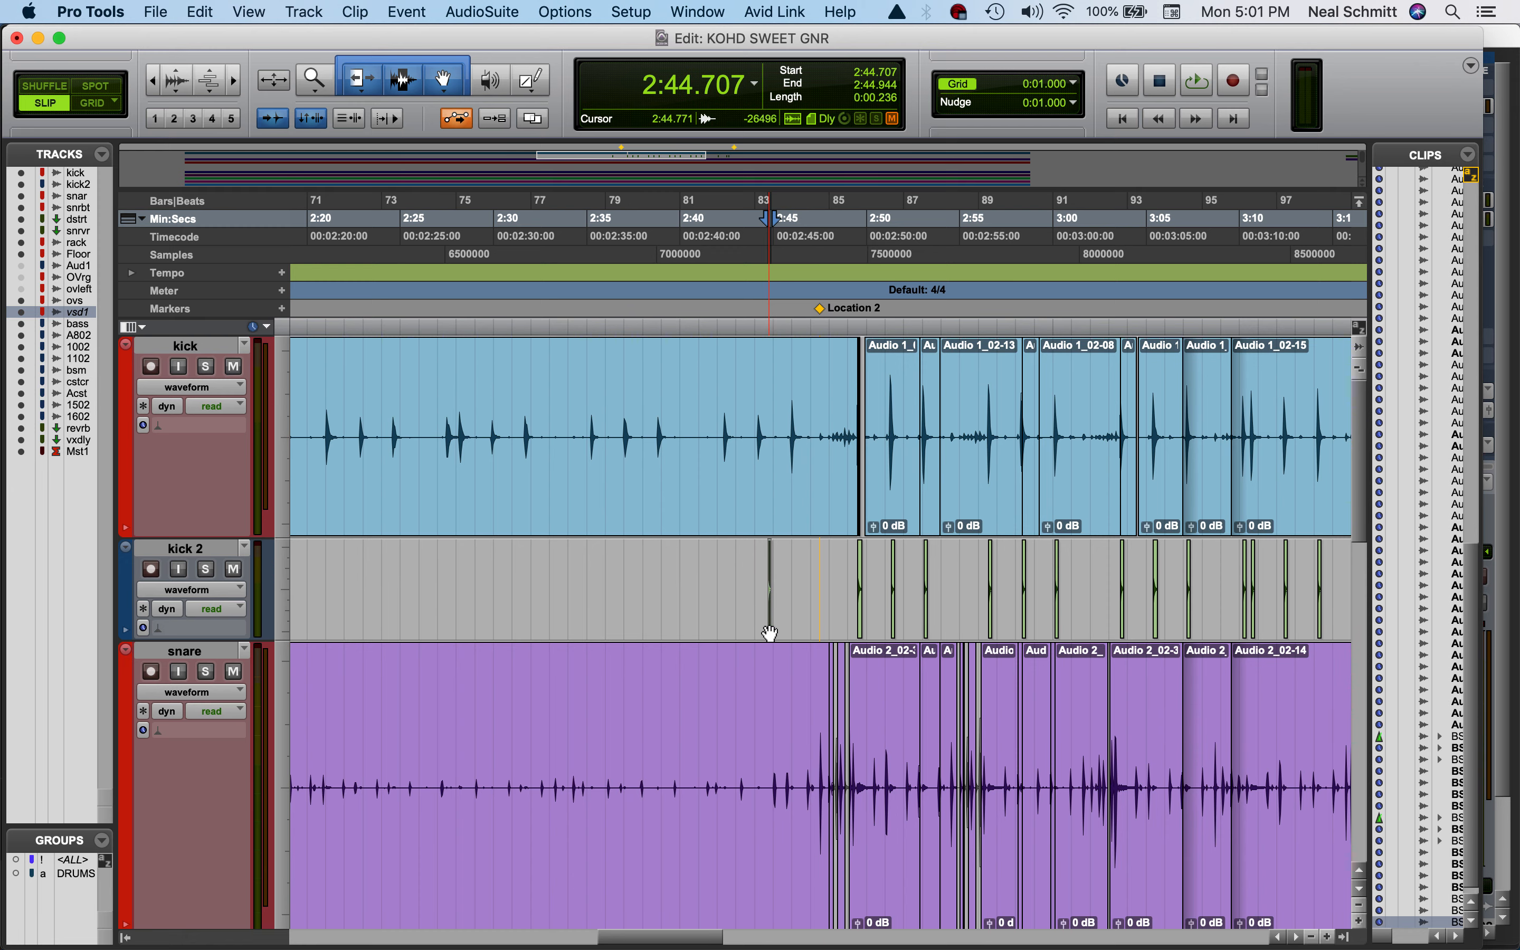
{"action": "scroll", "coordinate": [770, 632], "scroll_direction": "up", "scroll_amount": 1}
{"action": "scroll", "coordinate": [771, 631], "scroll_direction": "up", "scroll_amount": 3}
- Extend the first kick 2 clip outwards to expose the surrounding loop, then solo the track and audition it
{"action": "left_click_drag", "start_coordinate": [845, 622], "coordinate": [1020, 584]}
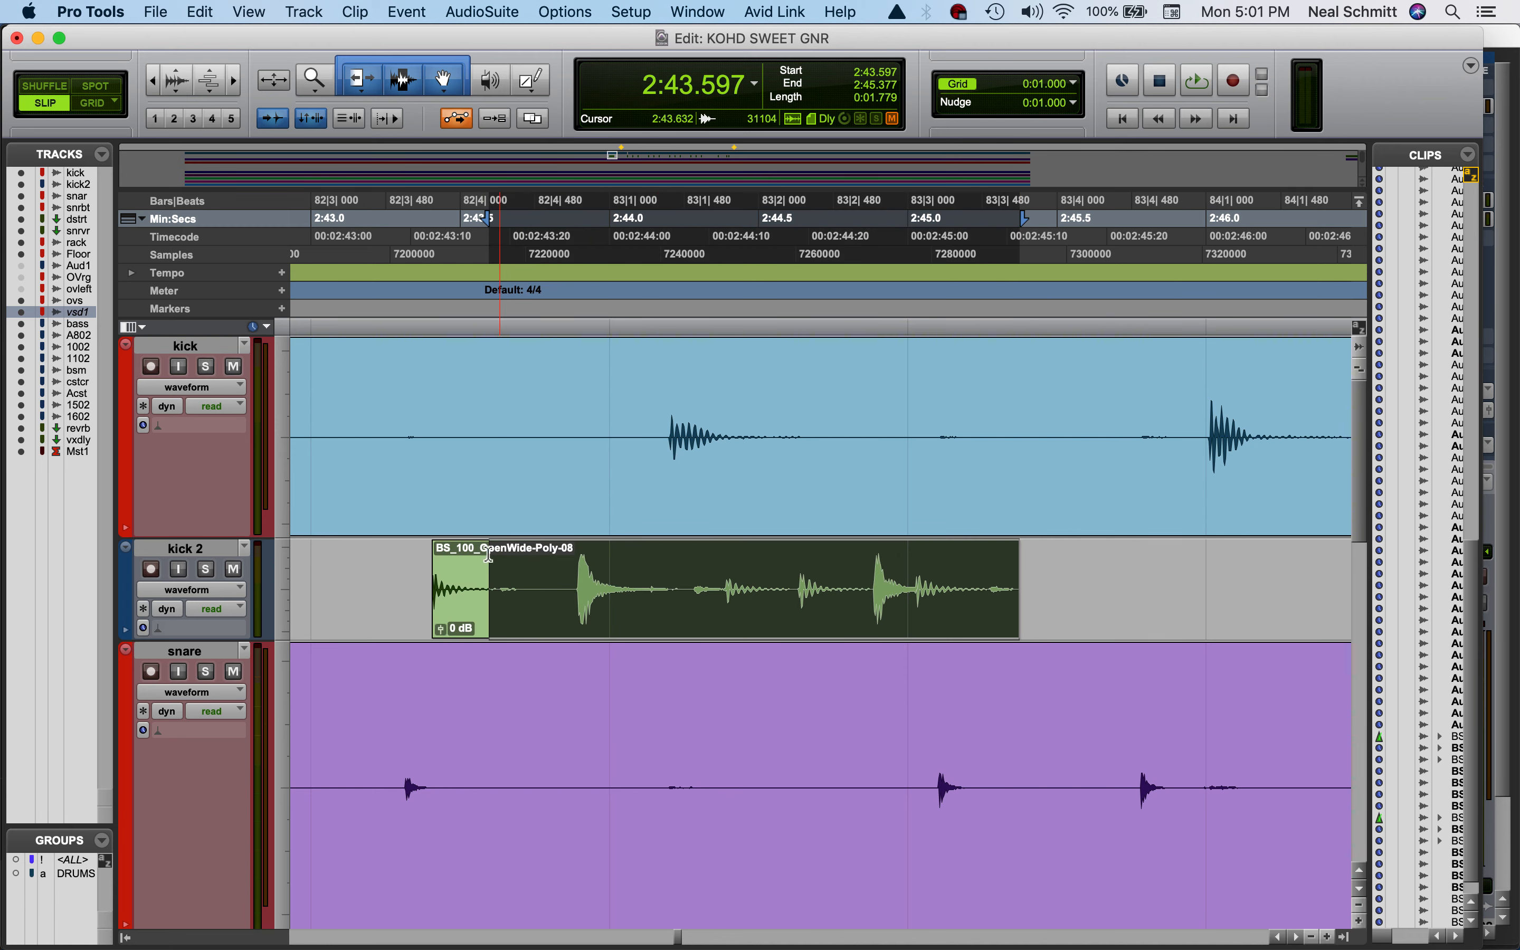
{"action": "left_click", "coordinate": [214, 570]}
{"action": "left_click", "coordinate": [414, 565]}
{"action": "key", "text": "space"}
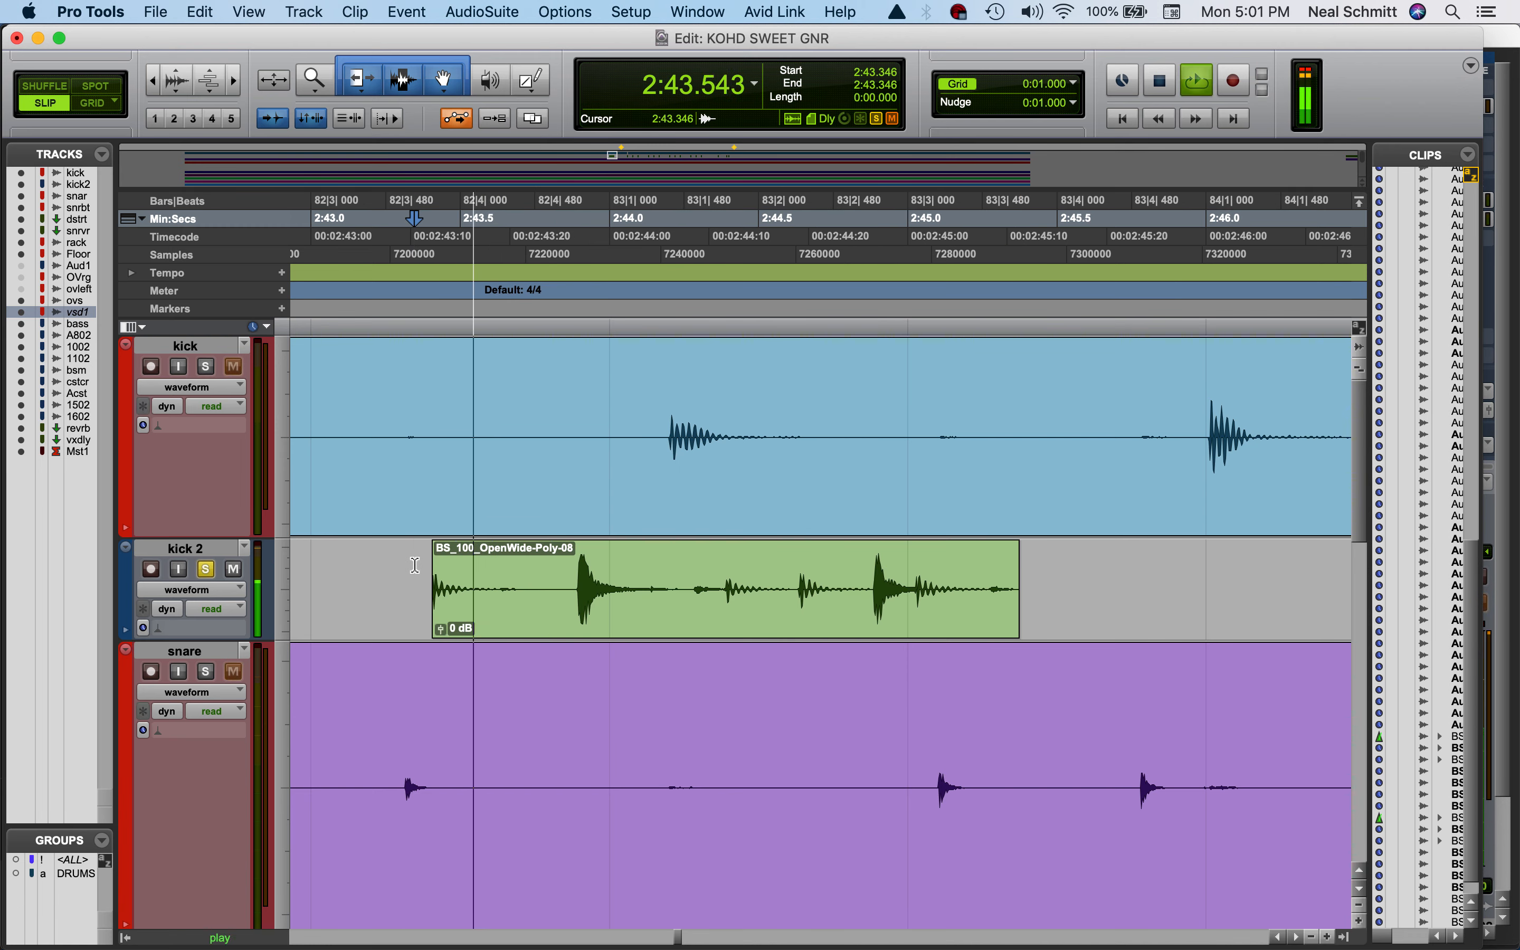
{"action": "key", "text": "space"}
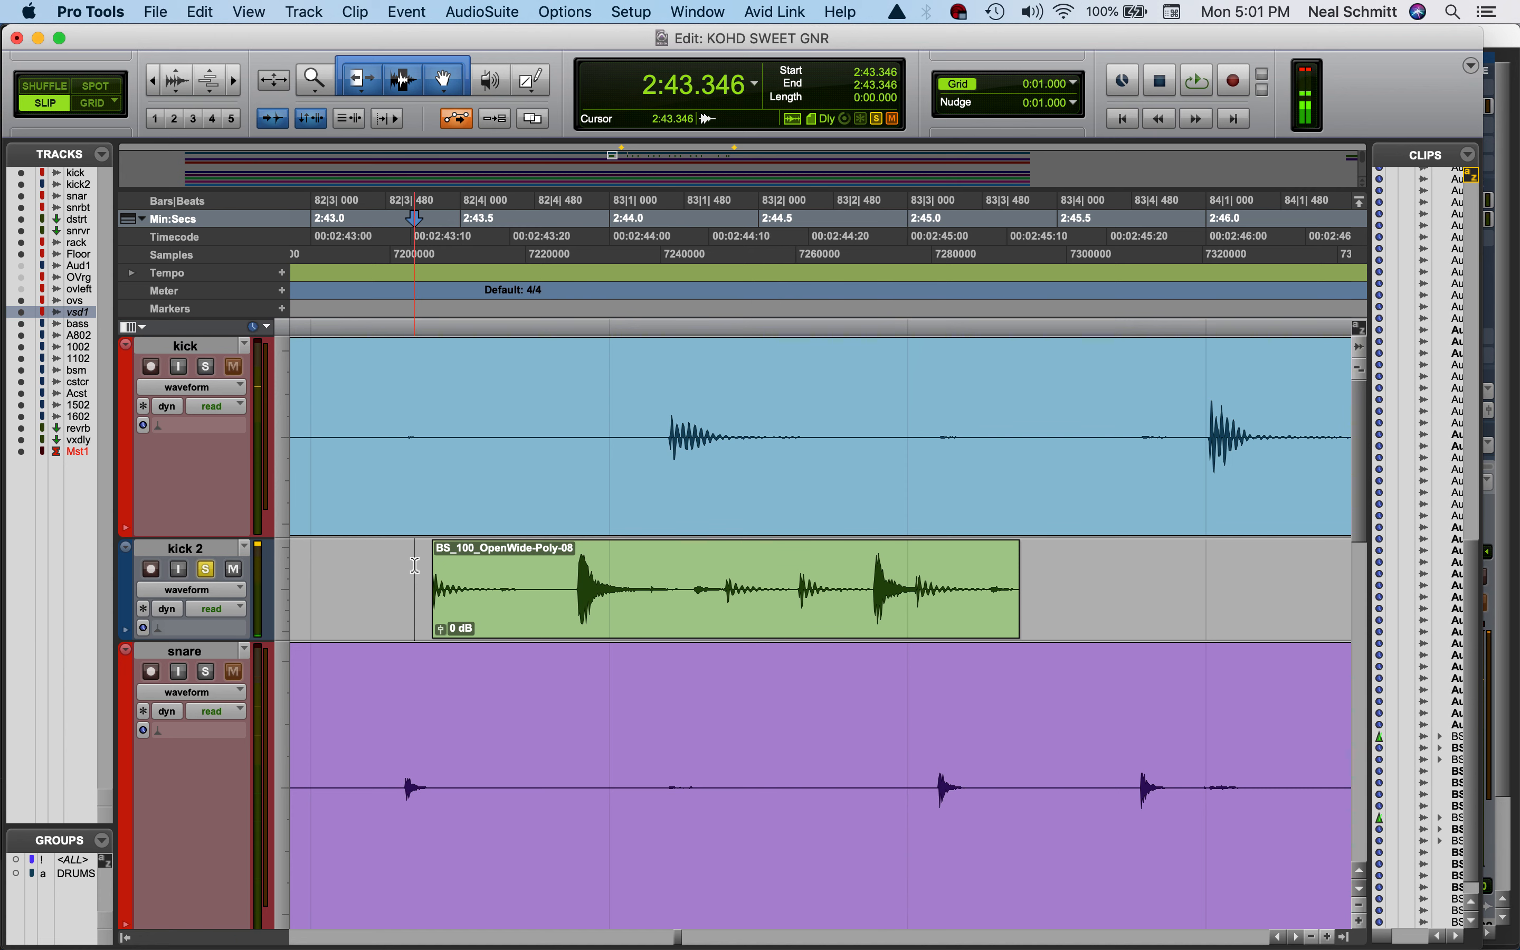
- Undo the kick 2 clip extension and play the trimmed single hit
{"action": "key", "text": "super+z"}
{"action": "key", "text": "super+z"}
{"action": "key", "text": "space"}
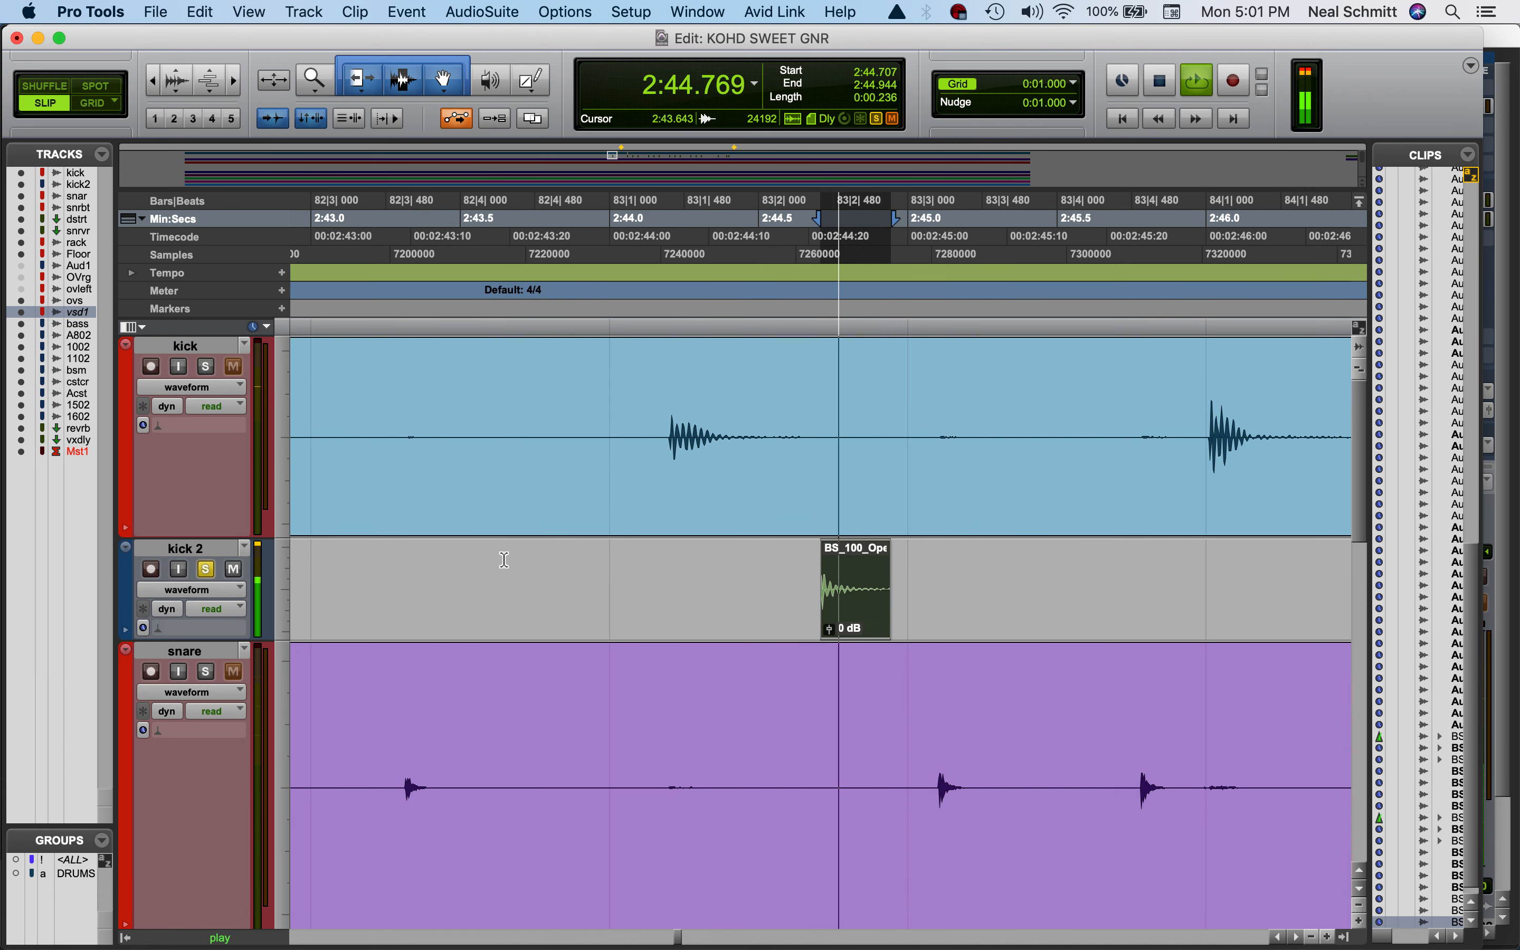
{"action": "key", "text": "space"}
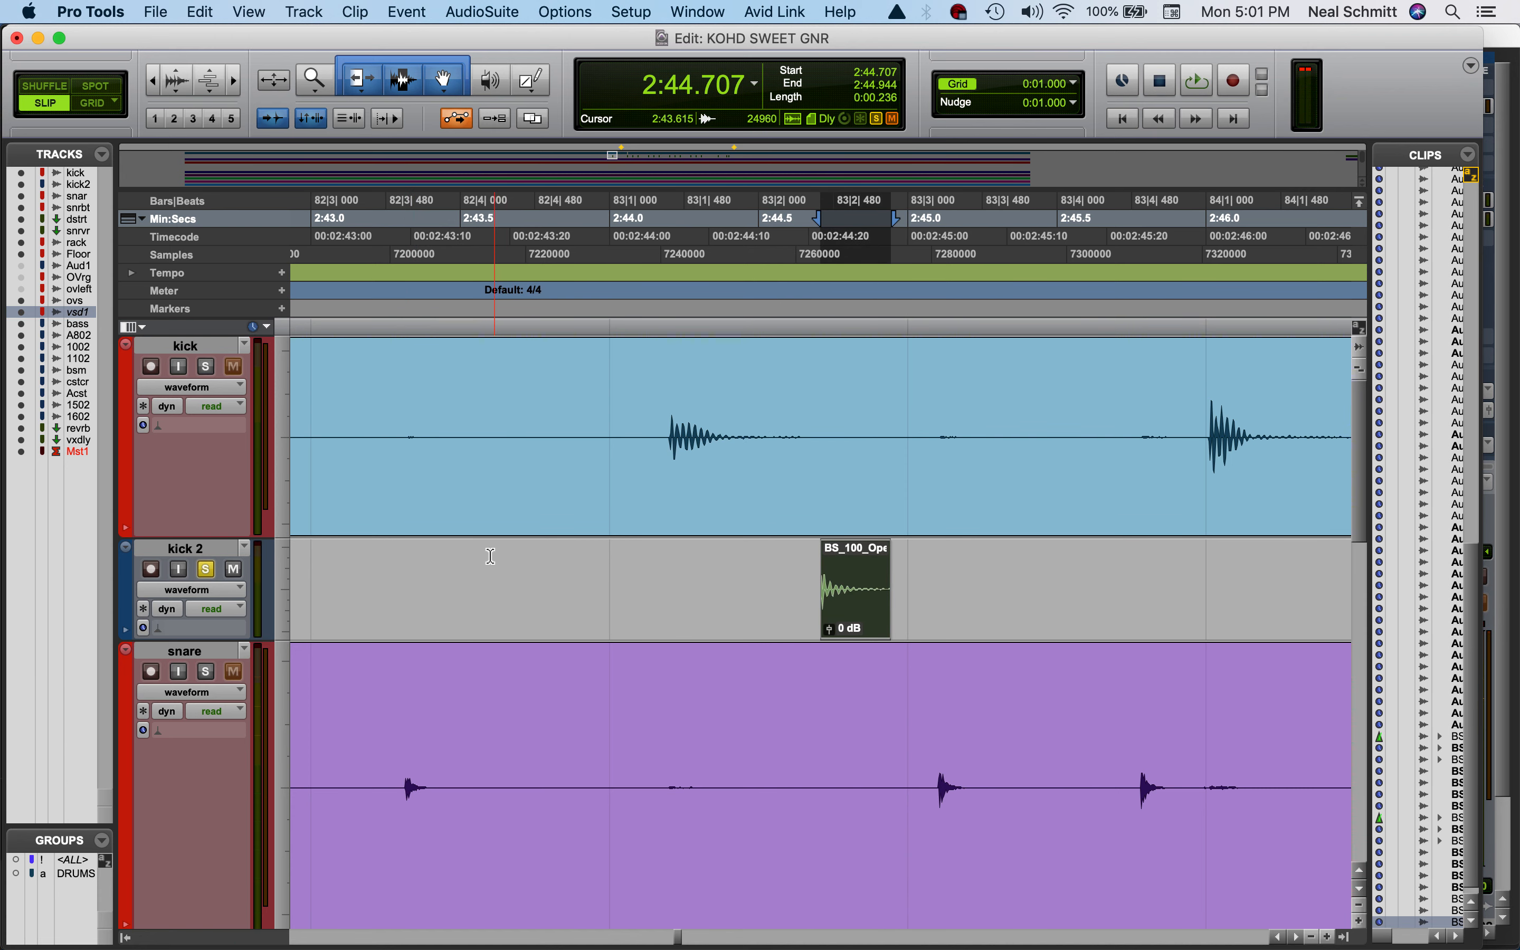
- Select the kick 2 clip near 2:49.5 and compare its start with the kick hit above it
{"action": "key", "text": "super+bracketleft"}
{"action": "key", "text": "super+bracketleft"}
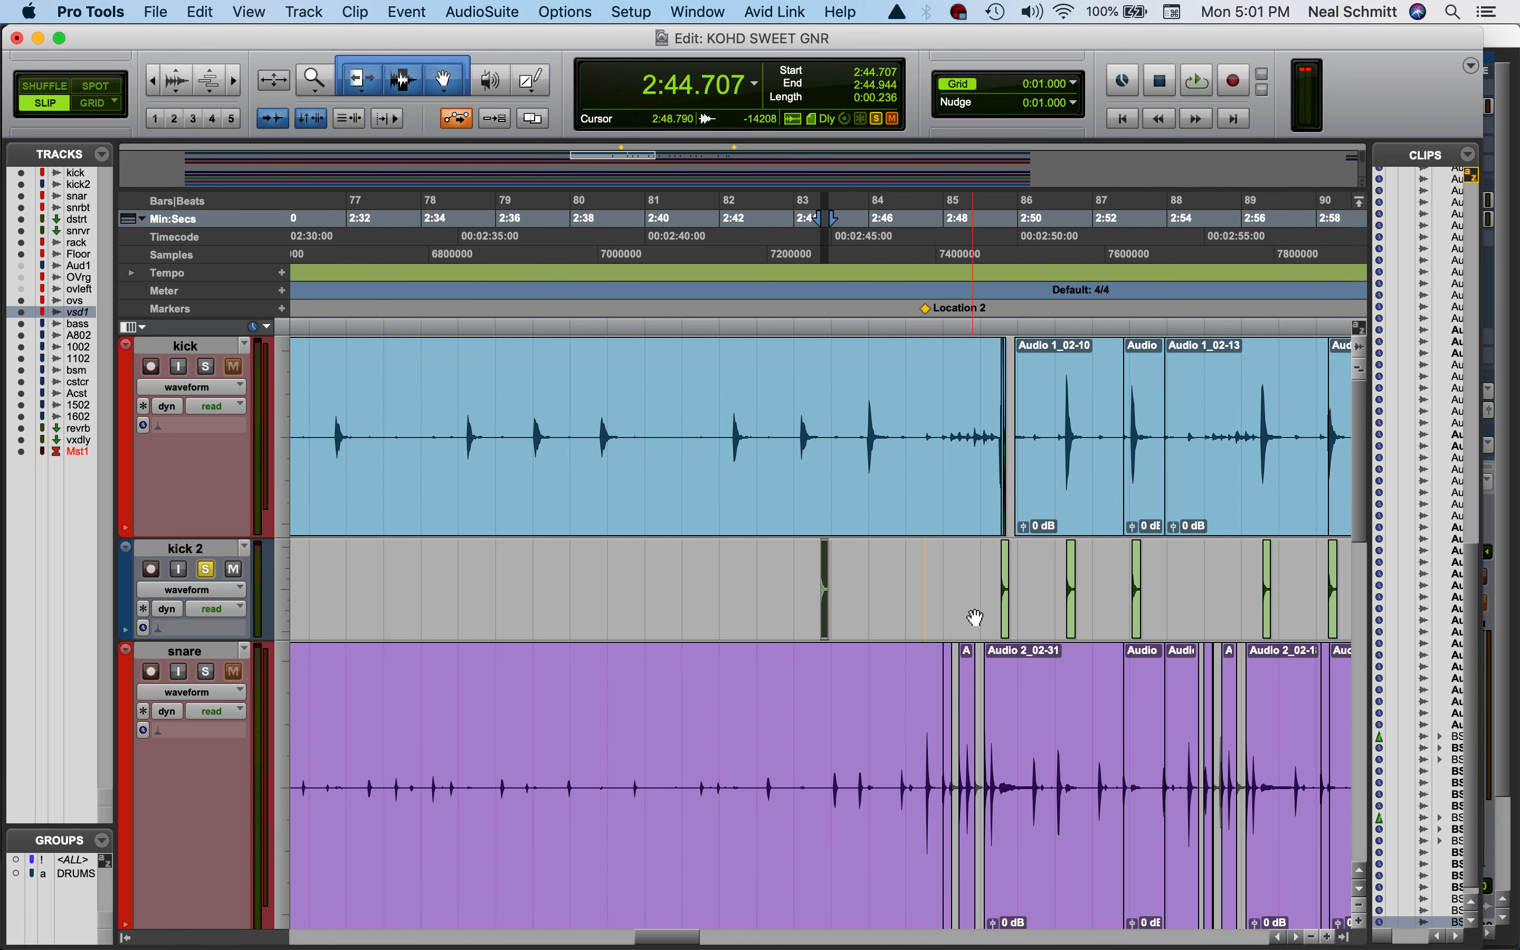
{"action": "left_click", "coordinate": [1005, 628]}
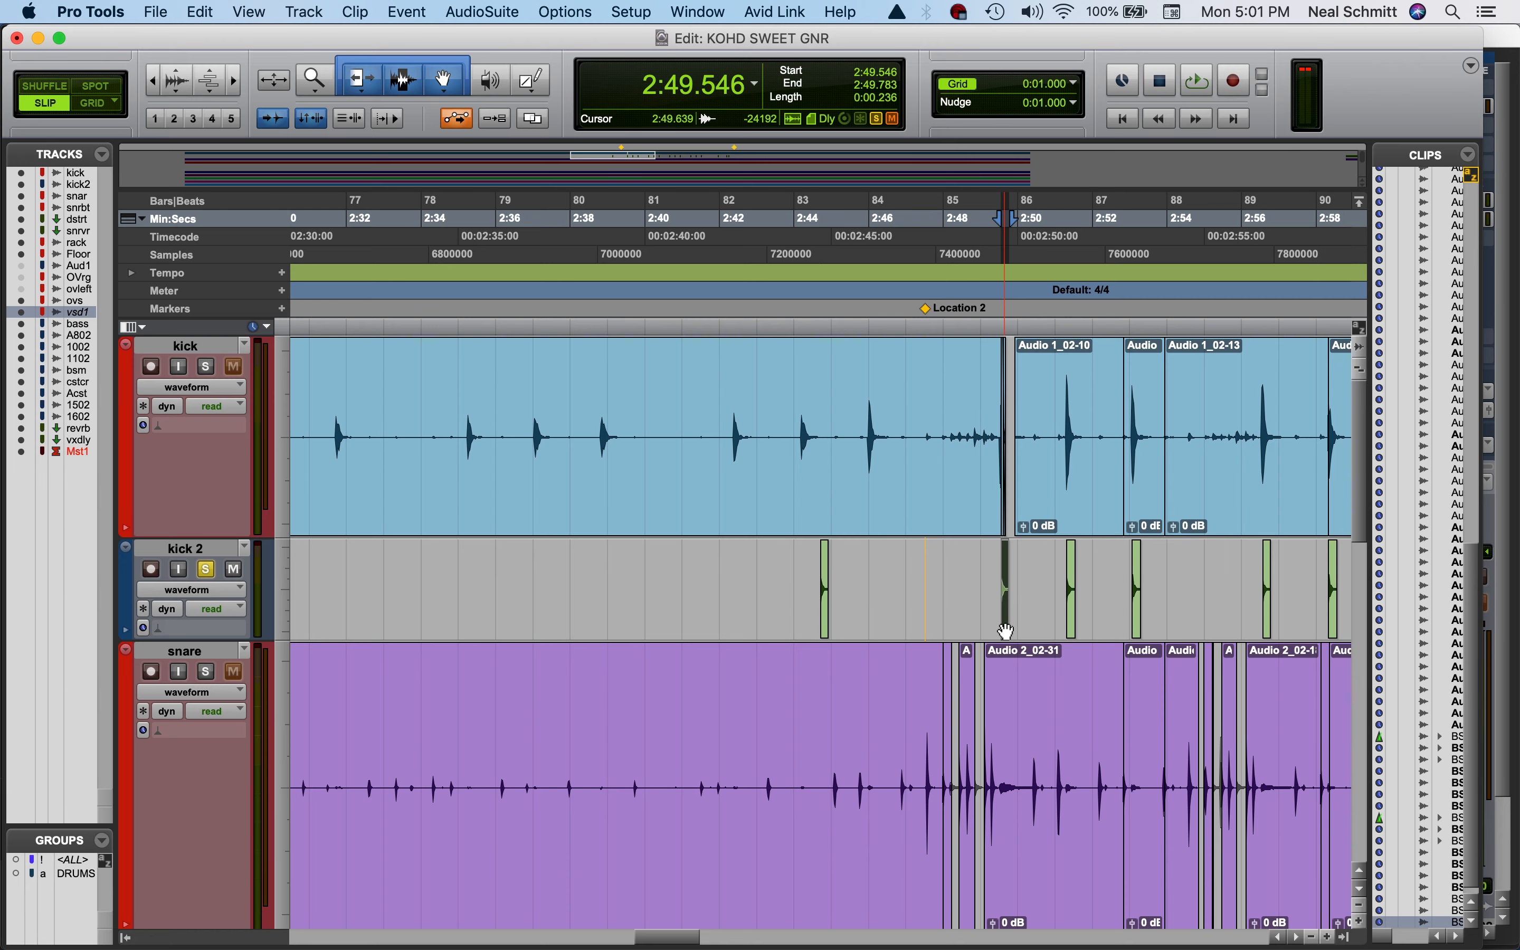
{"action": "key", "text": "super+bracketright"}
{"action": "key", "text": "super+bracketright"}
{"action": "key", "text": "super+bracketright"}
{"action": "key", "text": "super+bracketright"}
{"action": "key", "text": "super+bracketright"}
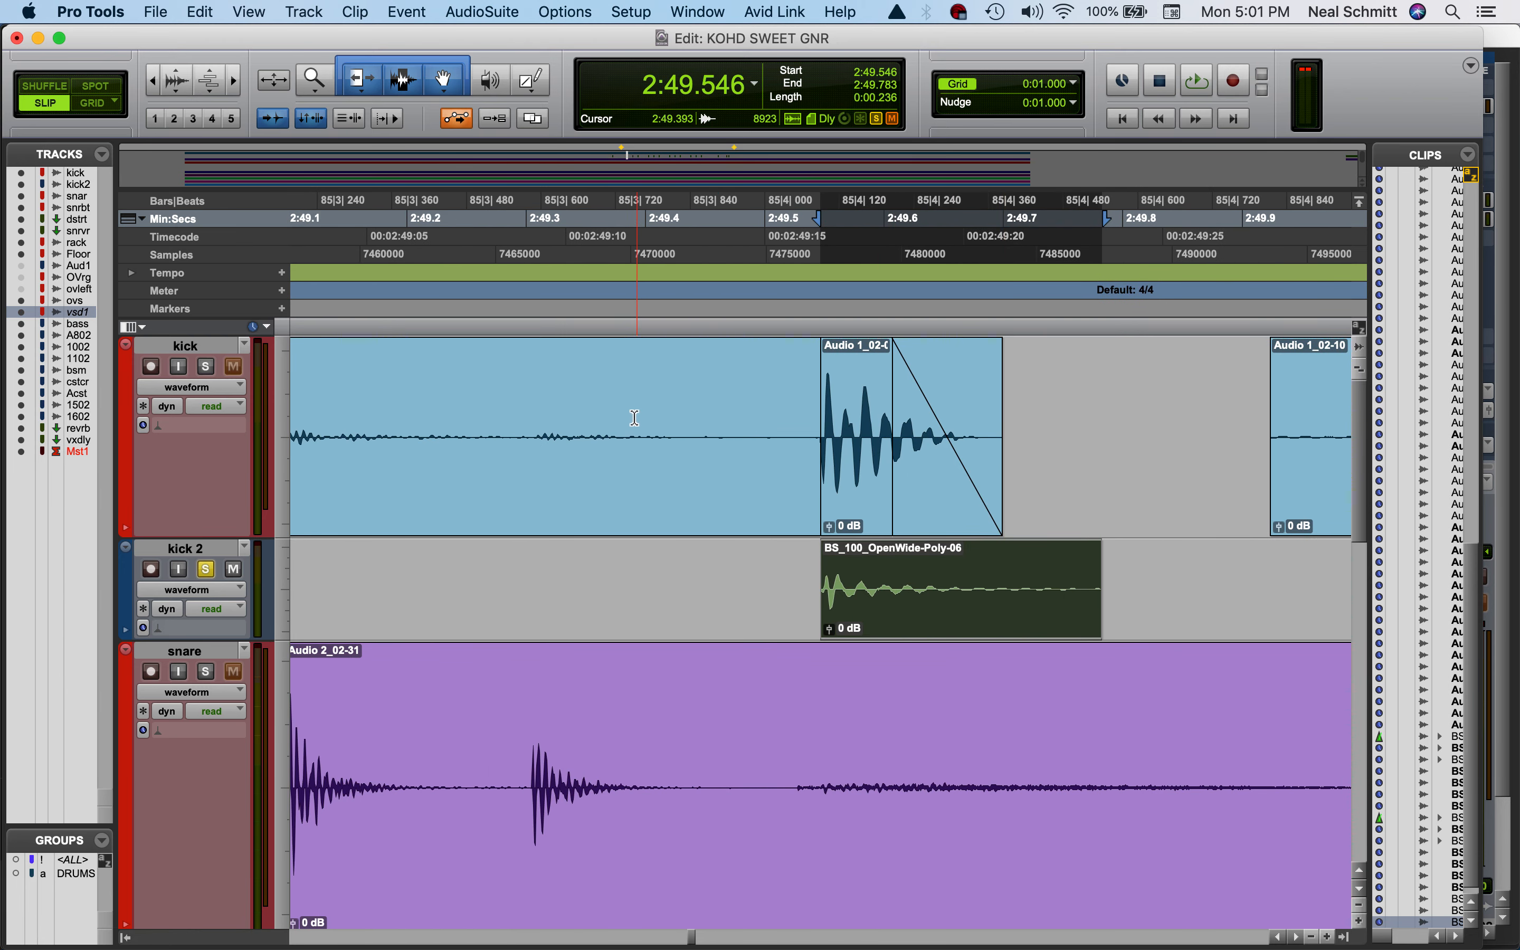
- Step through the transients on the kick track from about 2:49 to the hit near 2:51.3
{"action": "left_click", "coordinate": [333, 413]}
{"action": "key", "text": "Tab"}
{"action": "key", "text": "Tab"}
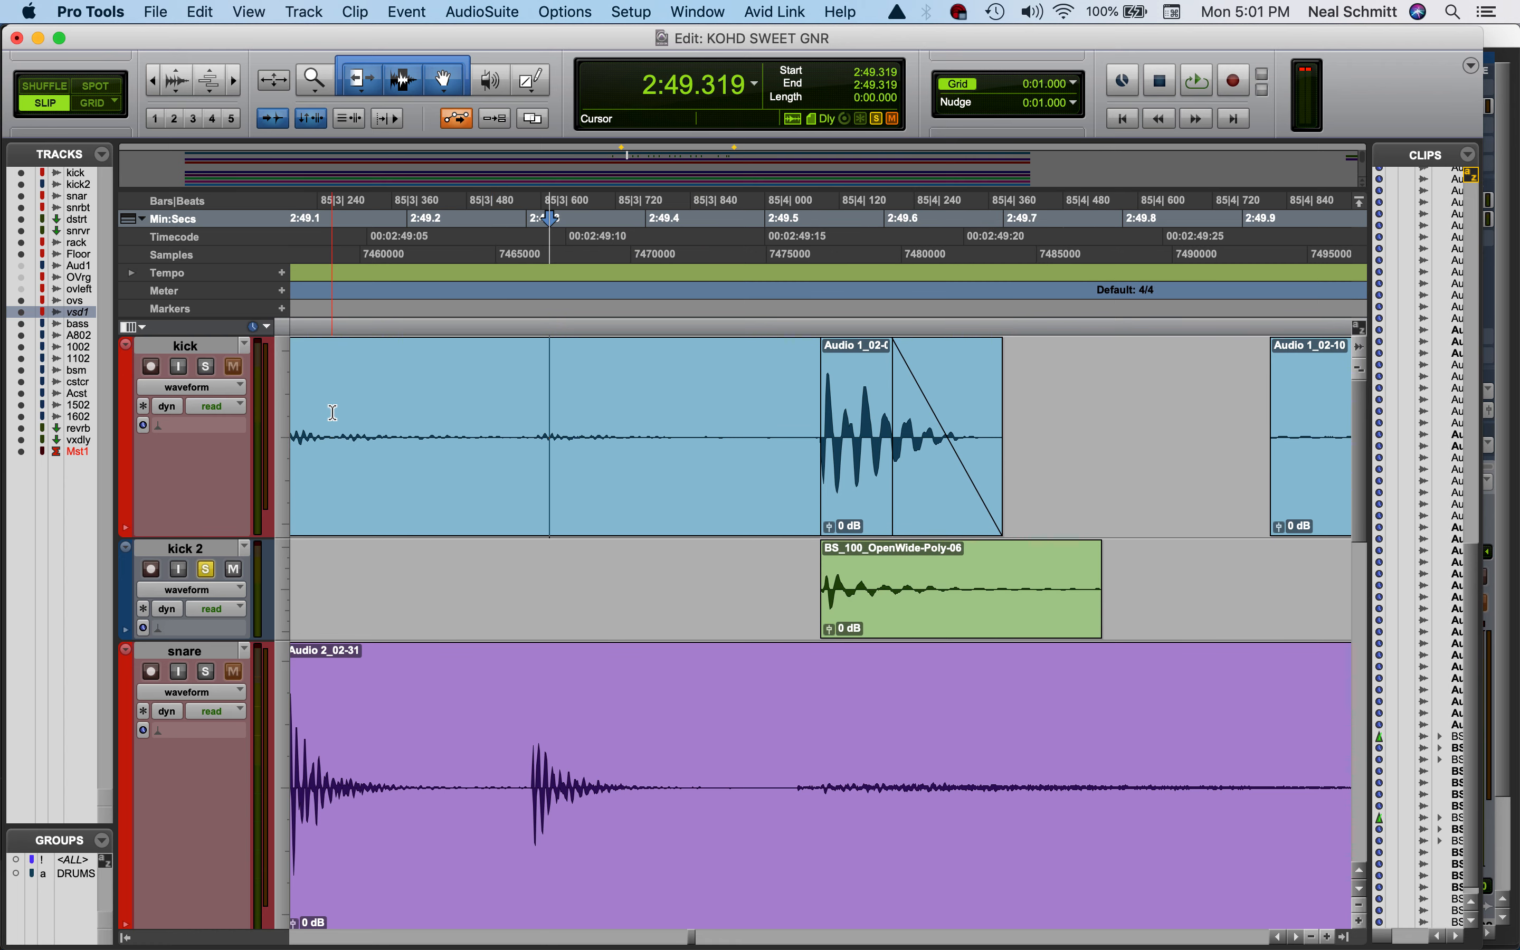
{"action": "left_click", "coordinate": [880, 628]}
{"action": "left_click", "coordinate": [1057, 391]}
{"action": "key", "text": "Tab"}
{"action": "key", "text": "Tab"}
{"action": "key", "text": "Tab"}
{"action": "key", "text": "Tab"}
- Select the kick 2 clip at 2:51.315 and examine its waveform alignment with the kick hit in close-up
{"action": "left_click", "coordinate": [1095, 623]}
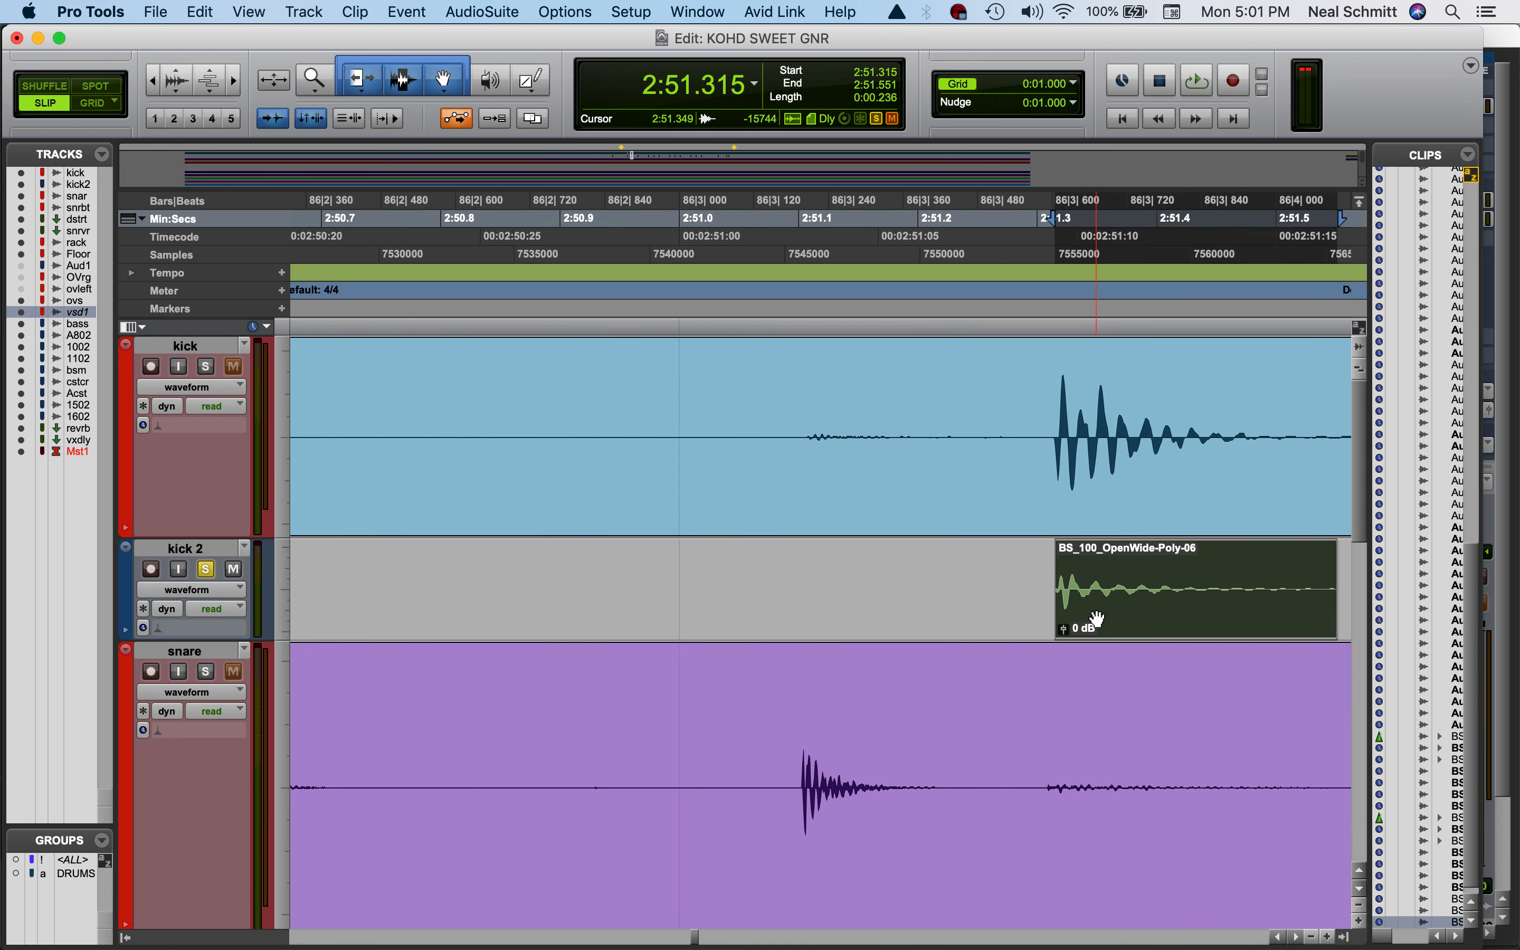
{"action": "scroll", "coordinate": [1096, 621], "scroll_direction": "up", "scroll_amount": 5}
{"action": "left_click_drag", "start_coordinate": [1035, 628], "coordinate": [1062, 631]}
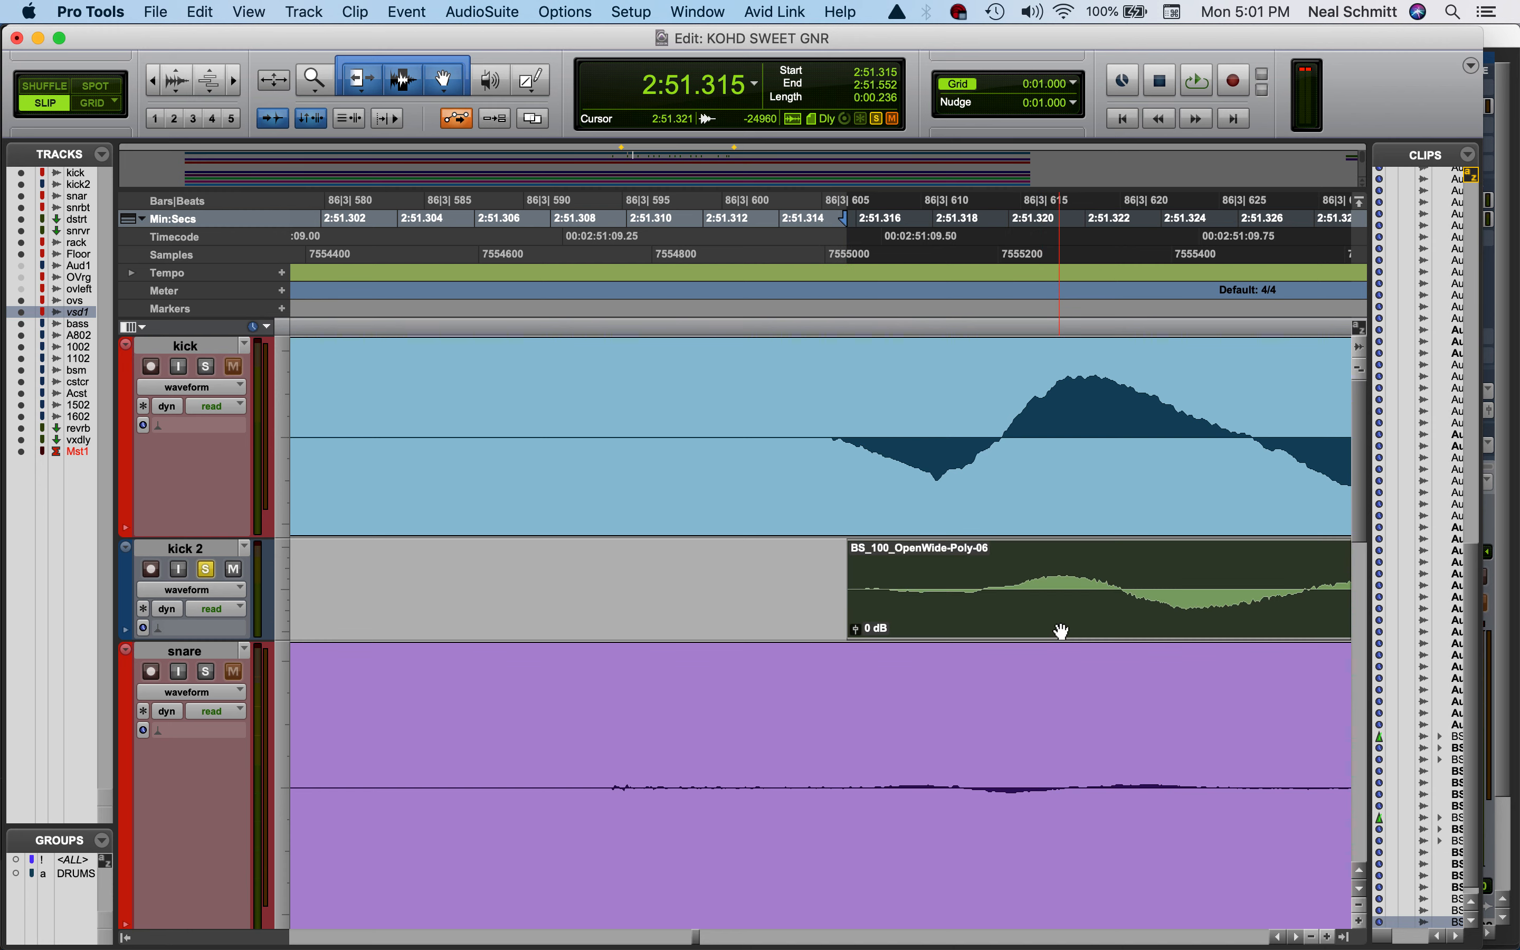
{"action": "scroll", "coordinate": [1062, 631], "scroll_direction": "down", "scroll_amount": 5}
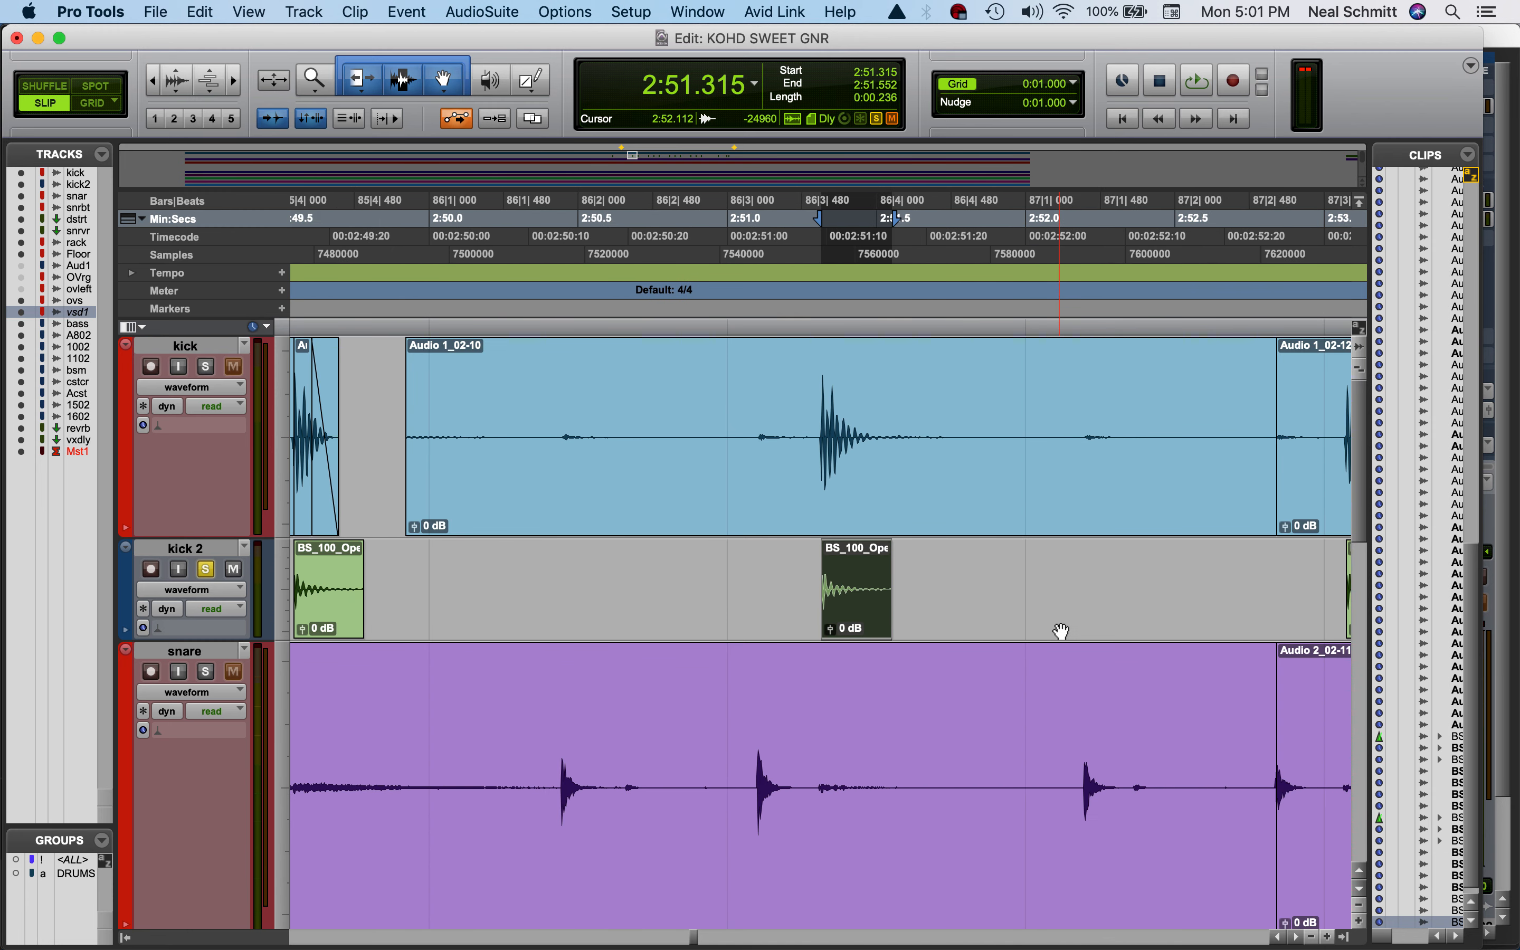
- Solo kick together with kick 2 from 2:50.856 and audition them, then play kick without kick 2
{"action": "left_click", "coordinate": [206, 366]}
{"action": "left_click", "coordinate": [683, 397]}
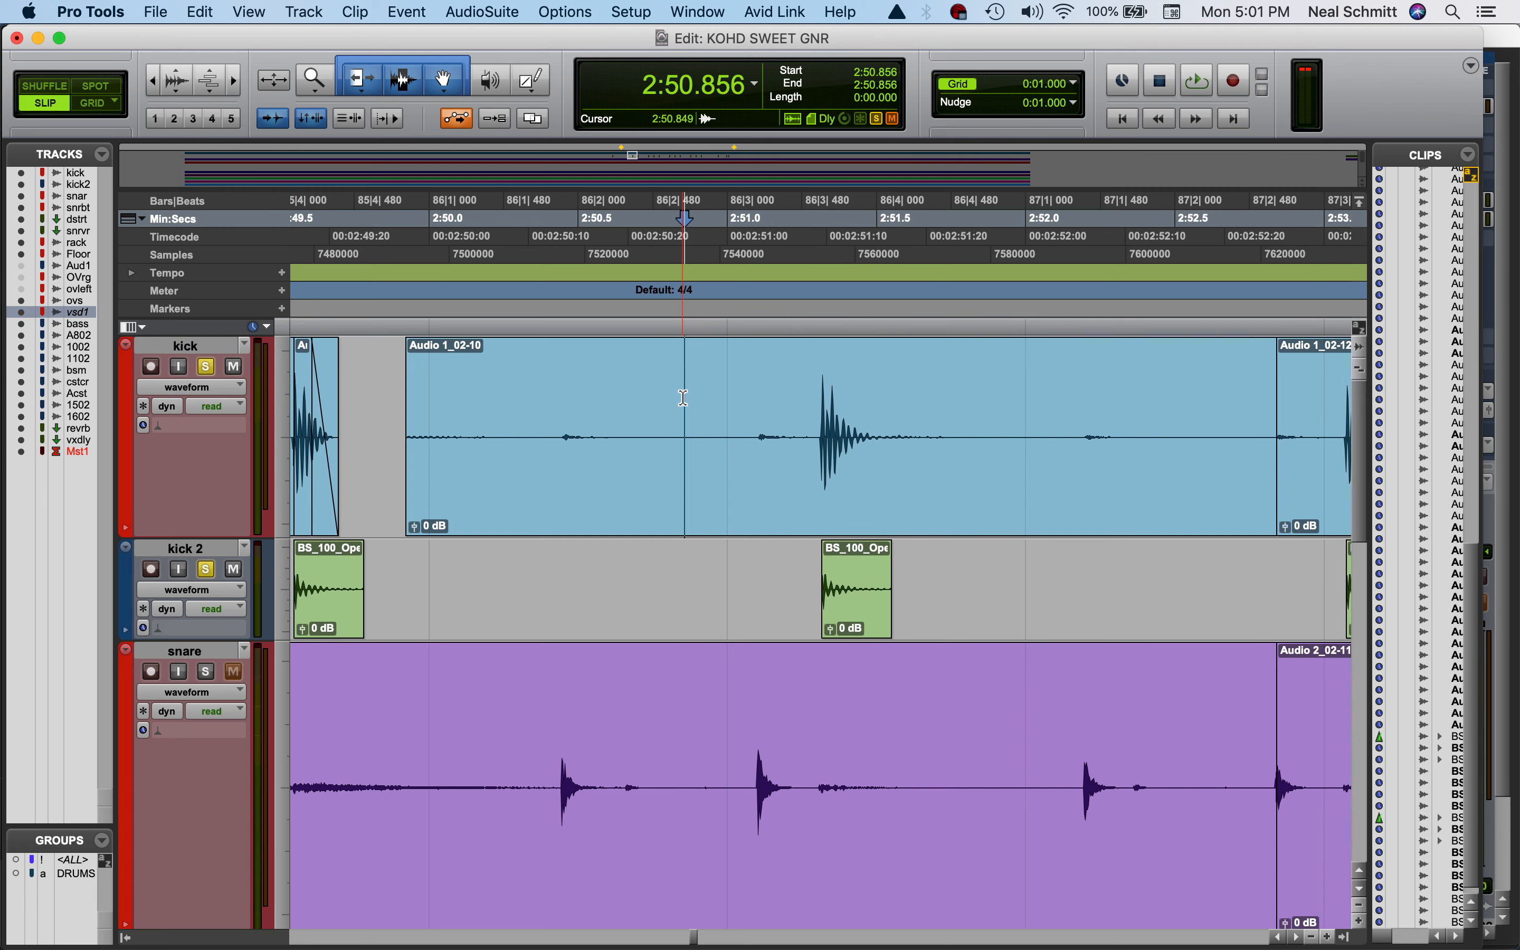
{"action": "key", "text": "space"}
{"action": "key", "text": "space"}
{"action": "left_click", "coordinate": [209, 570]}
{"action": "key", "text": "space"}
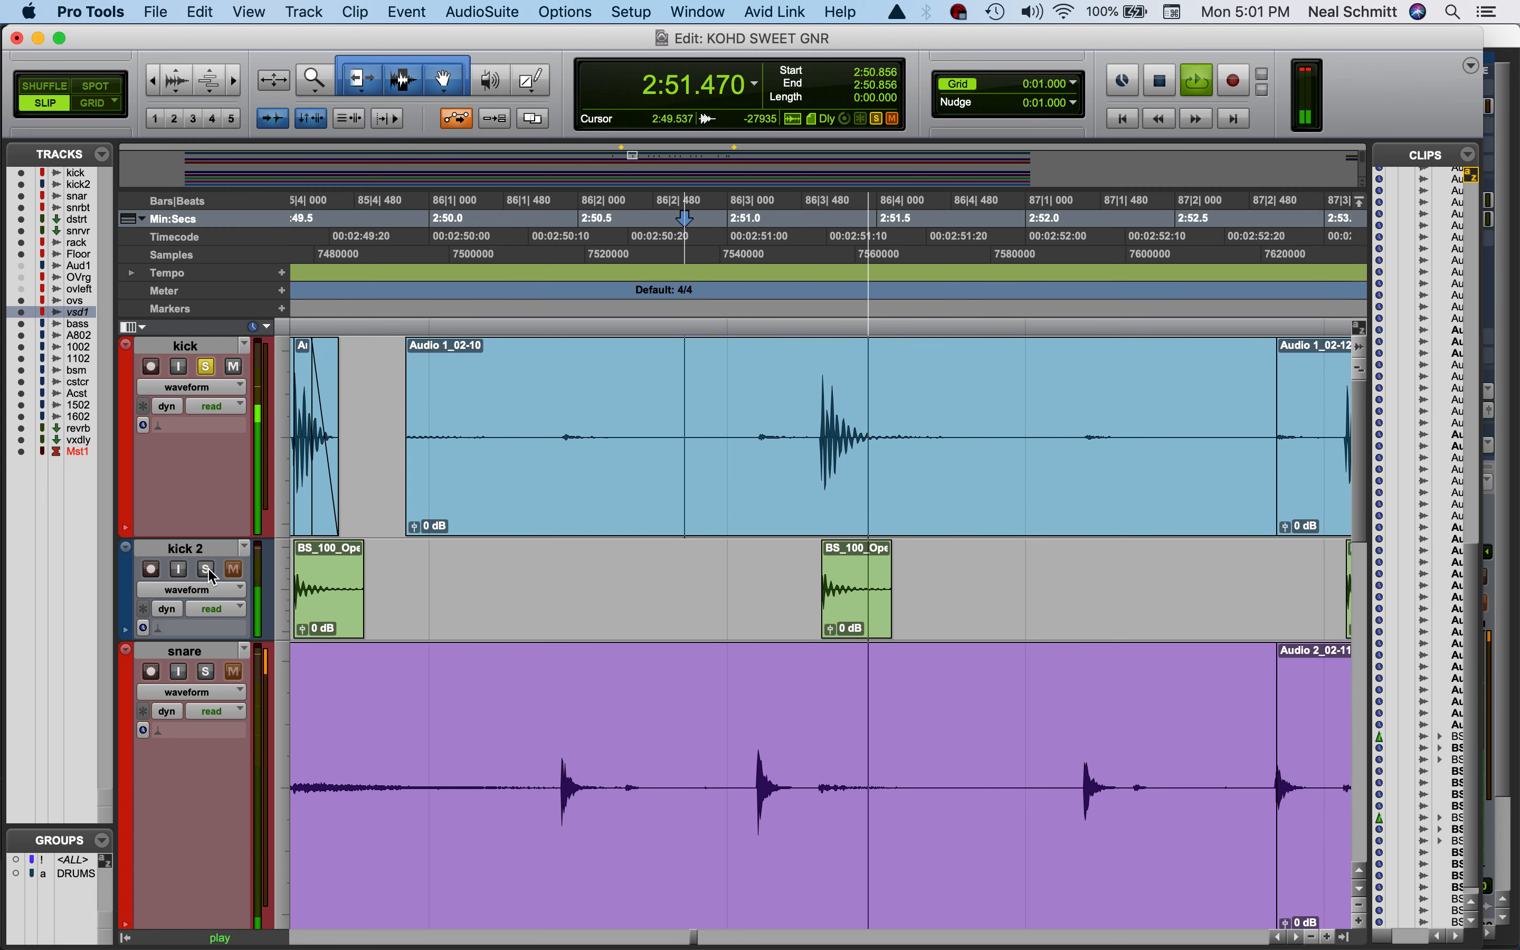
{"action": "key", "text": "space"}
- In the Mix window, raise the kick fader to +6.9 dB and audition kick without kick 2
{"action": "key", "text": "super+equal"}
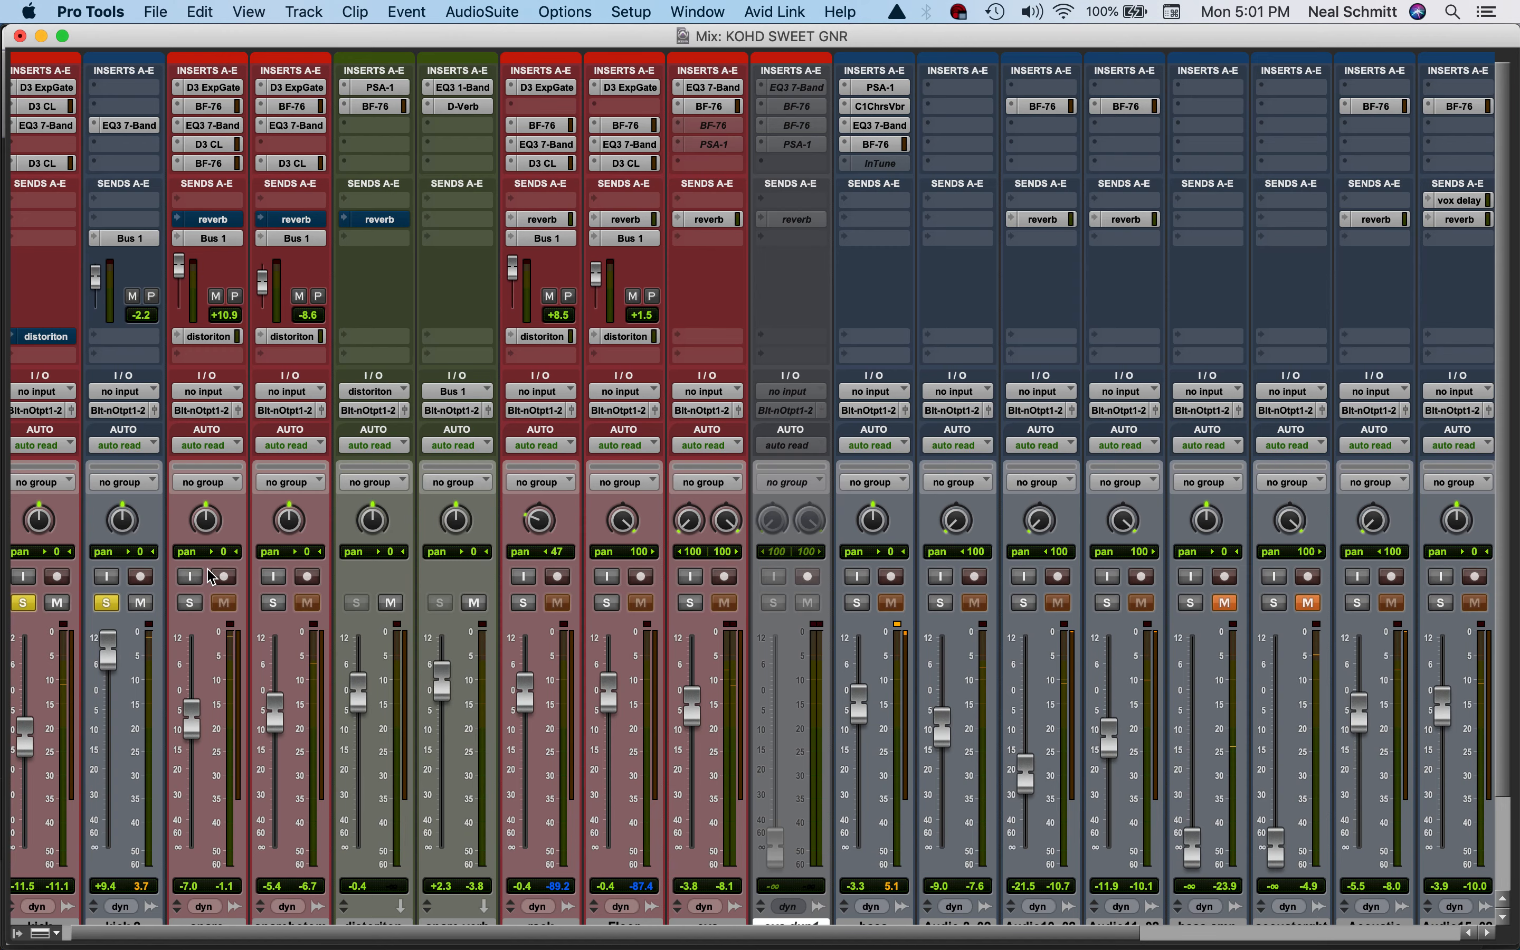
{"action": "left_click_drag", "start_coordinate": [32, 732], "coordinate": [28, 660]}
{"action": "left_click", "coordinate": [106, 603]}
{"action": "key", "text": "space"}
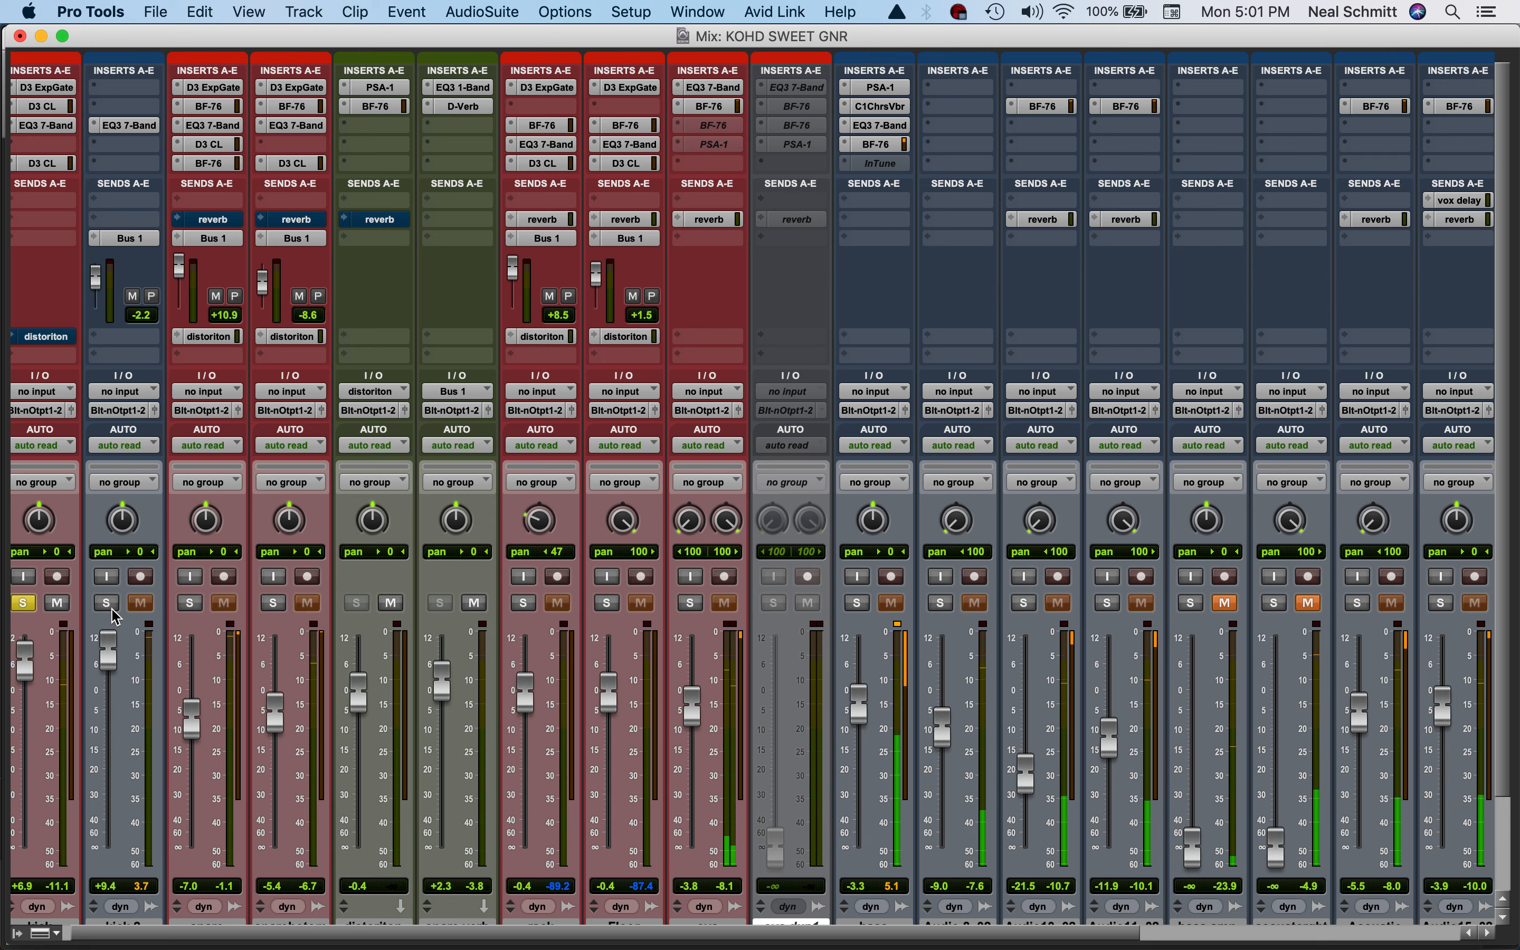
- Solo kick 2 again, lower the kick fader to -10.5 dB and play the blended kicks
{"action": "left_click", "coordinate": [106, 603]}
{"action": "left_click_drag", "start_coordinate": [26, 660], "coordinate": [26, 732]}
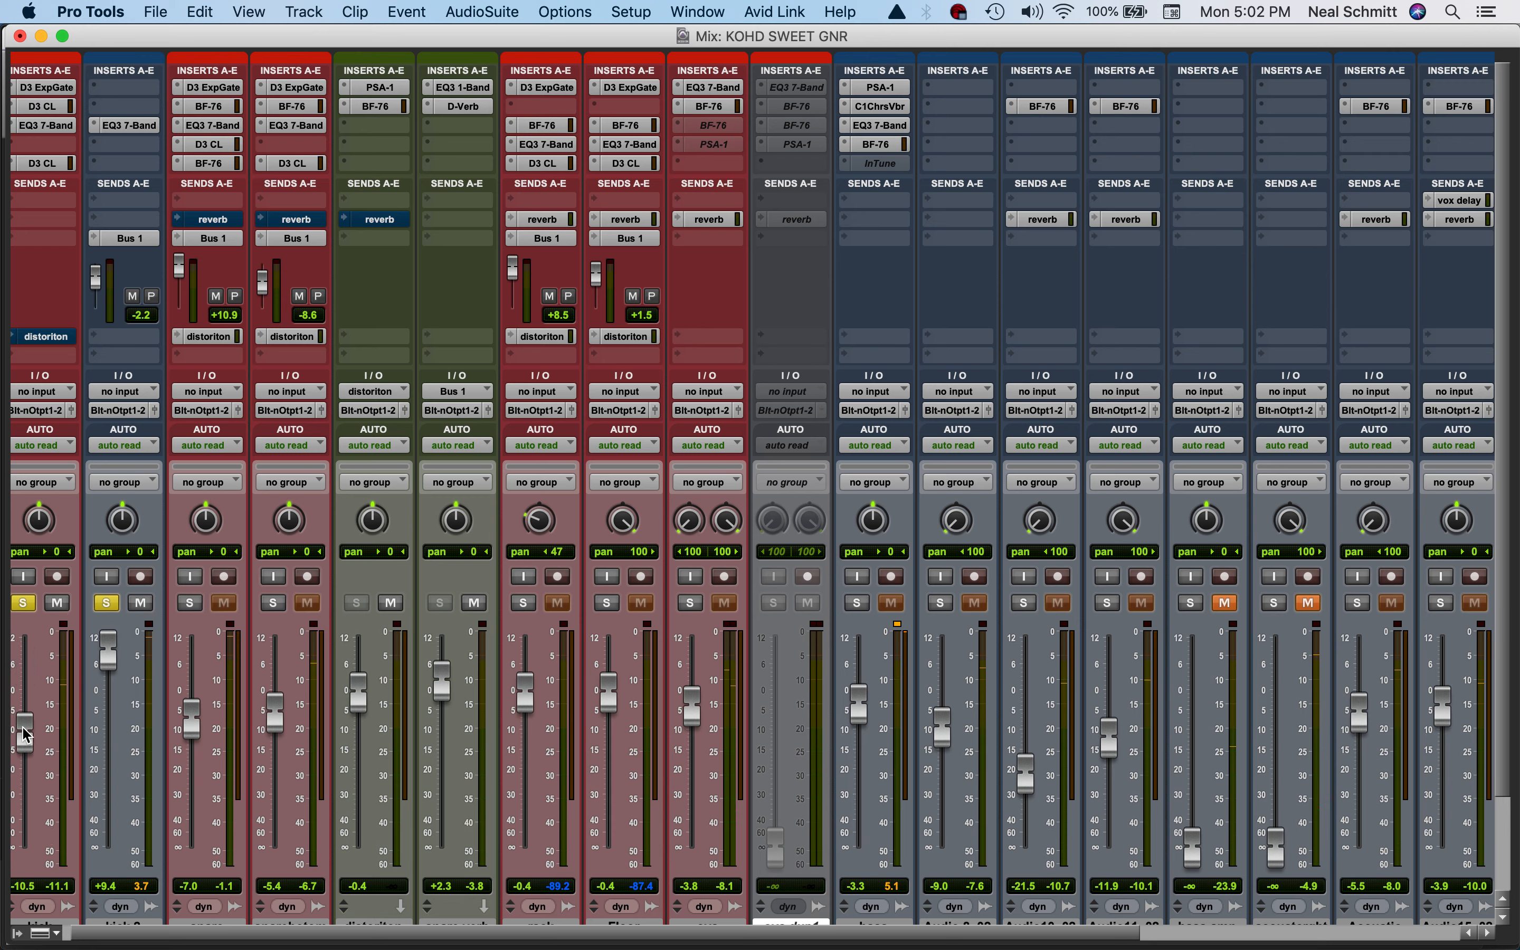
{"action": "key", "text": "space"}
{"action": "key", "text": "space"}
- Clear the kick solos and solo the snare and snare bottom tracks
{"action": "left_click", "coordinate": [110, 601], "text": "alt"}
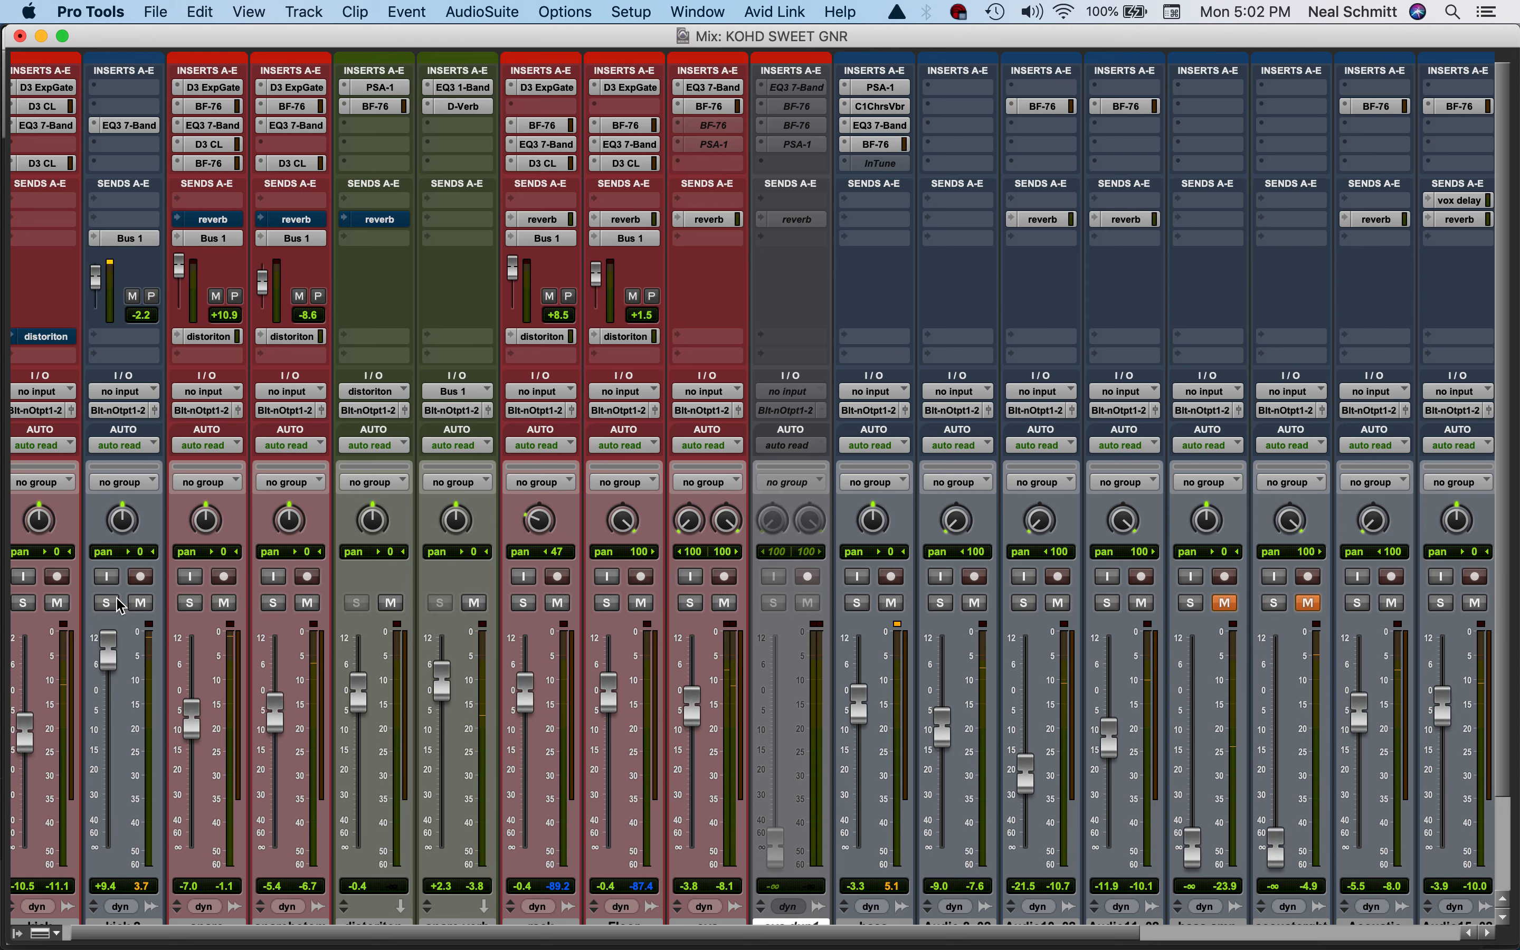
{"action": "left_click", "coordinate": [189, 604]}
{"action": "left_click", "coordinate": [280, 605]}
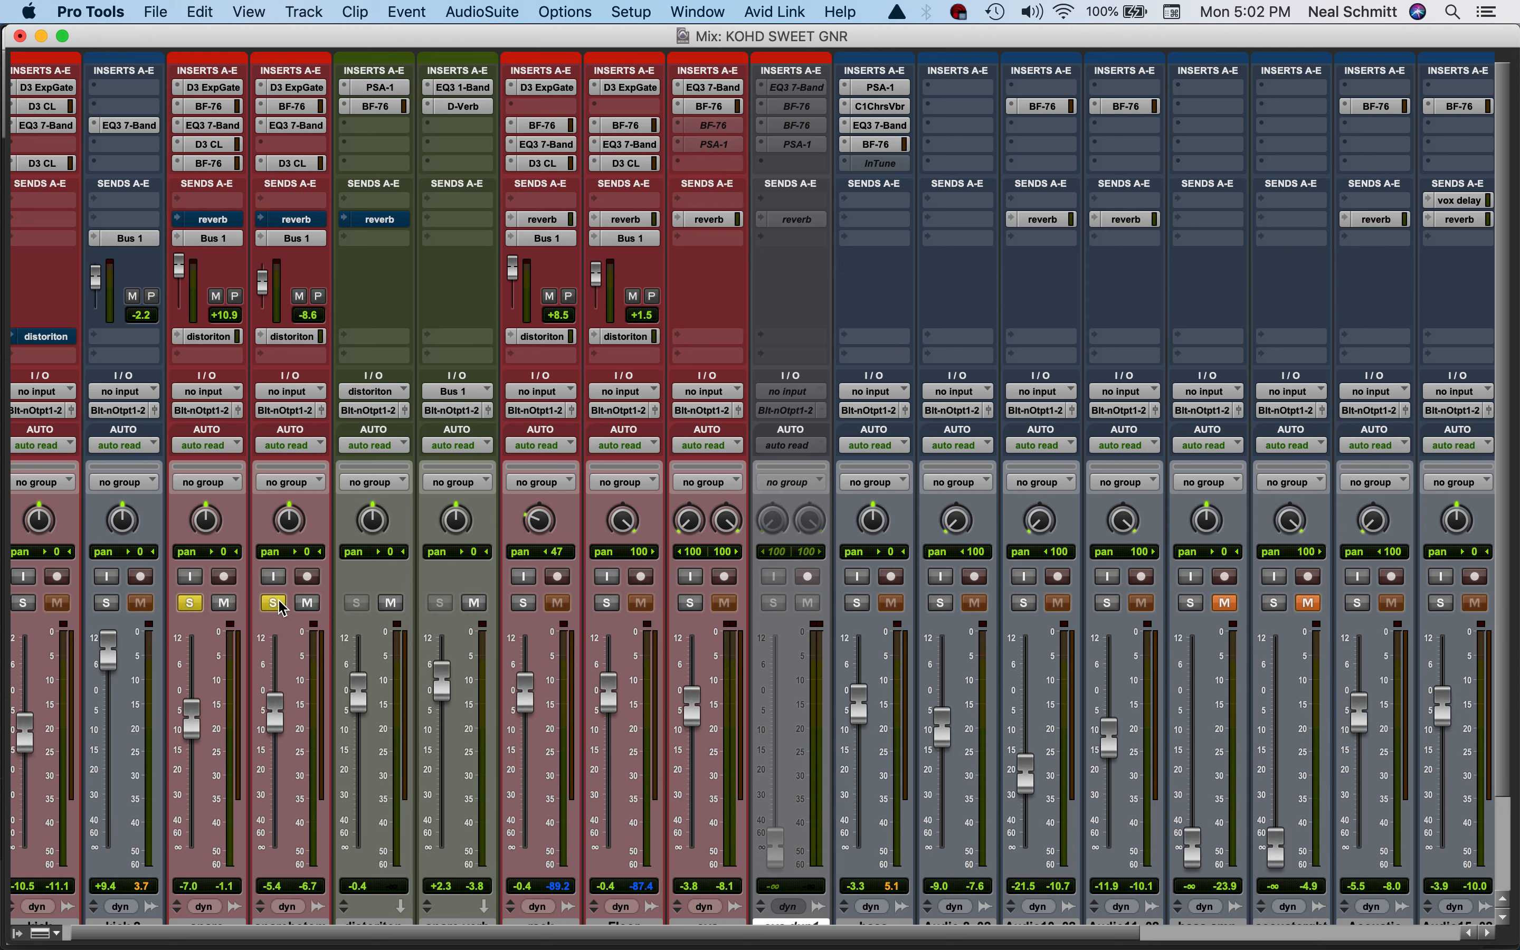
- Review the Expander/Gate settings on the snare, snare bottom, rack and floor tracks
{"action": "key", "text": "super+equal"}
{"action": "key", "text": "super+bracketleft"}
{"action": "key", "text": "super+bracketleft"}
{"action": "key", "text": "super+equal"}
{"action": "left_click", "coordinate": [211, 89]}
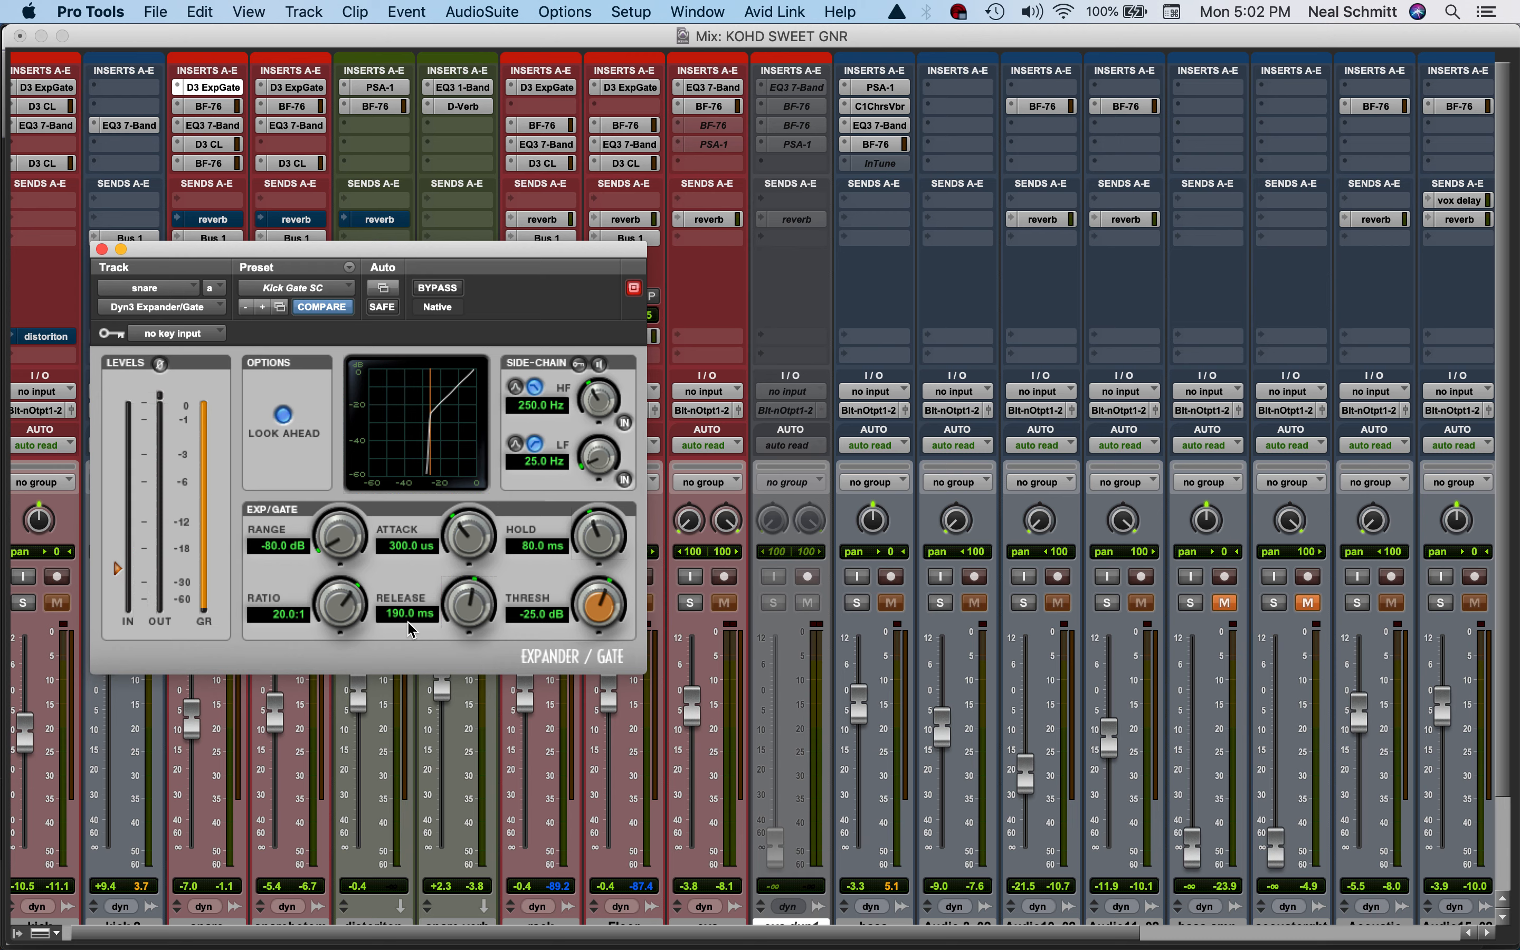
{"action": "left_click", "coordinate": [291, 87]}
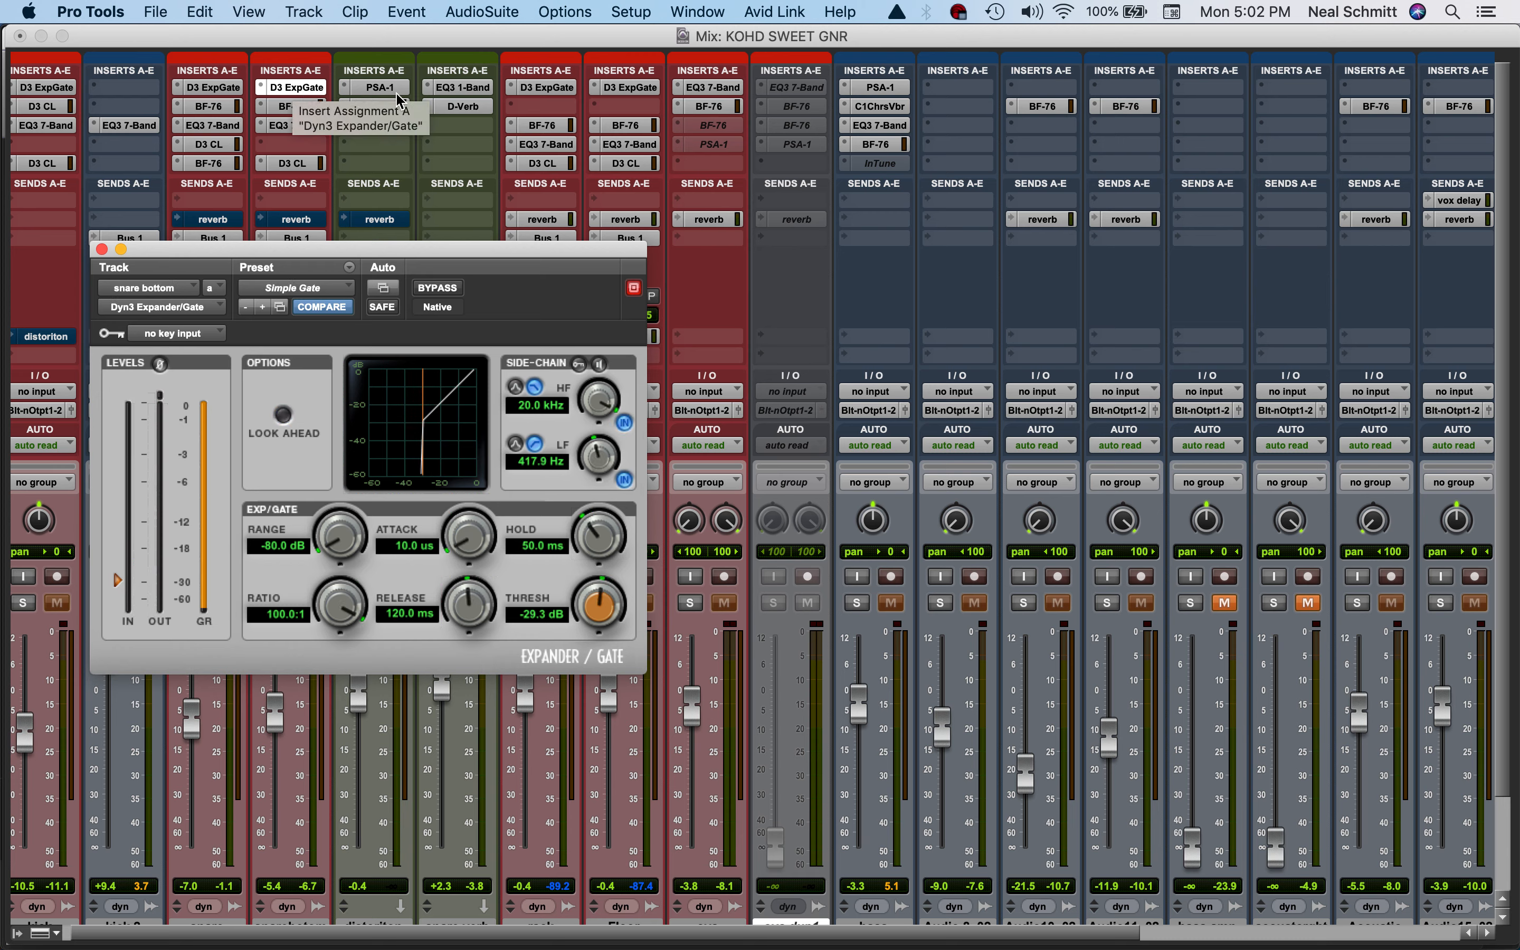
{"action": "left_click", "coordinate": [545, 88]}
{"action": "left_click", "coordinate": [601, 89]}
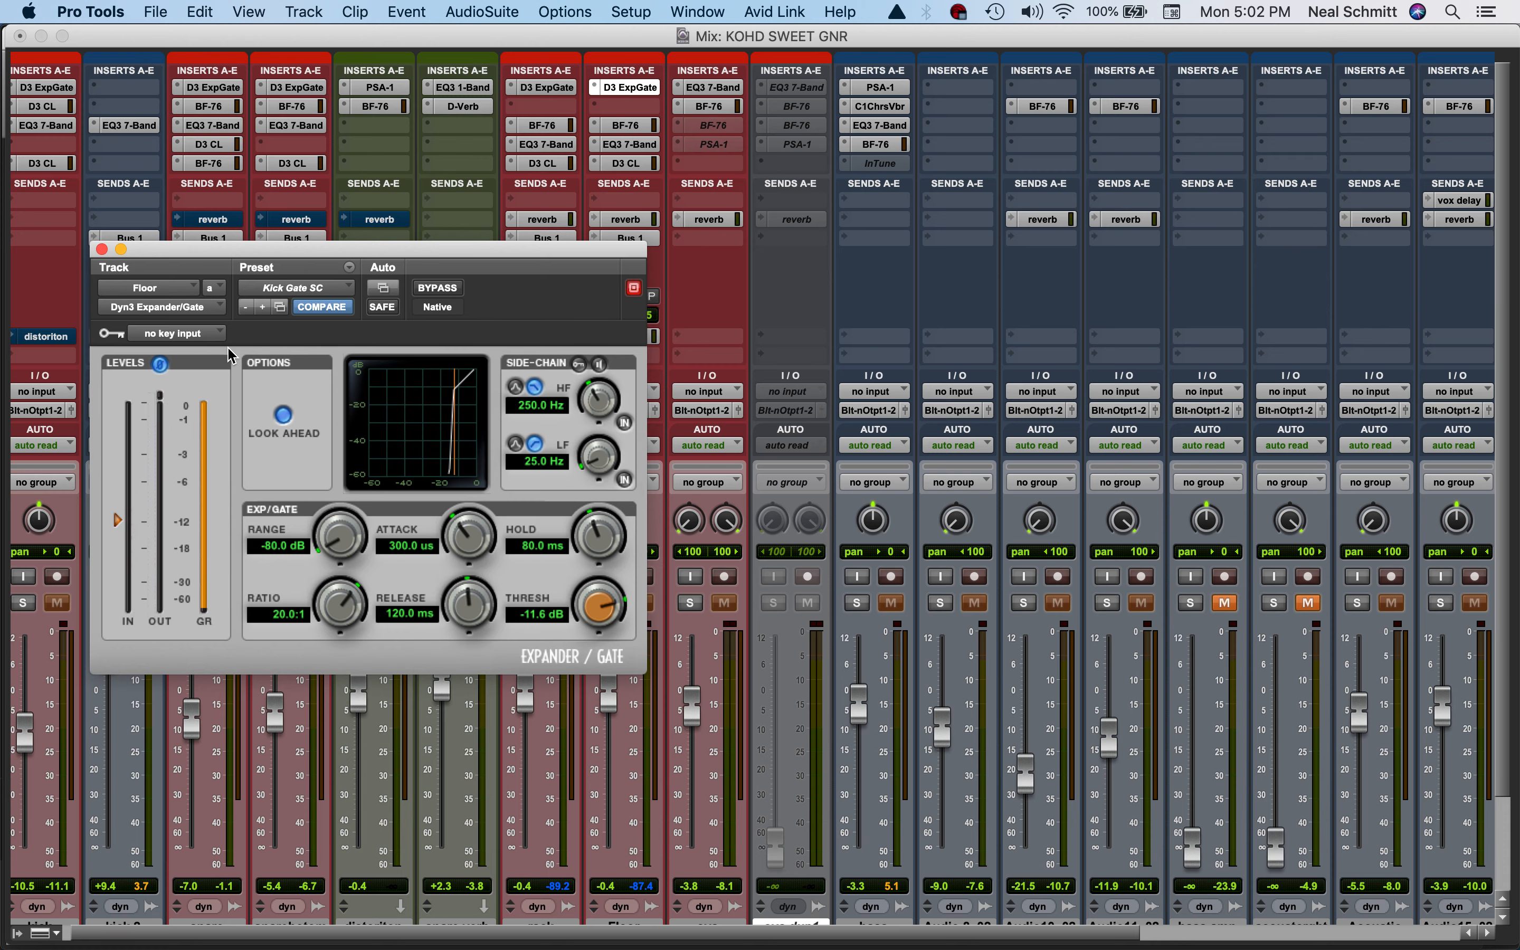
{"action": "left_click", "coordinate": [102, 249]}
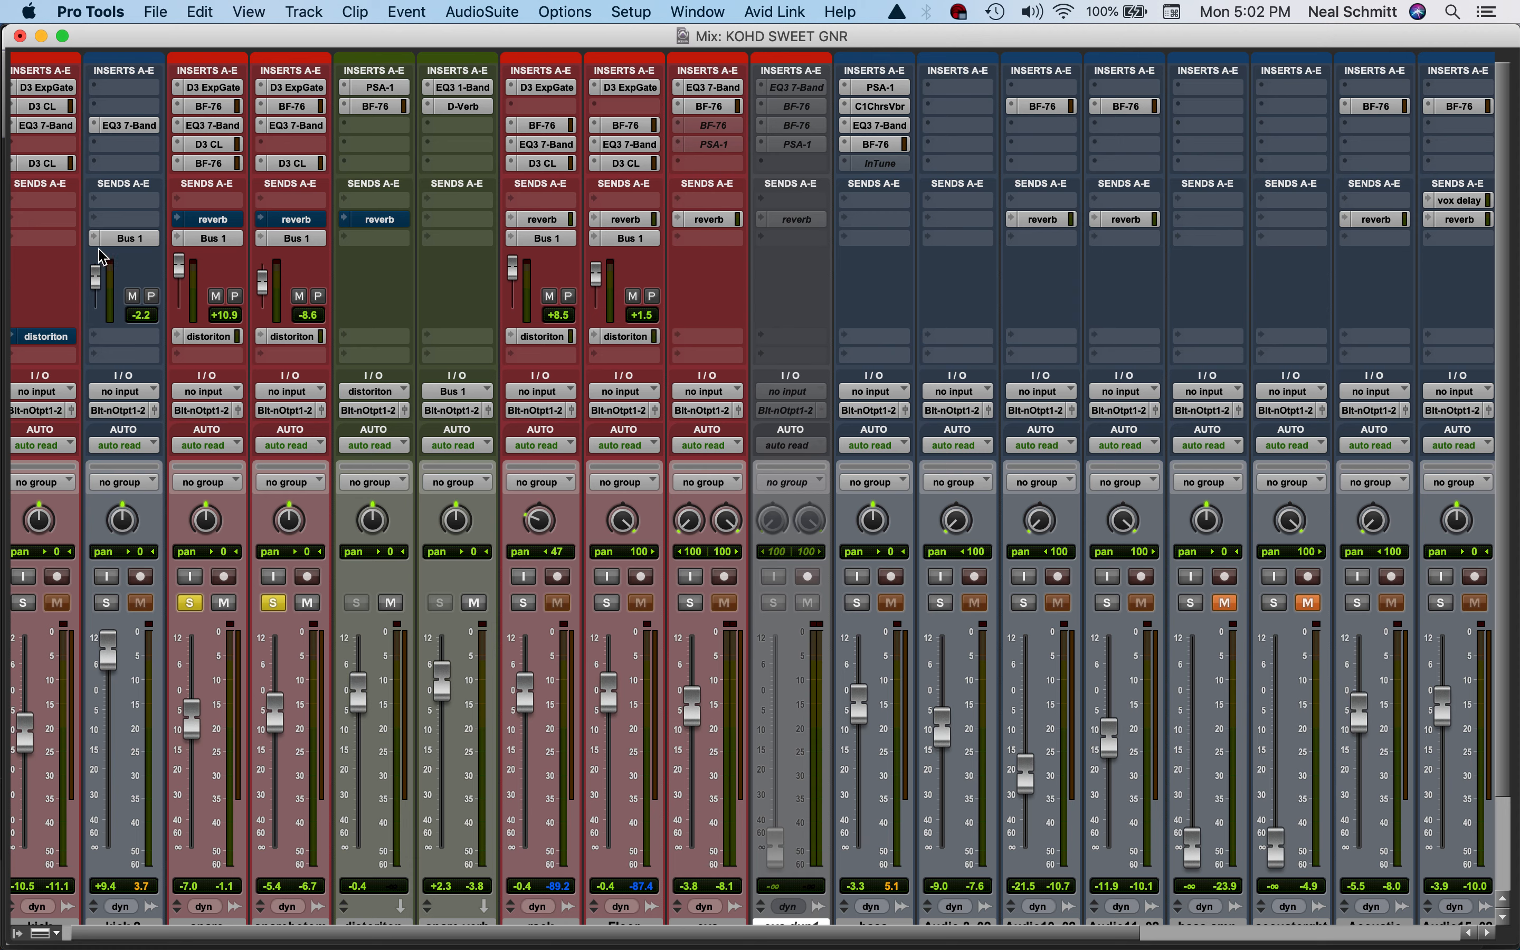
- Play the soloed snares, then open the D-Verb on the snare verb track and move its window clear of the drum channels
{"action": "key", "text": "space"}
{"action": "key", "text": "space"}
{"action": "left_click", "coordinate": [463, 108]}
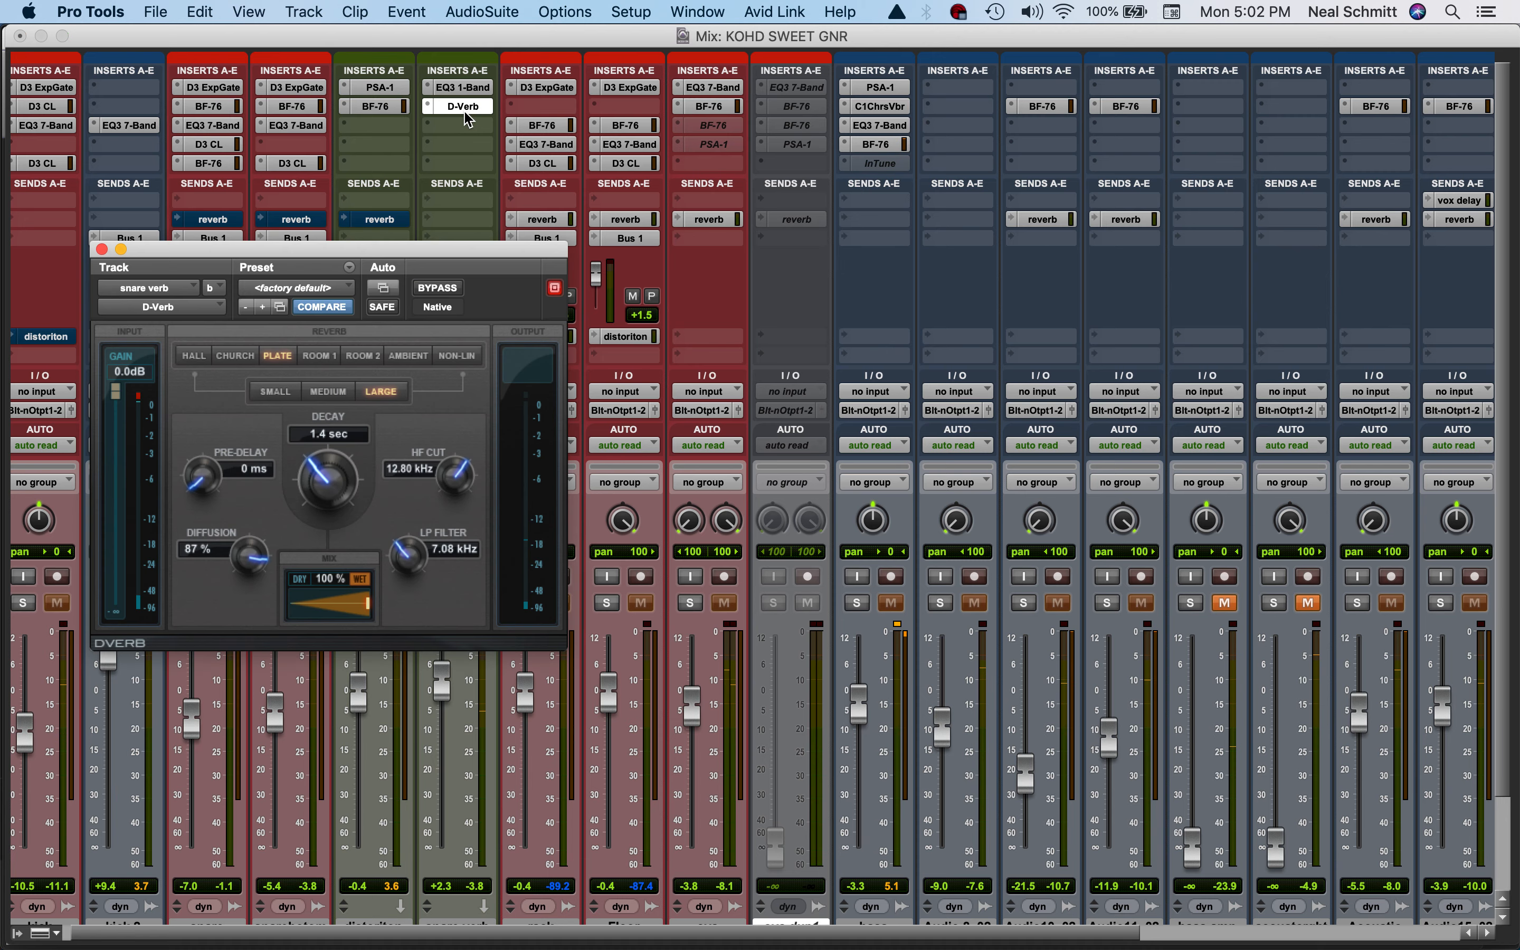
{"action": "left_click_drag", "start_coordinate": [455, 258], "coordinate": [954, 264]}
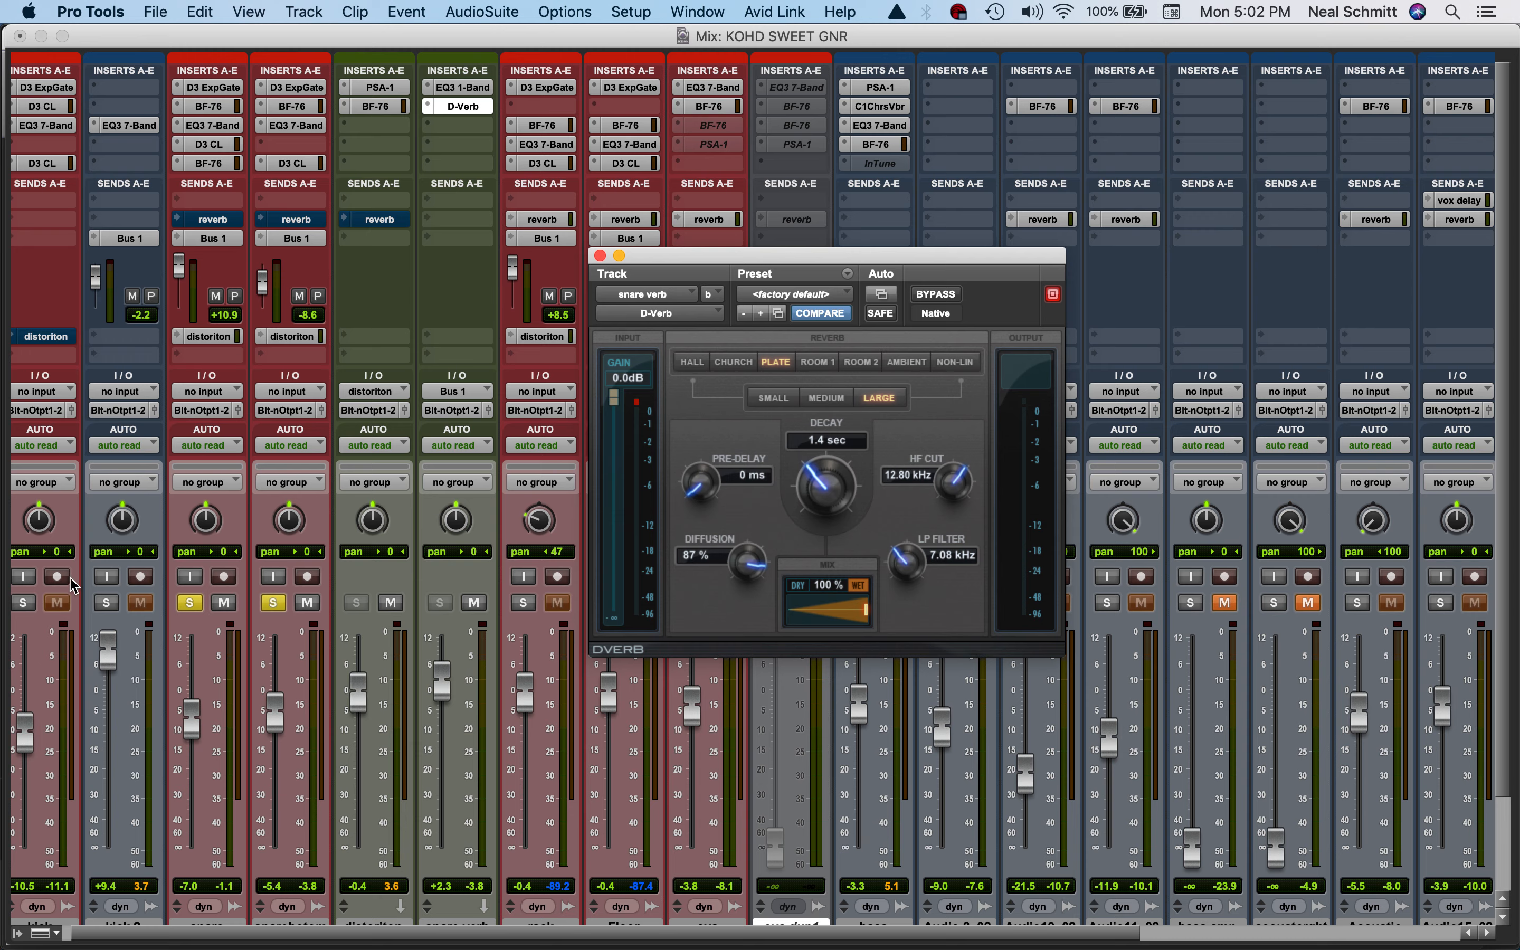
- Add kick and kick 2 to the soloed snares and audition them together in the Edit window
{"action": "left_click", "coordinate": [23, 602]}
{"action": "left_click", "coordinate": [106, 603]}
{"action": "key", "text": "space"}
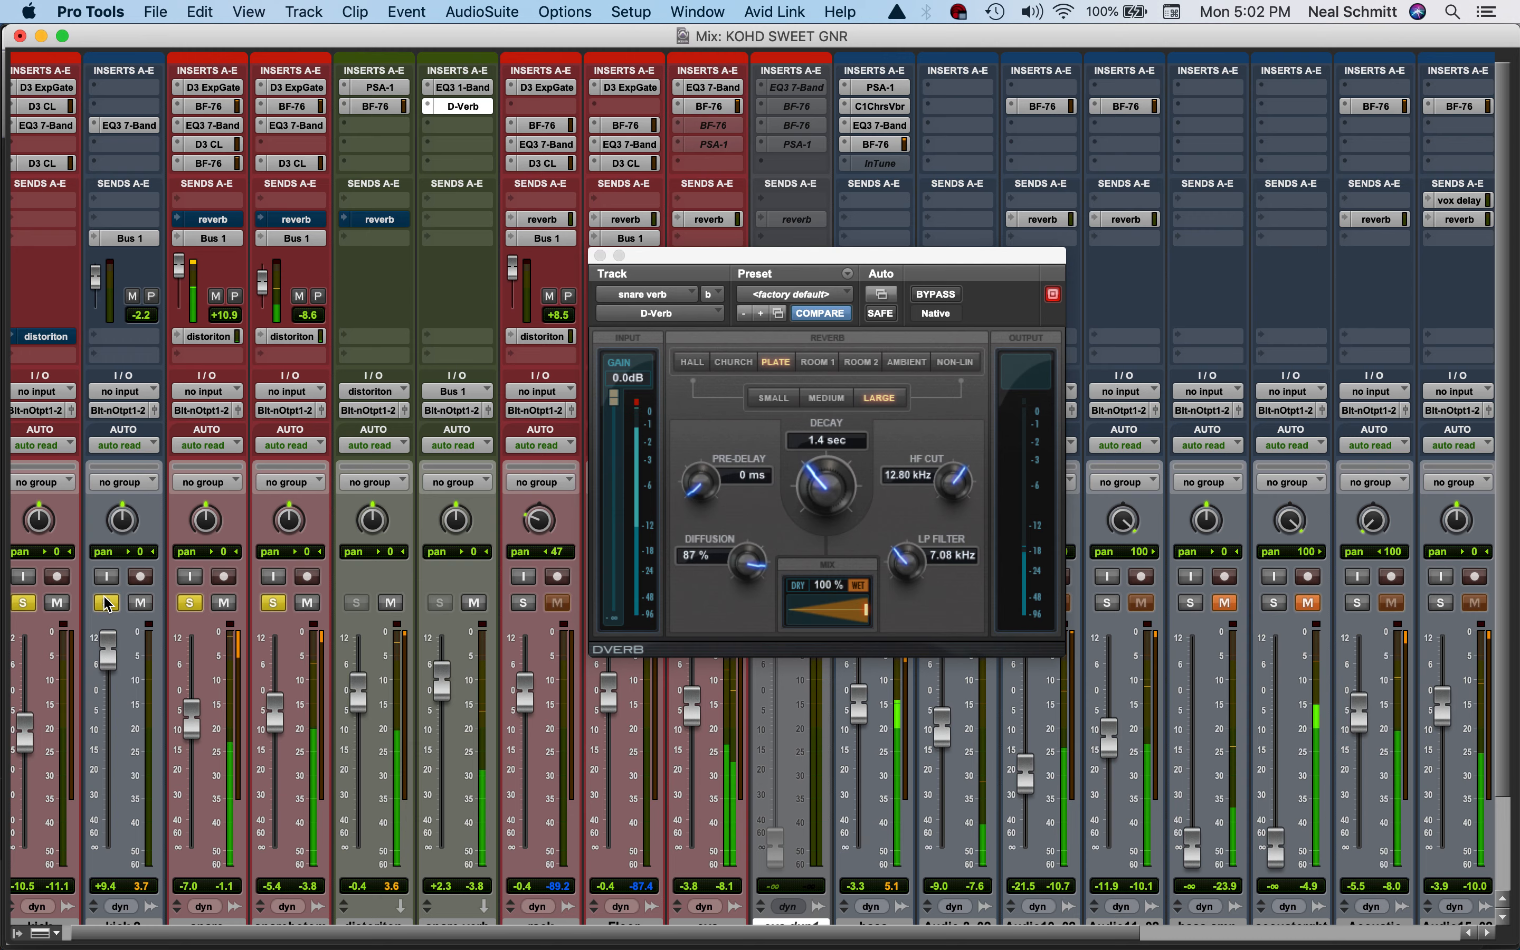
{"action": "key", "text": "super+equal"}
{"action": "left_click_drag", "start_coordinate": [674, 278], "coordinate": [659, 358]}
{"action": "key", "text": "space"}
- Switch to Spotify and resume the Guns N' Roses reference song for comparison
{"action": "key", "text": "super+Tab"}
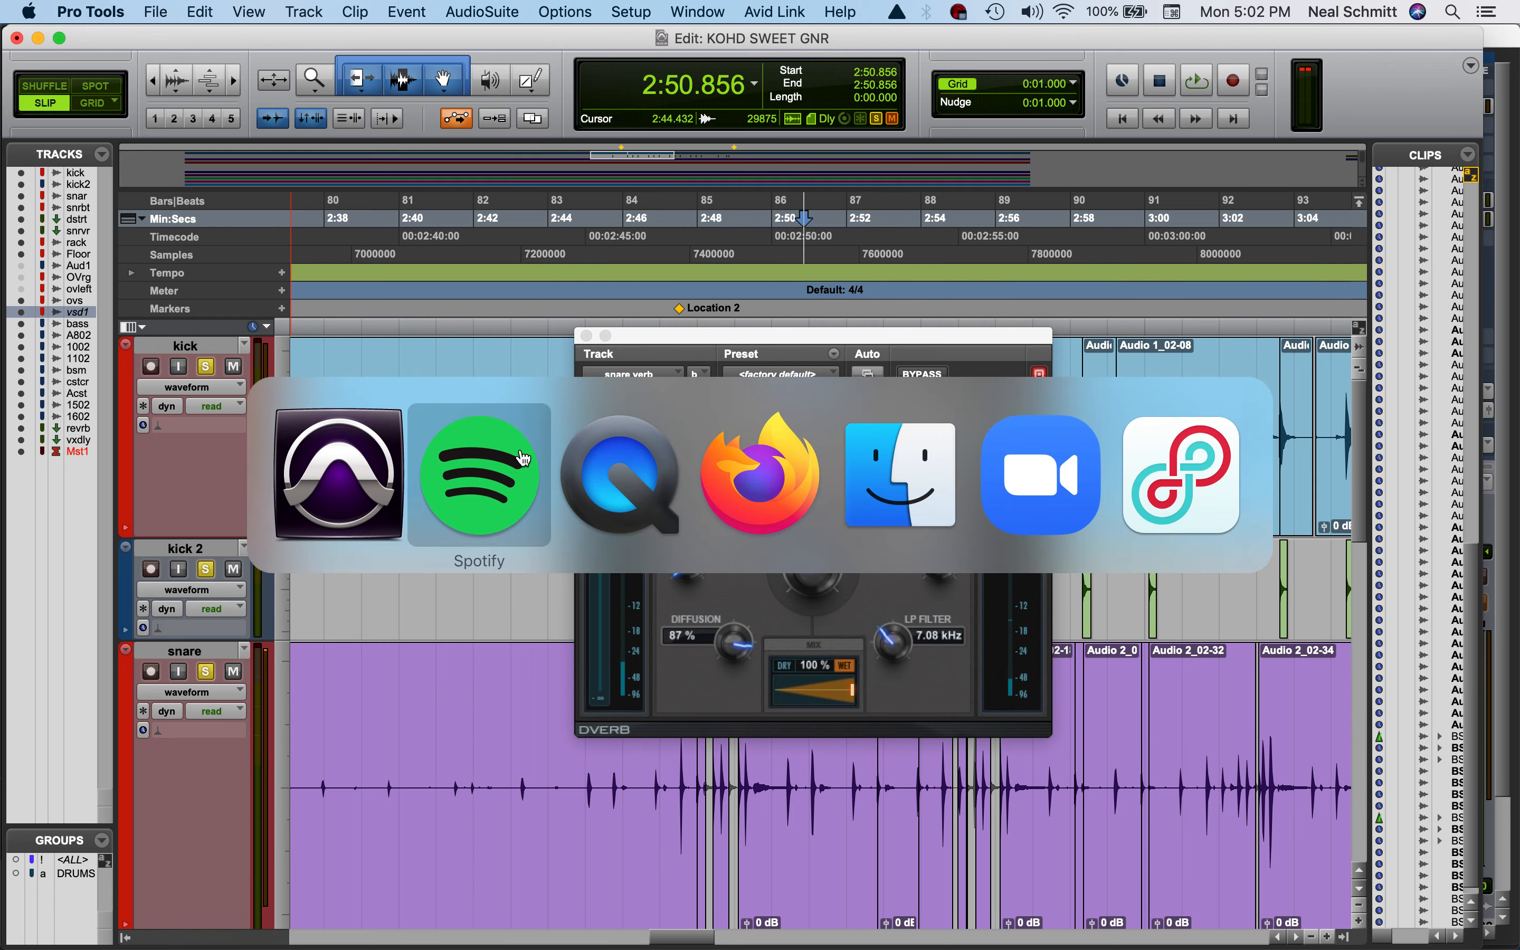
{"action": "key", "text": "space"}
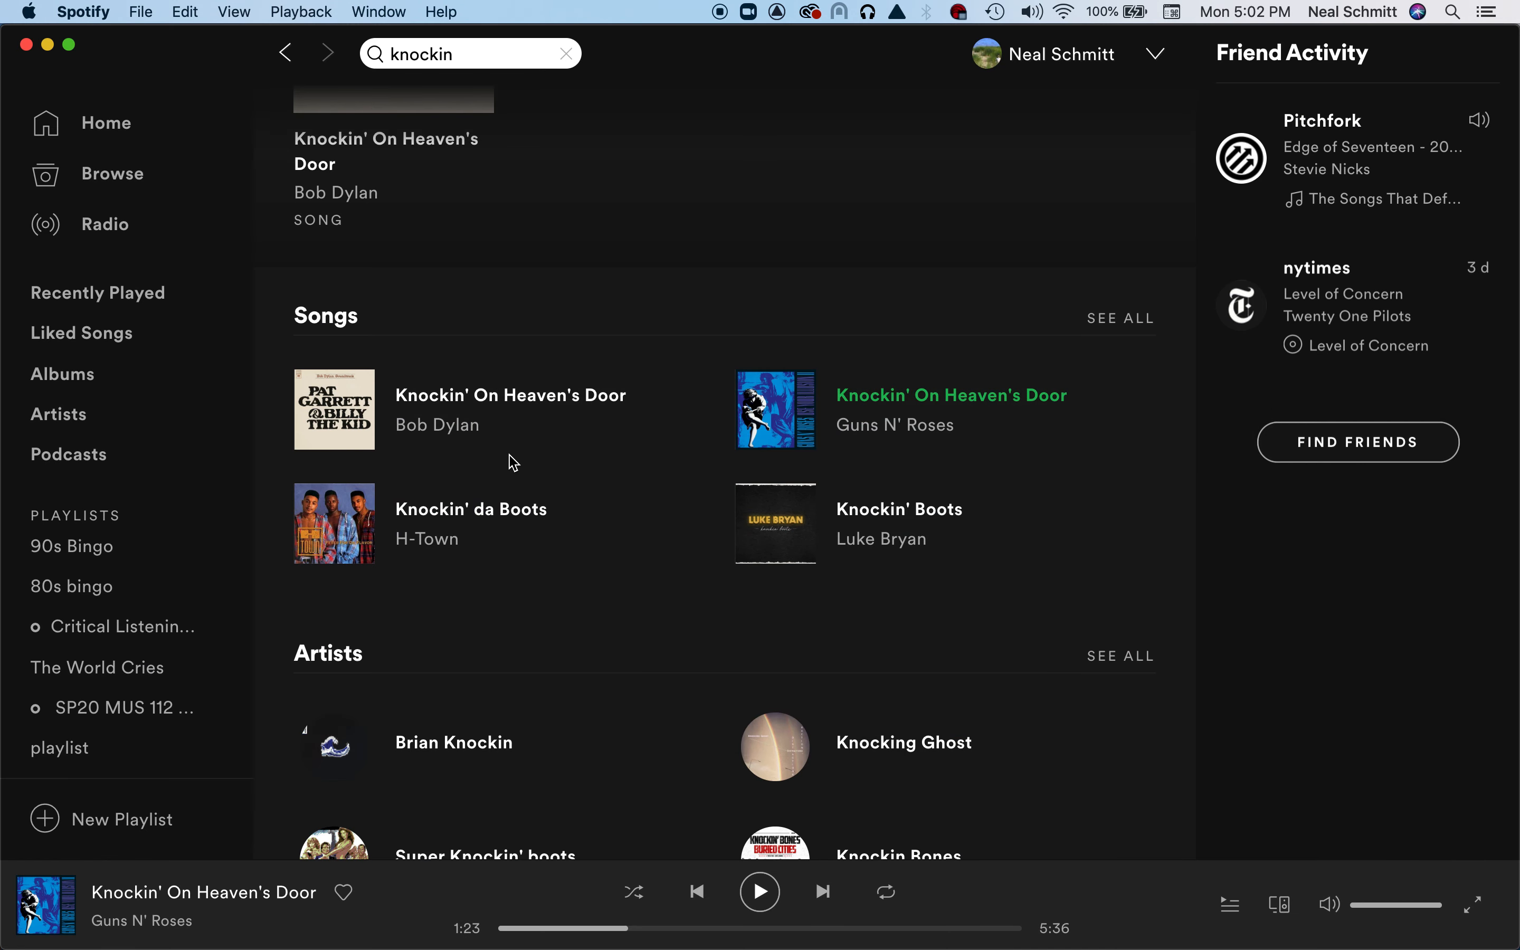
- Switch back to Pro Tools, clear the drum solos in the Mix window and close the snare verb's D-Verb plug-in
{"action": "key", "text": "super+Tab"}
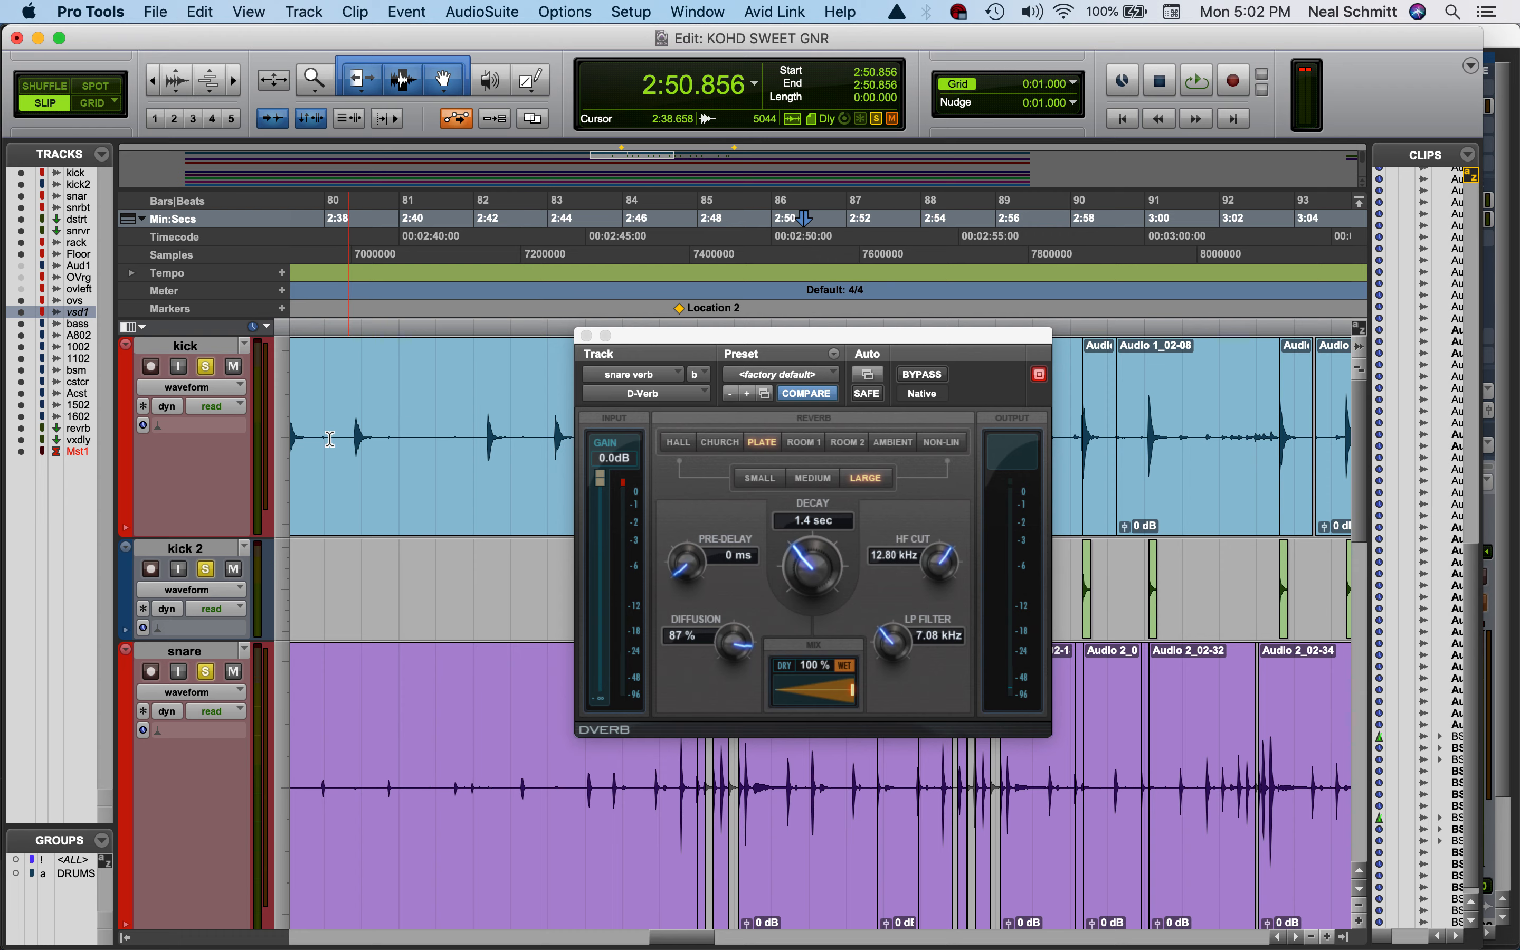
{"action": "key", "text": "super+equal"}
{"action": "left_click", "coordinate": [274, 603], "text": "alt"}
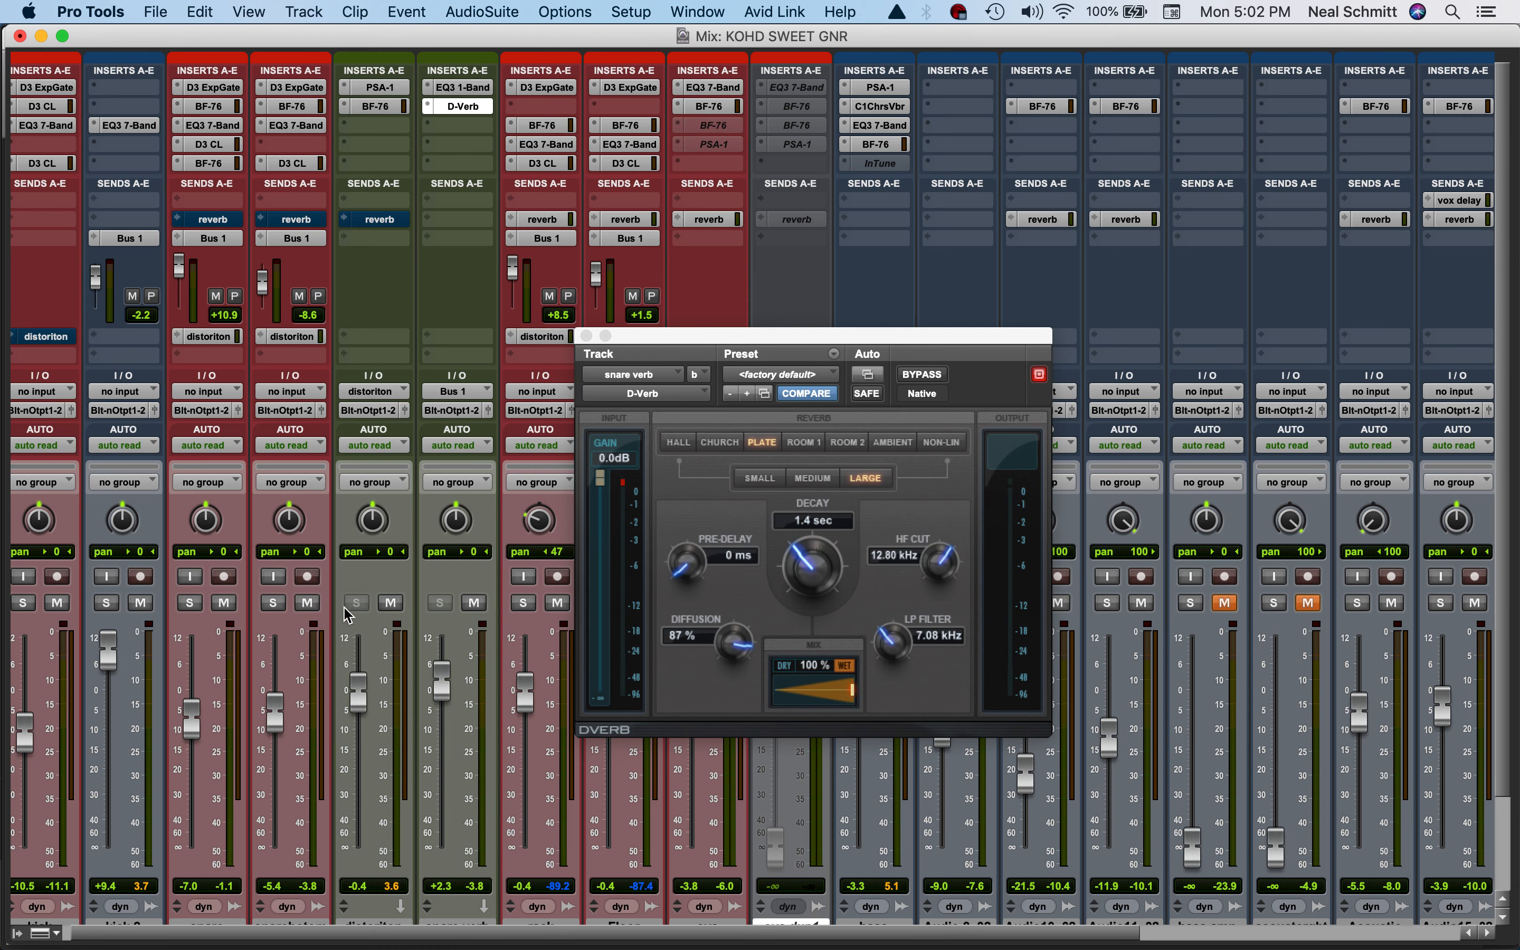
{"action": "left_click", "coordinate": [585, 336]}
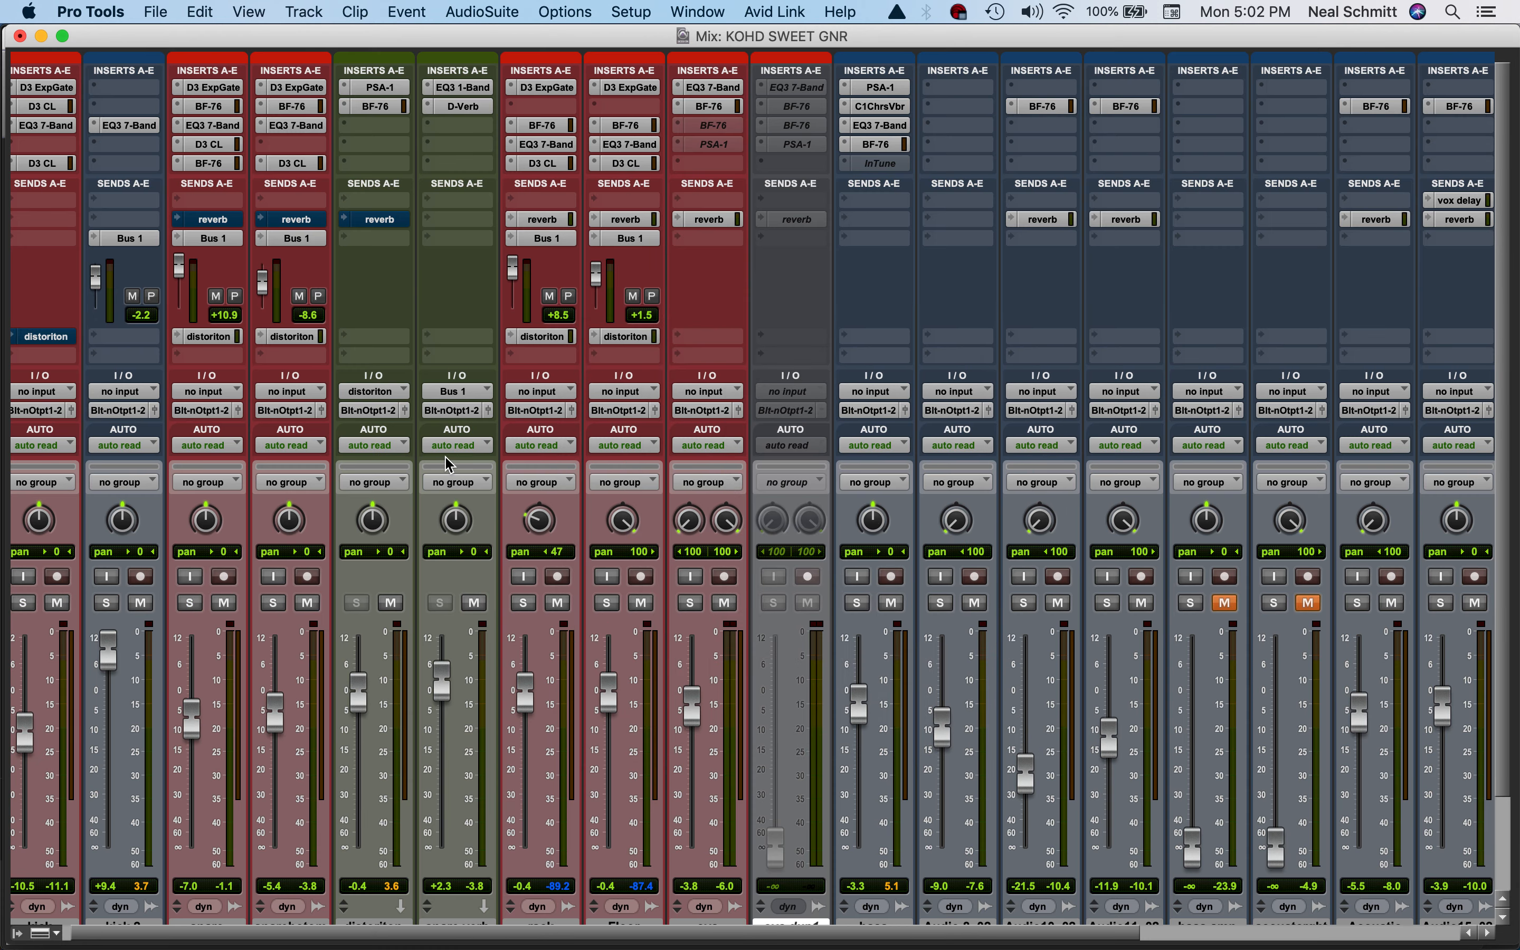
- Solo the ovs track and review its EQ3 7-Band and BF-76 plug-ins, nudging the limiter's release slightly
{"action": "left_click", "coordinate": [691, 603]}
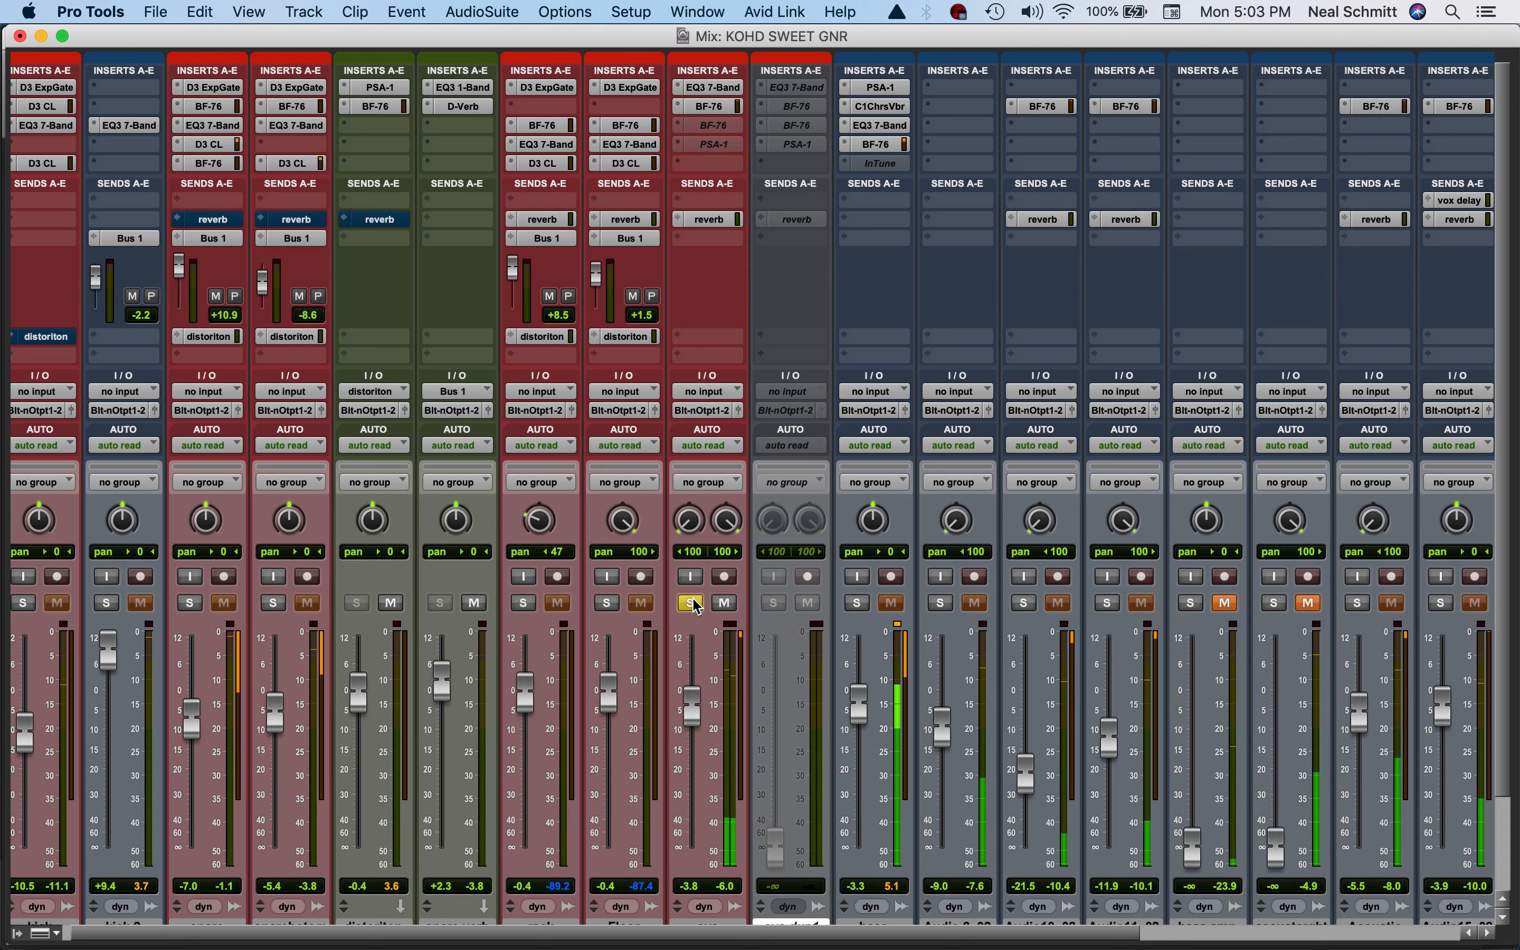
{"action": "left_click", "coordinate": [713, 87]}
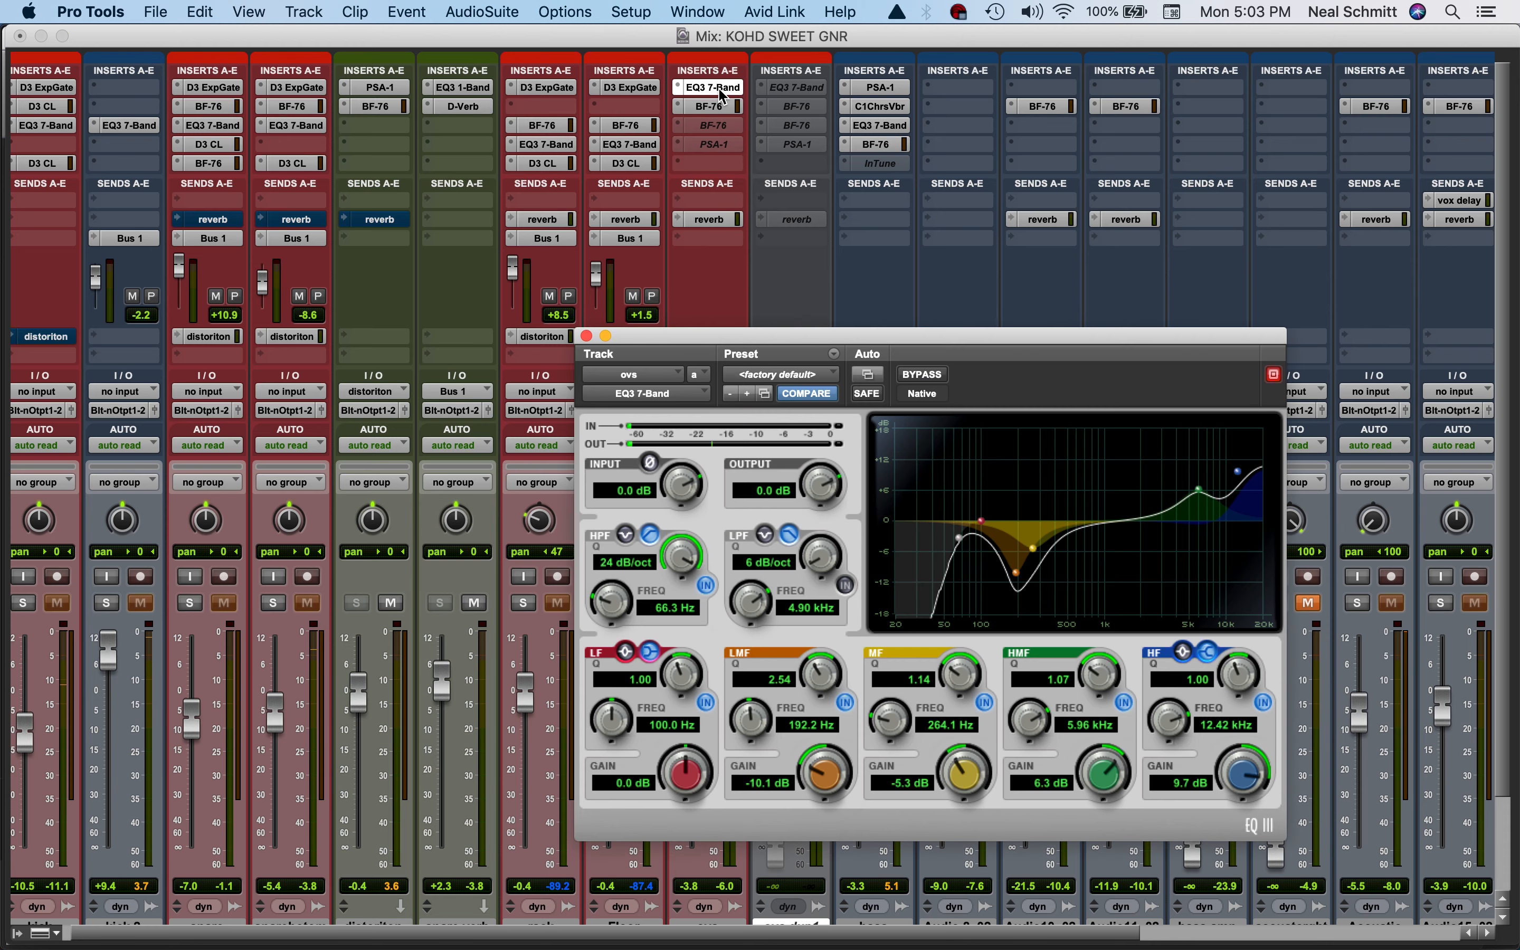
{"action": "left_click", "coordinate": [720, 107]}
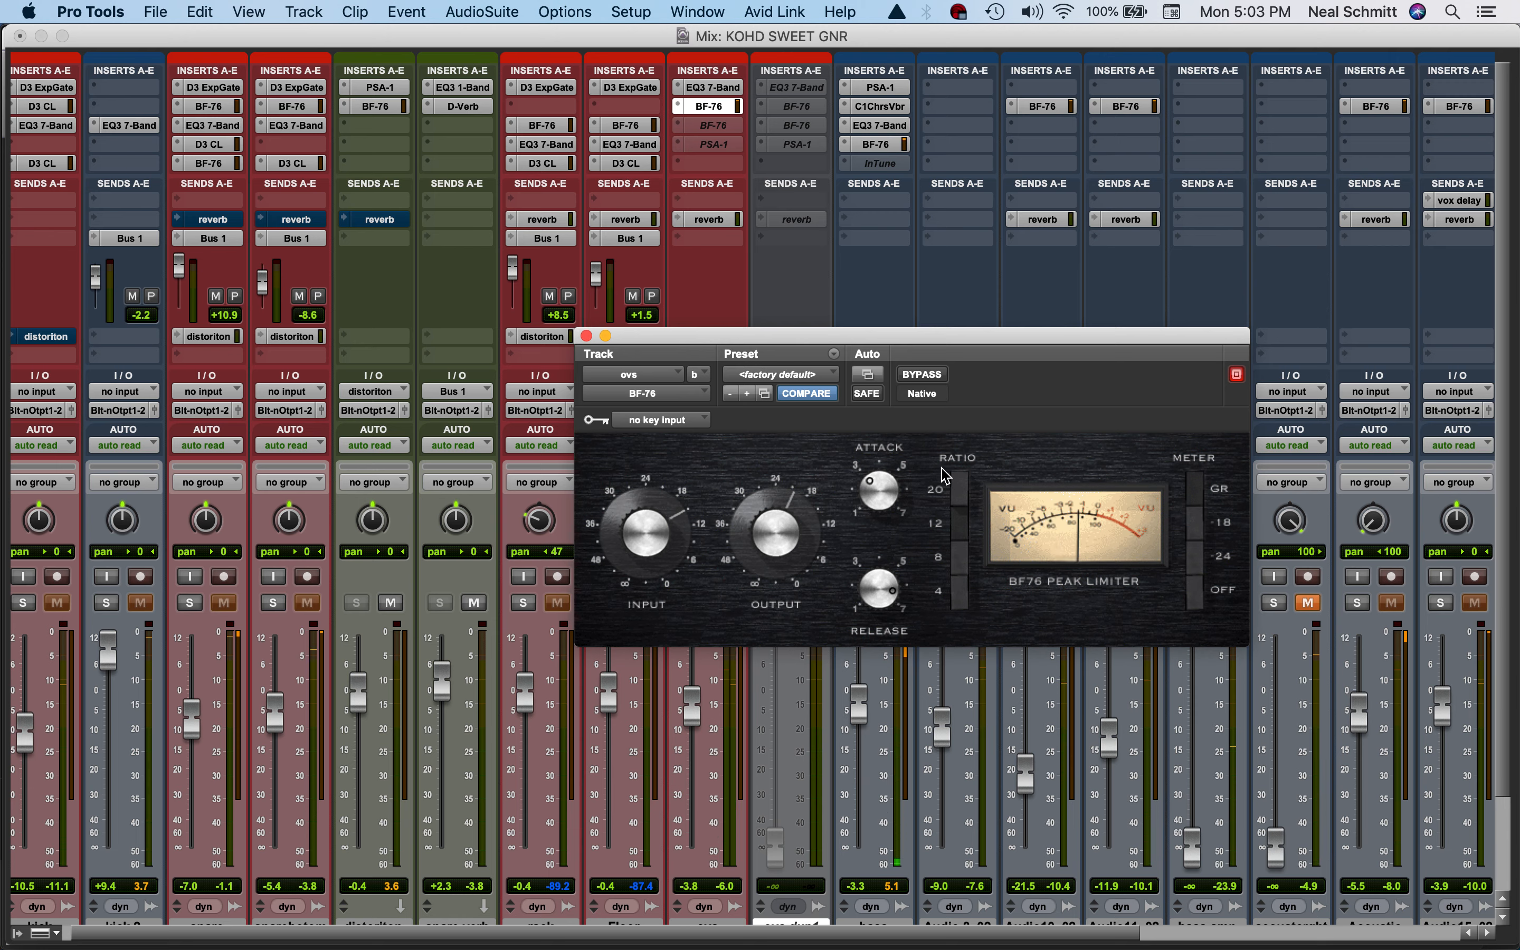
{"action": "left_click_drag", "start_coordinate": [877, 573], "coordinate": [879, 567]}
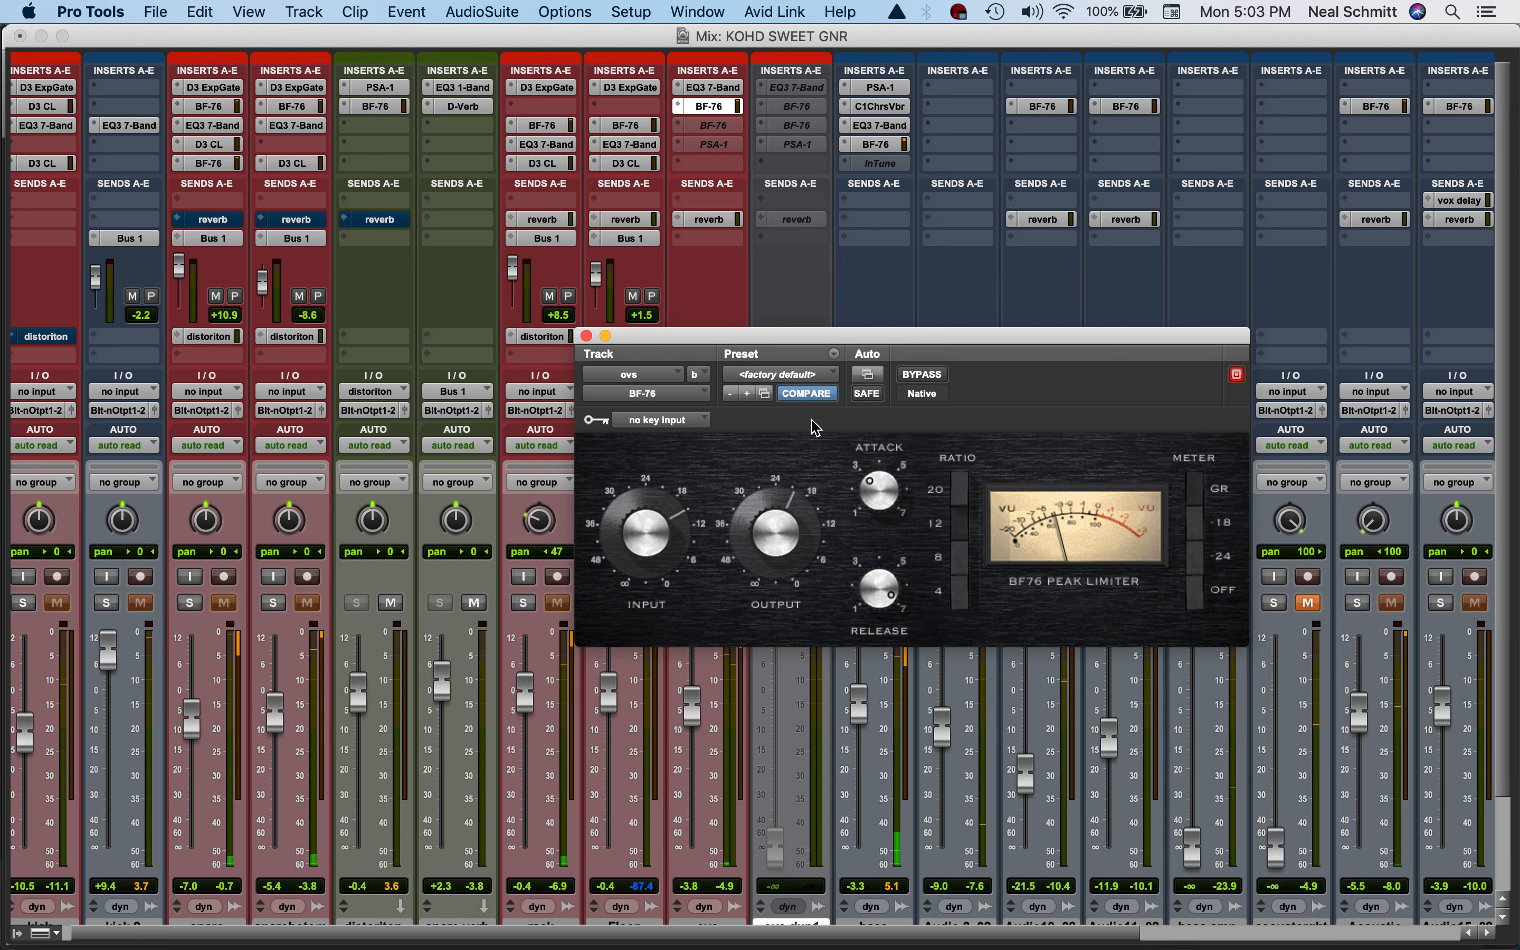
{"action": "left_click", "coordinate": [585, 335]}
- Solo the rack and Floor tracks in place of ovs and locate the Floor track's waveform in the Edit window
{"action": "left_click", "coordinate": [696, 603]}
{"action": "left_click", "coordinate": [607, 603]}
{"action": "scroll", "coordinate": [595, 490], "scroll_direction": "down", "scroll_amount": 3}
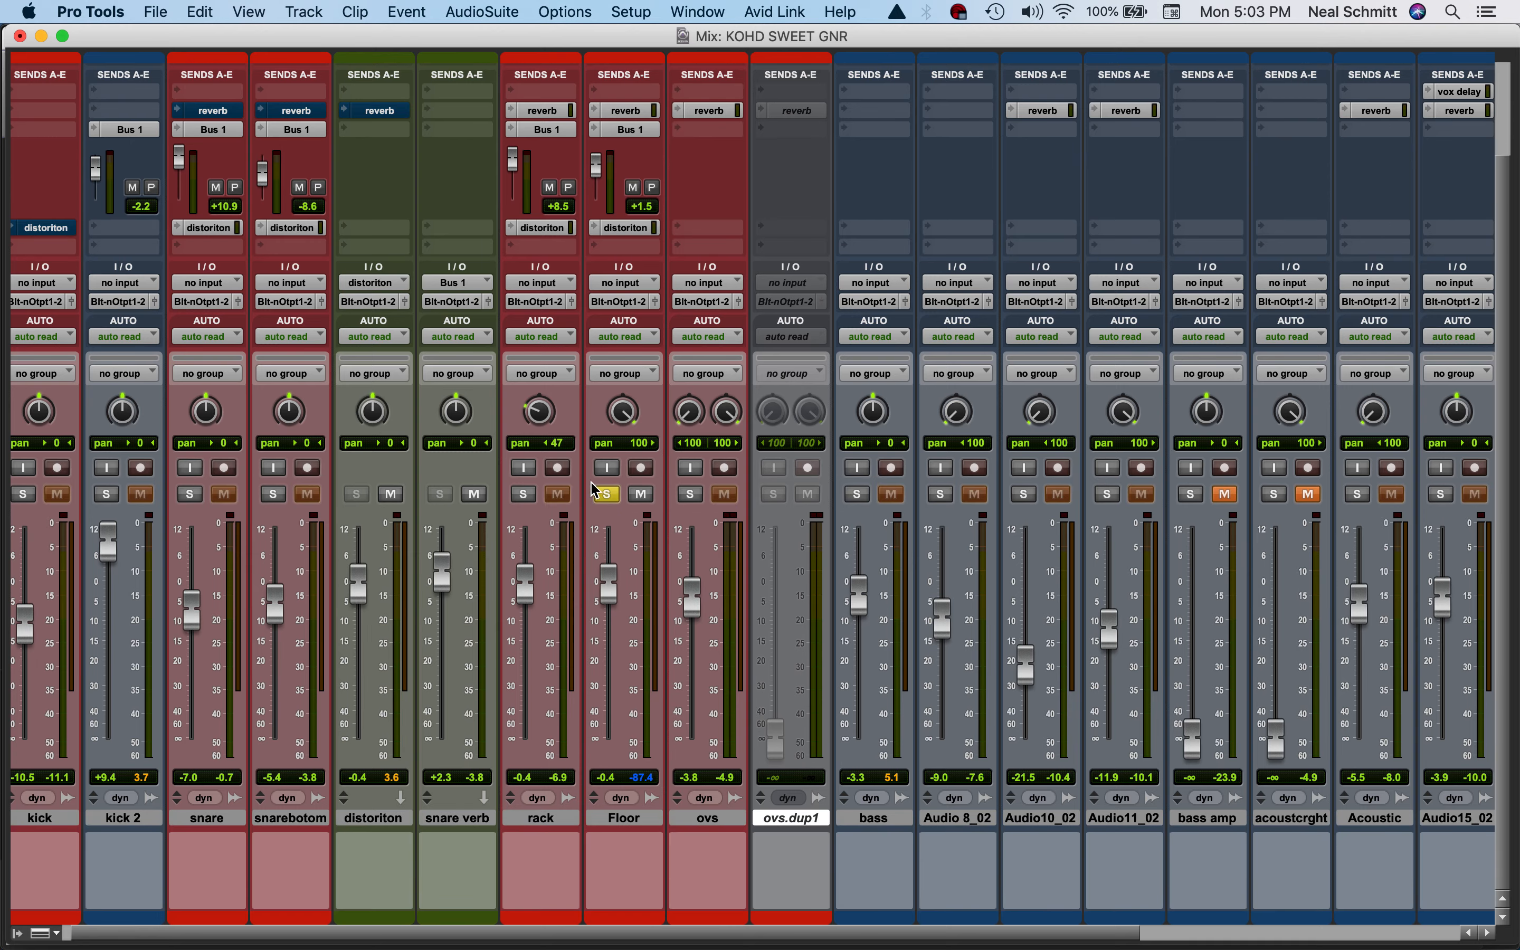
{"action": "key", "text": "super+equal"}
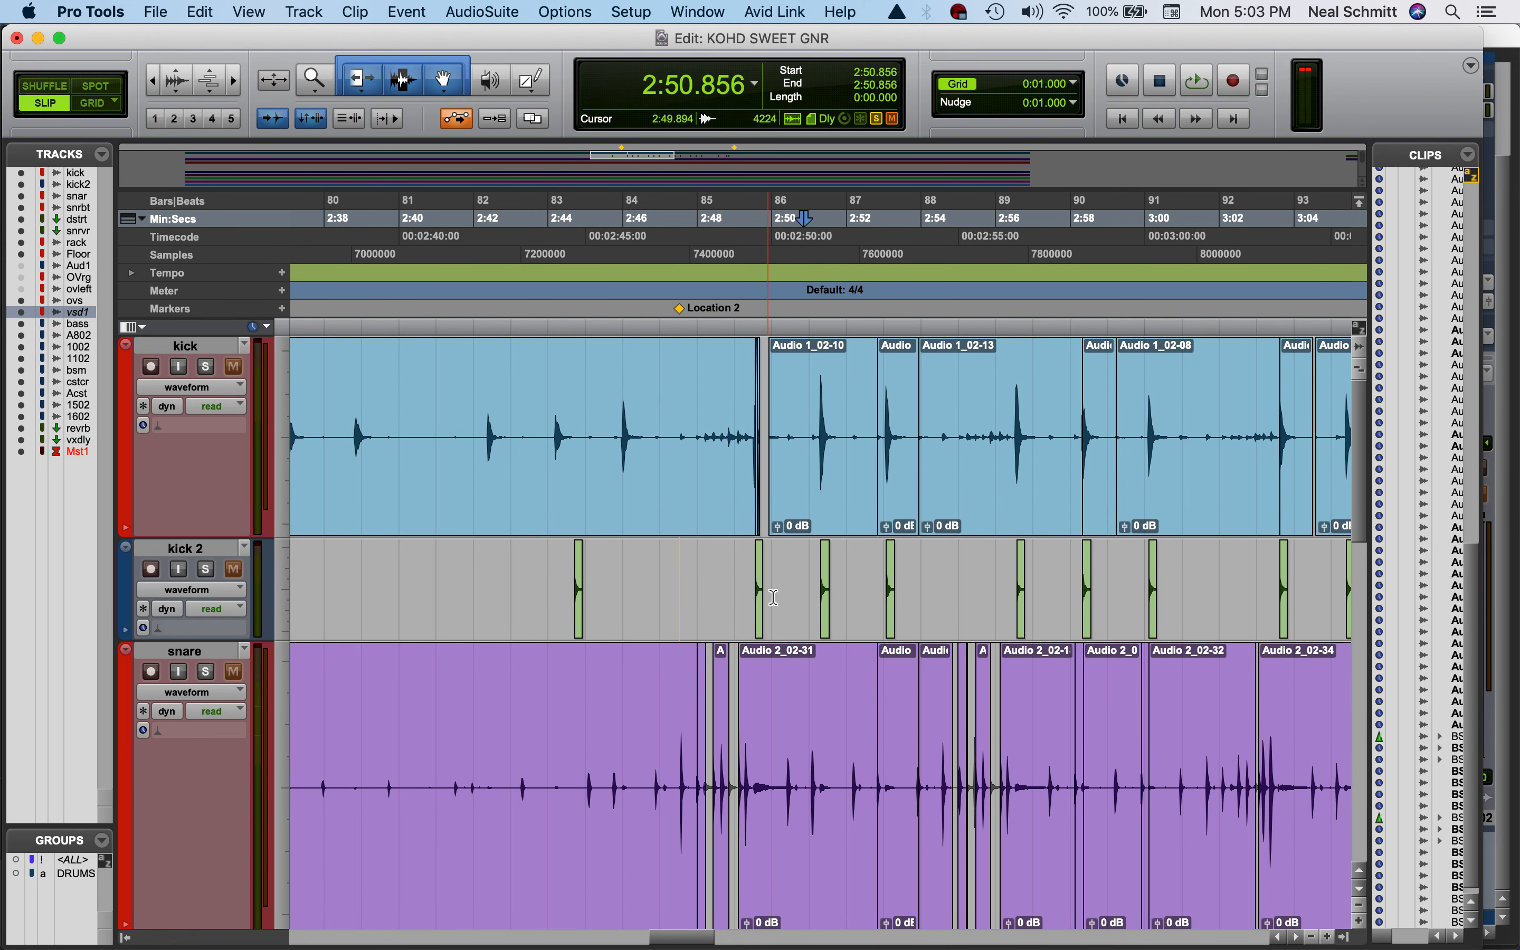
{"action": "scroll", "coordinate": [862, 736], "scroll_direction": "down", "scroll_amount": 10}
{"action": "scroll", "coordinate": [862, 735], "scroll_direction": "up", "scroll_amount": 8}
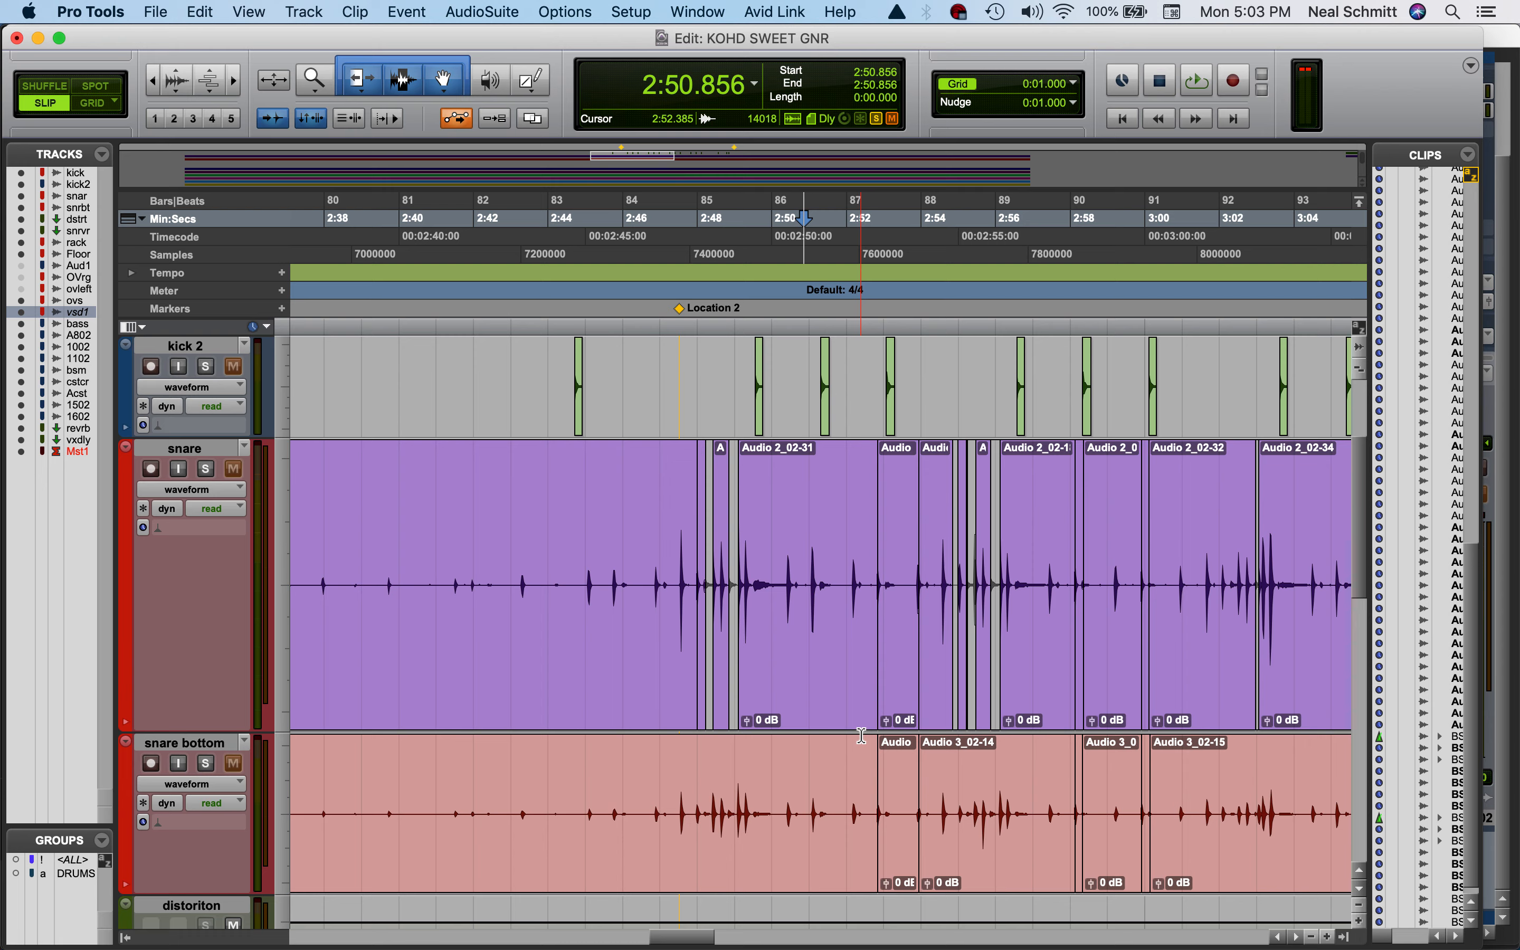
{"action": "scroll", "coordinate": [861, 735], "scroll_direction": "down", "scroll_amount": 1}
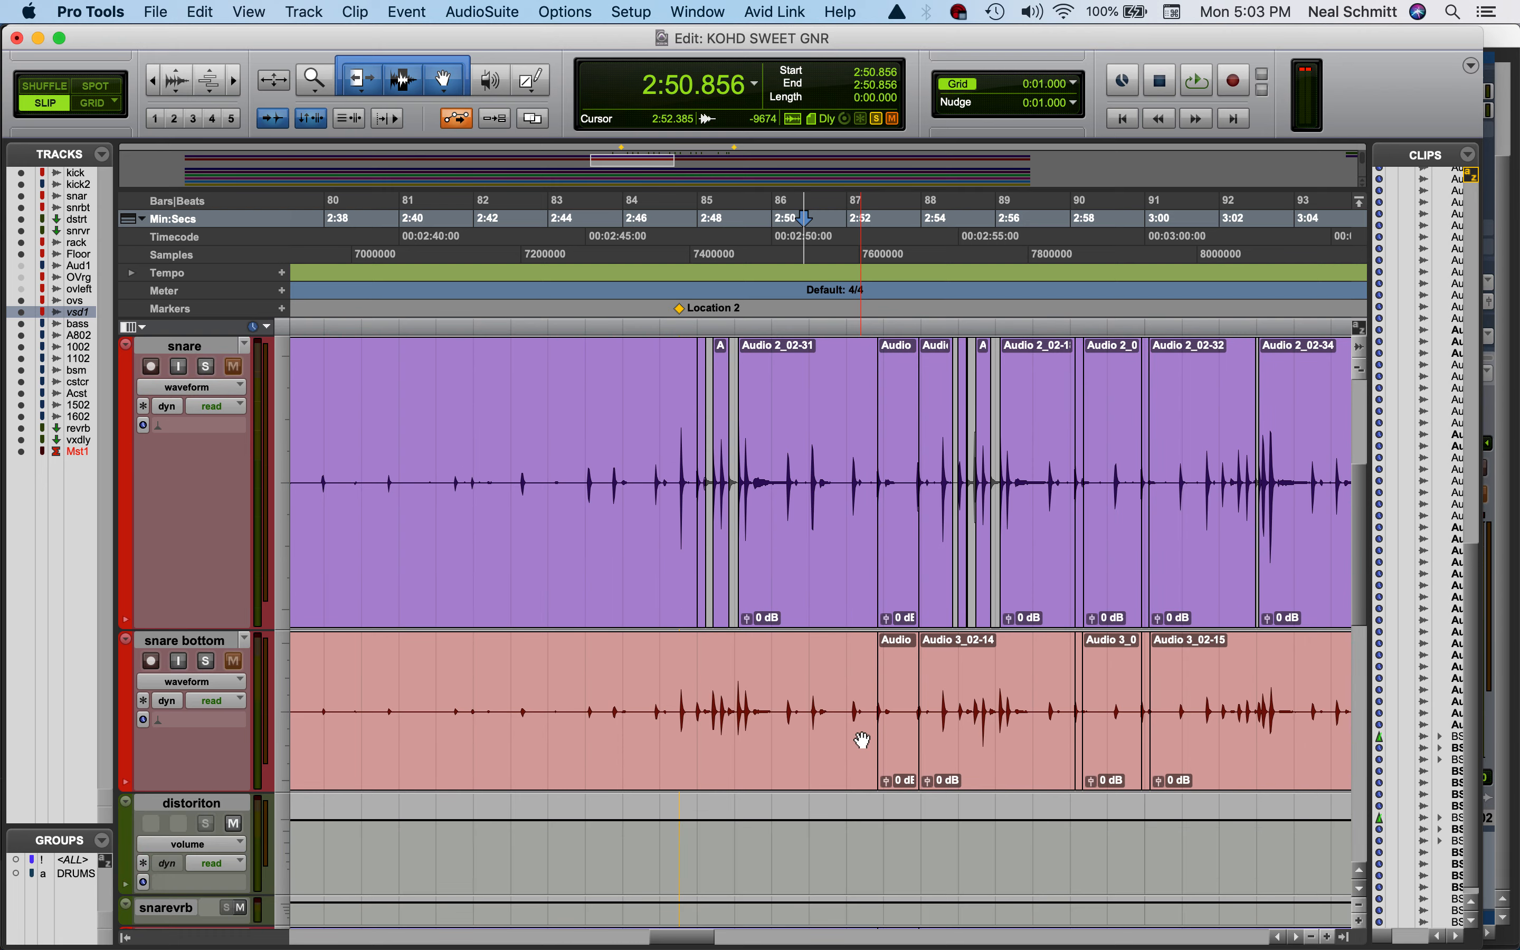
{"action": "scroll", "coordinate": [861, 740], "scroll_direction": "down", "scroll_amount": 2}
{"action": "scroll", "coordinate": [861, 740], "scroll_direction": "down", "scroll_amount": 8}
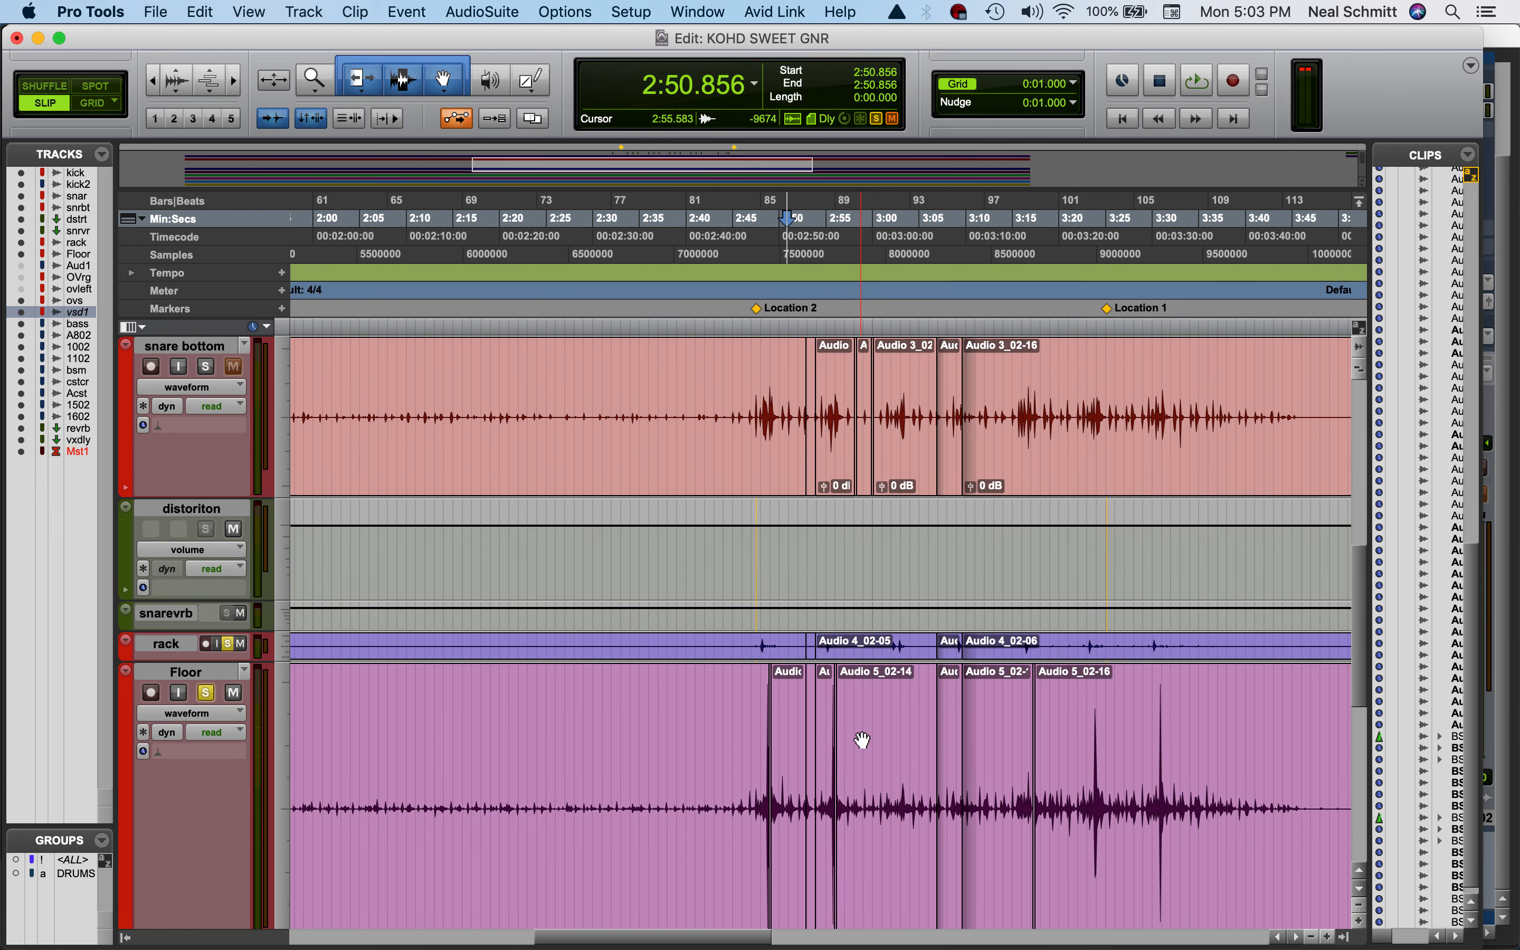
{"action": "scroll", "coordinate": [862, 730], "scroll_direction": "right", "scroll_amount": 3}
{"action": "scroll", "coordinate": [845, 700], "scroll_direction": "up", "scroll_amount": 1}
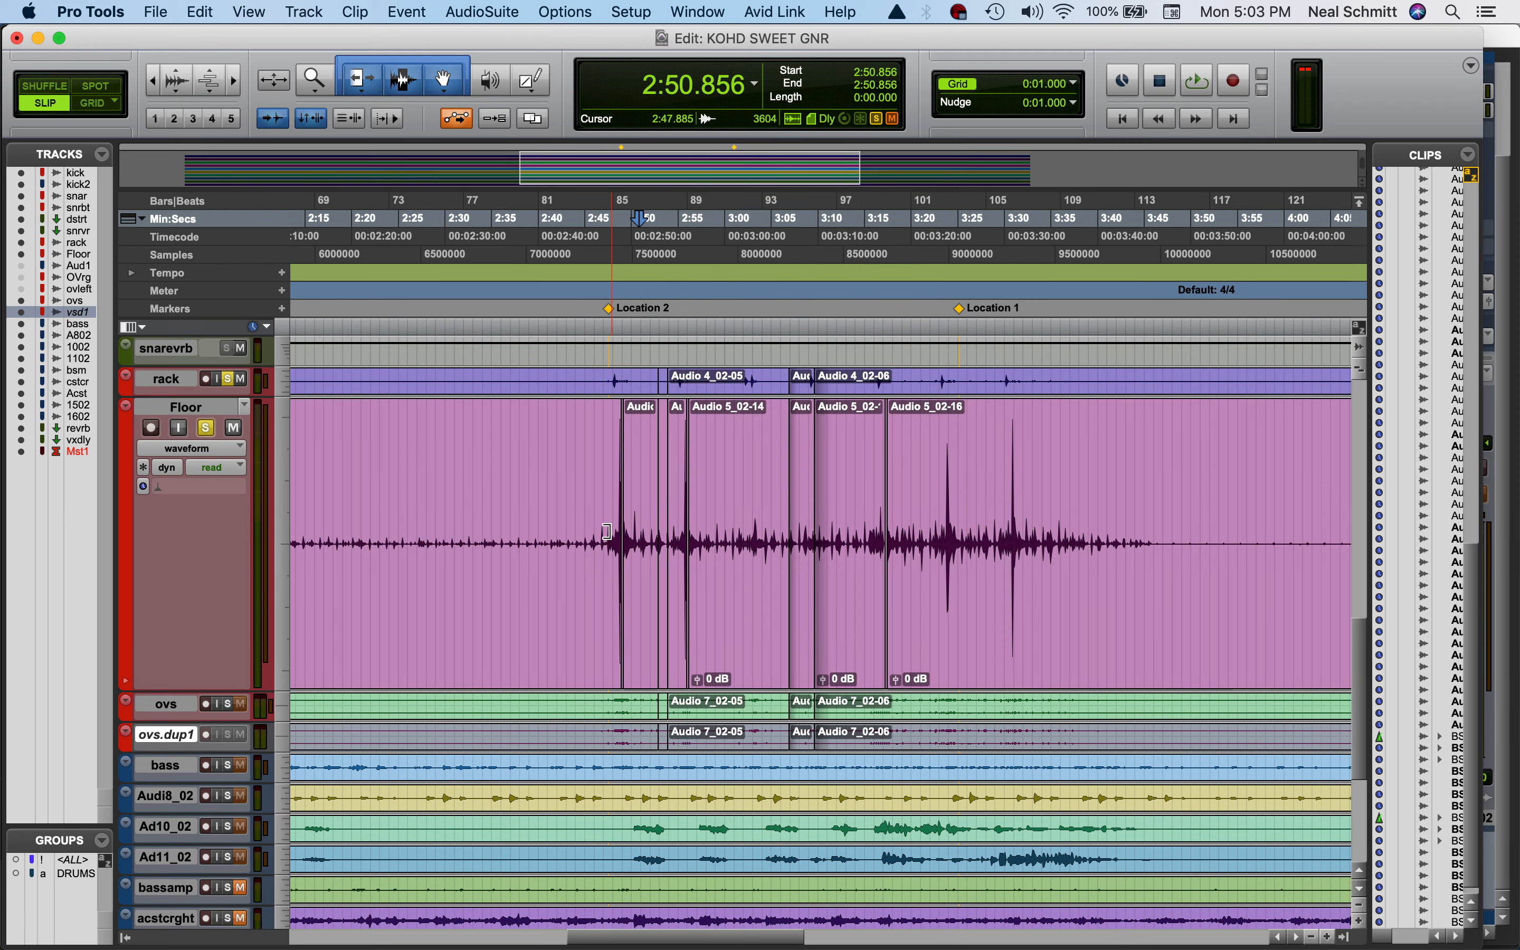
- Play the soloed toms from 2:47.800, just before the first loud floor tom hit
{"action": "left_click", "coordinate": [637, 556]}
{"action": "scroll", "coordinate": [637, 568], "scroll_direction": "up", "scroll_amount": 3}
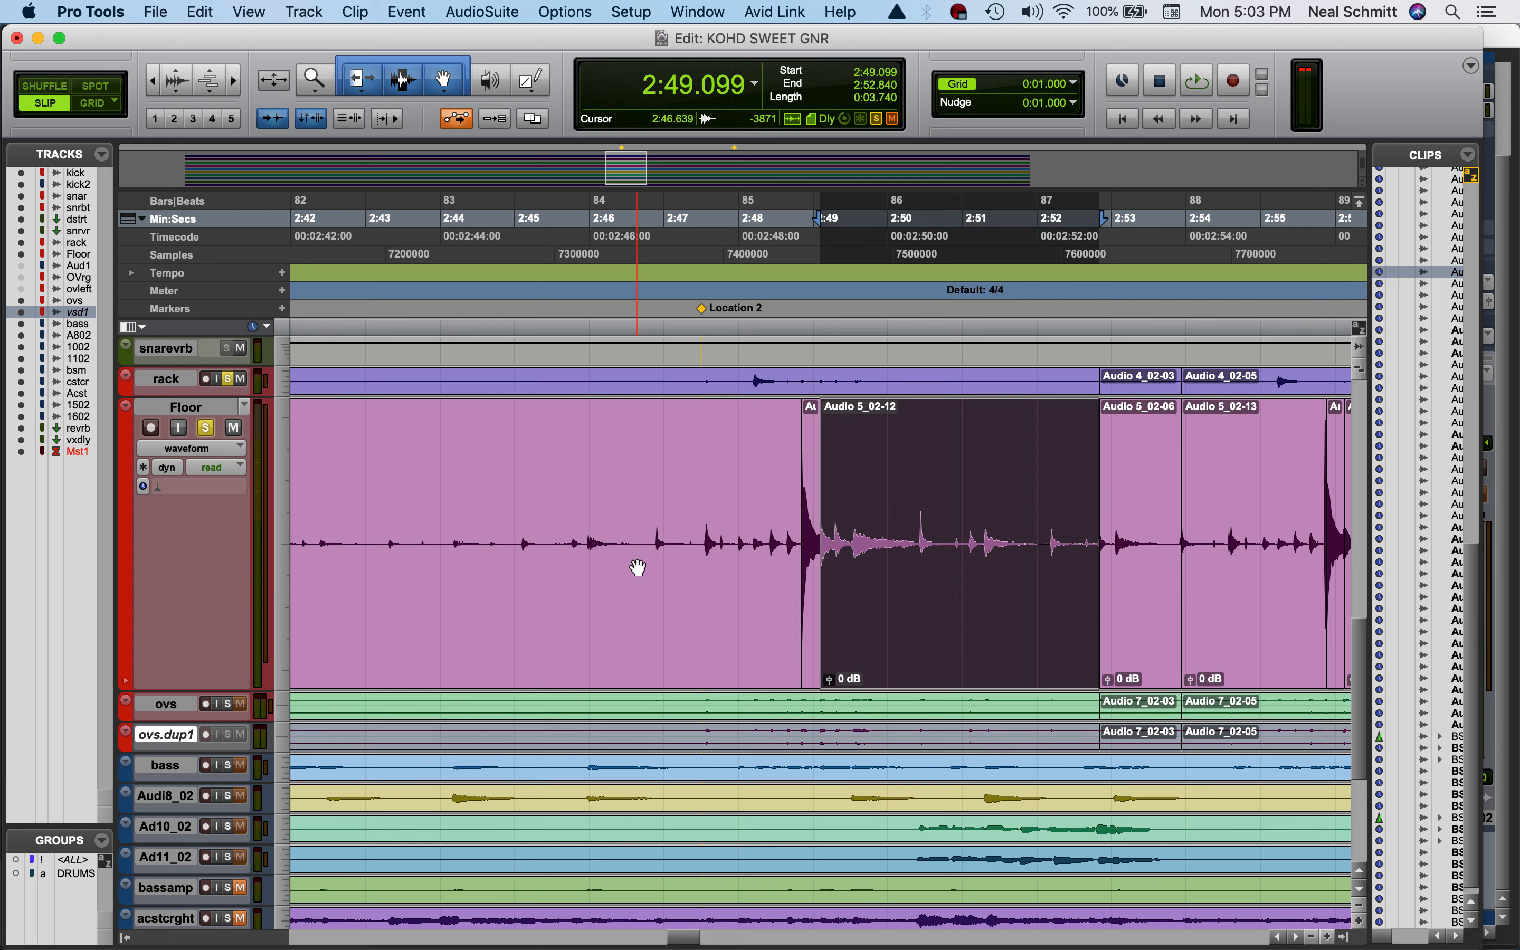
{"action": "left_click", "coordinate": [723, 492]}
{"action": "key", "text": "space"}
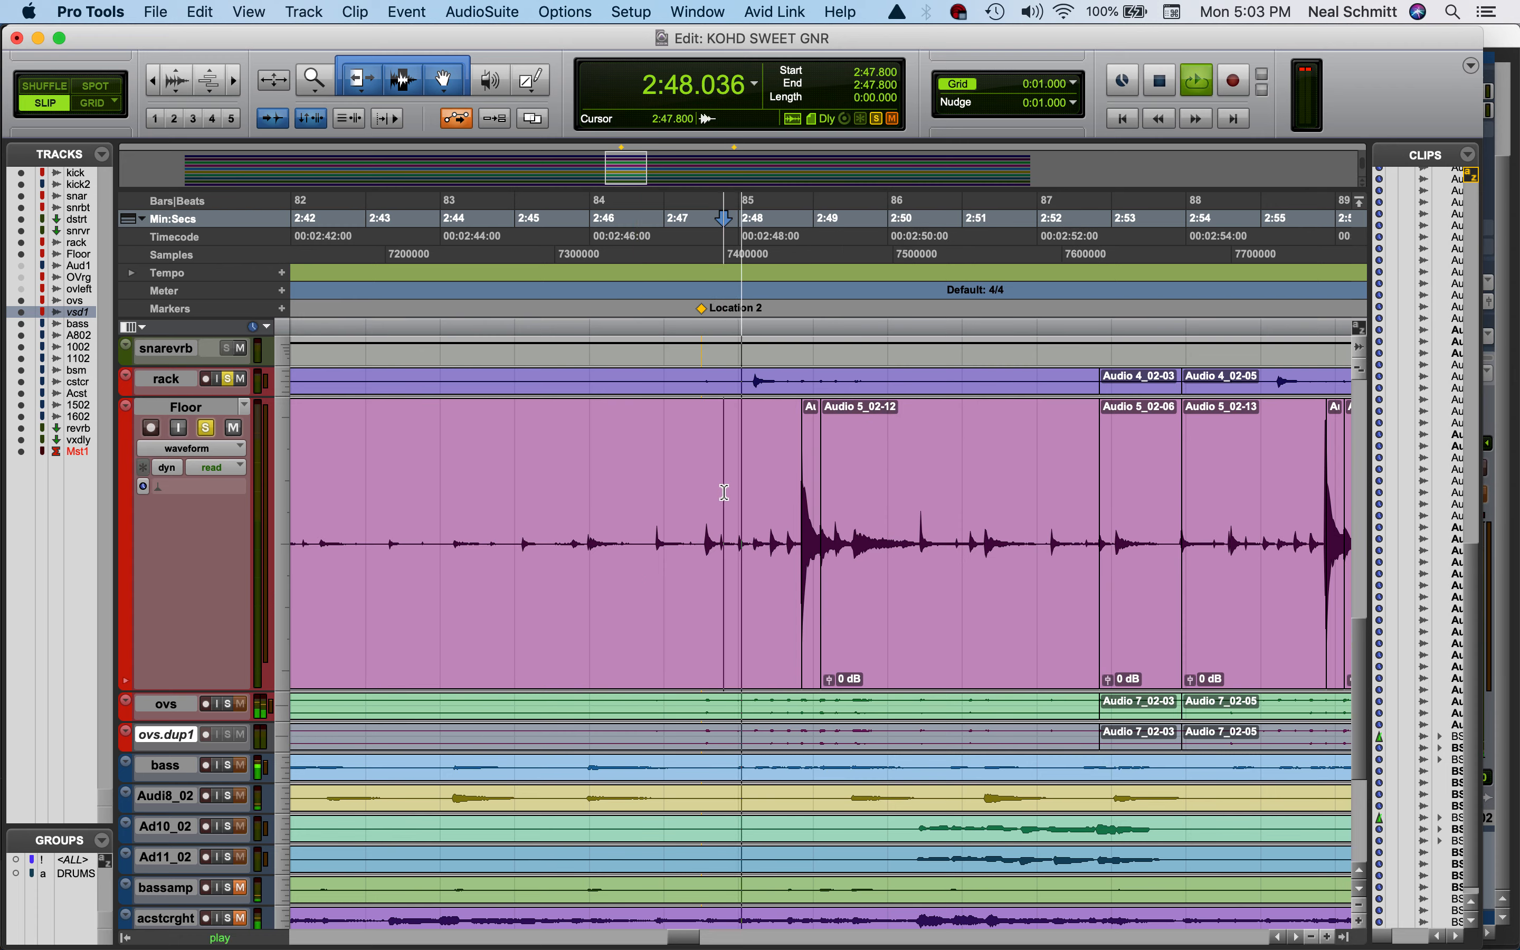
- Add ovs to the soloed rack and Floor tracks in the Mix window and audition them together
{"action": "key", "text": "super+equal"}
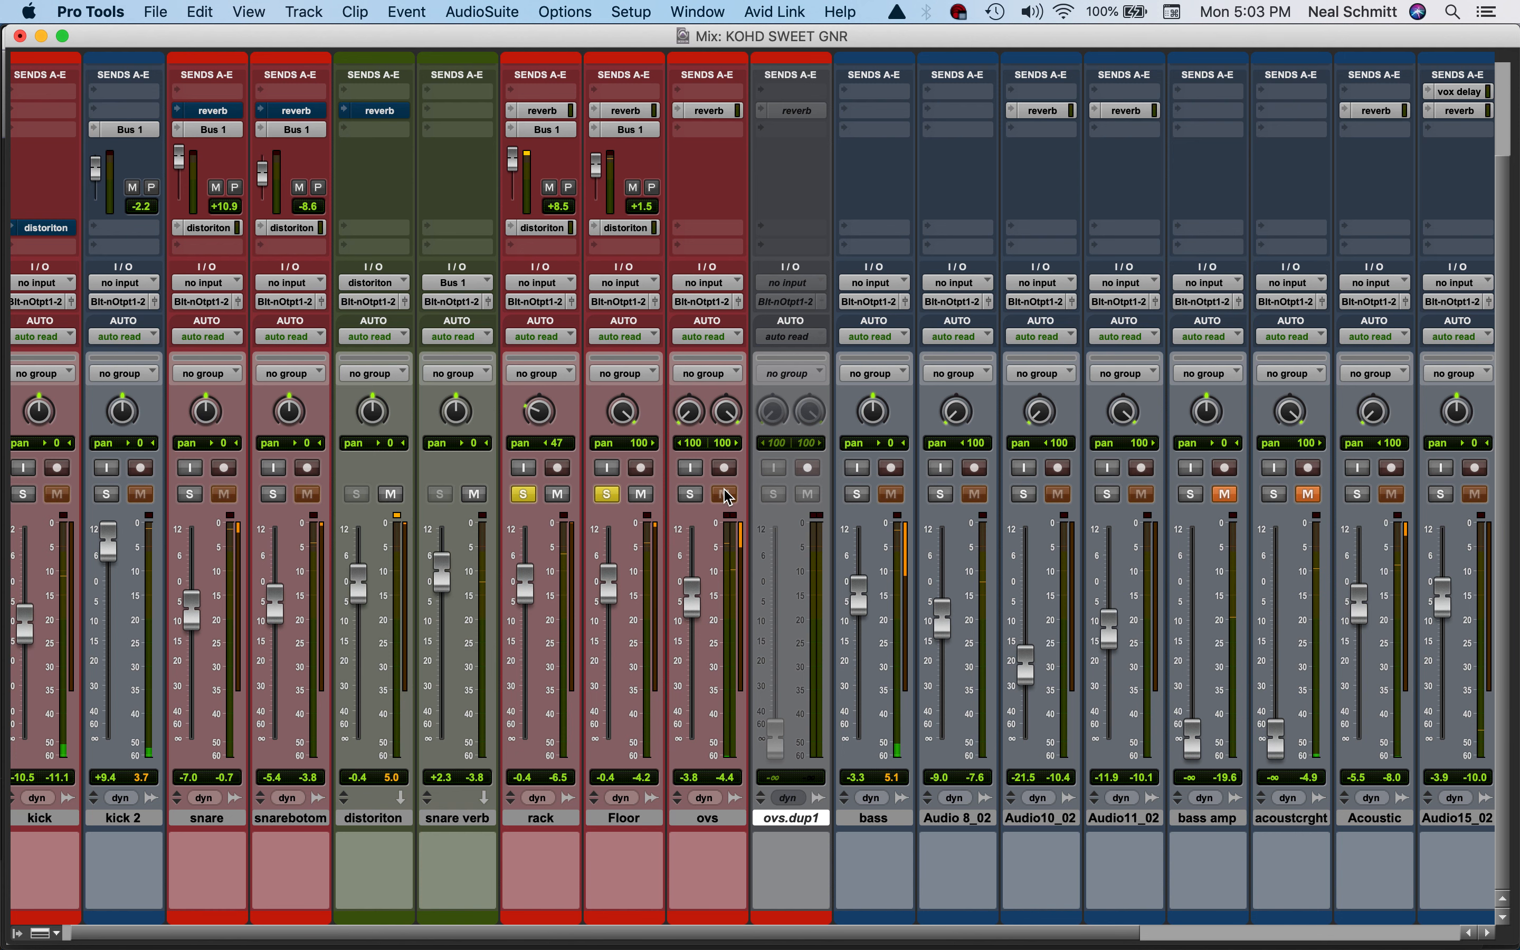
{"action": "scroll", "coordinate": [609, 210], "scroll_direction": "up", "scroll_amount": 2}
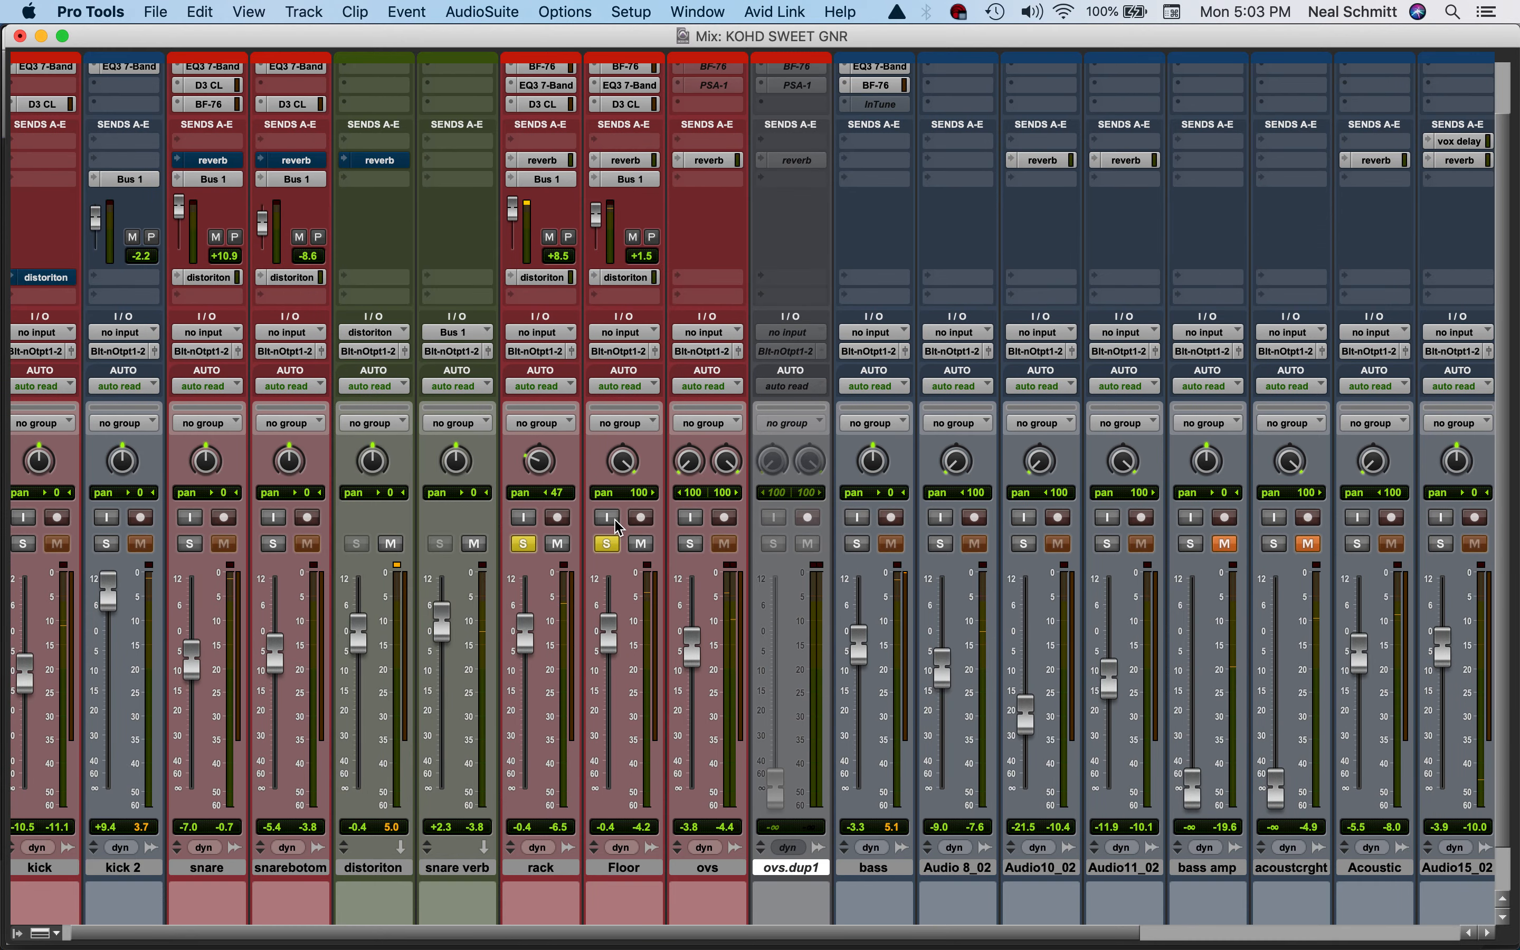
{"action": "left_click", "coordinate": [688, 544]}
{"action": "key", "text": "space"}
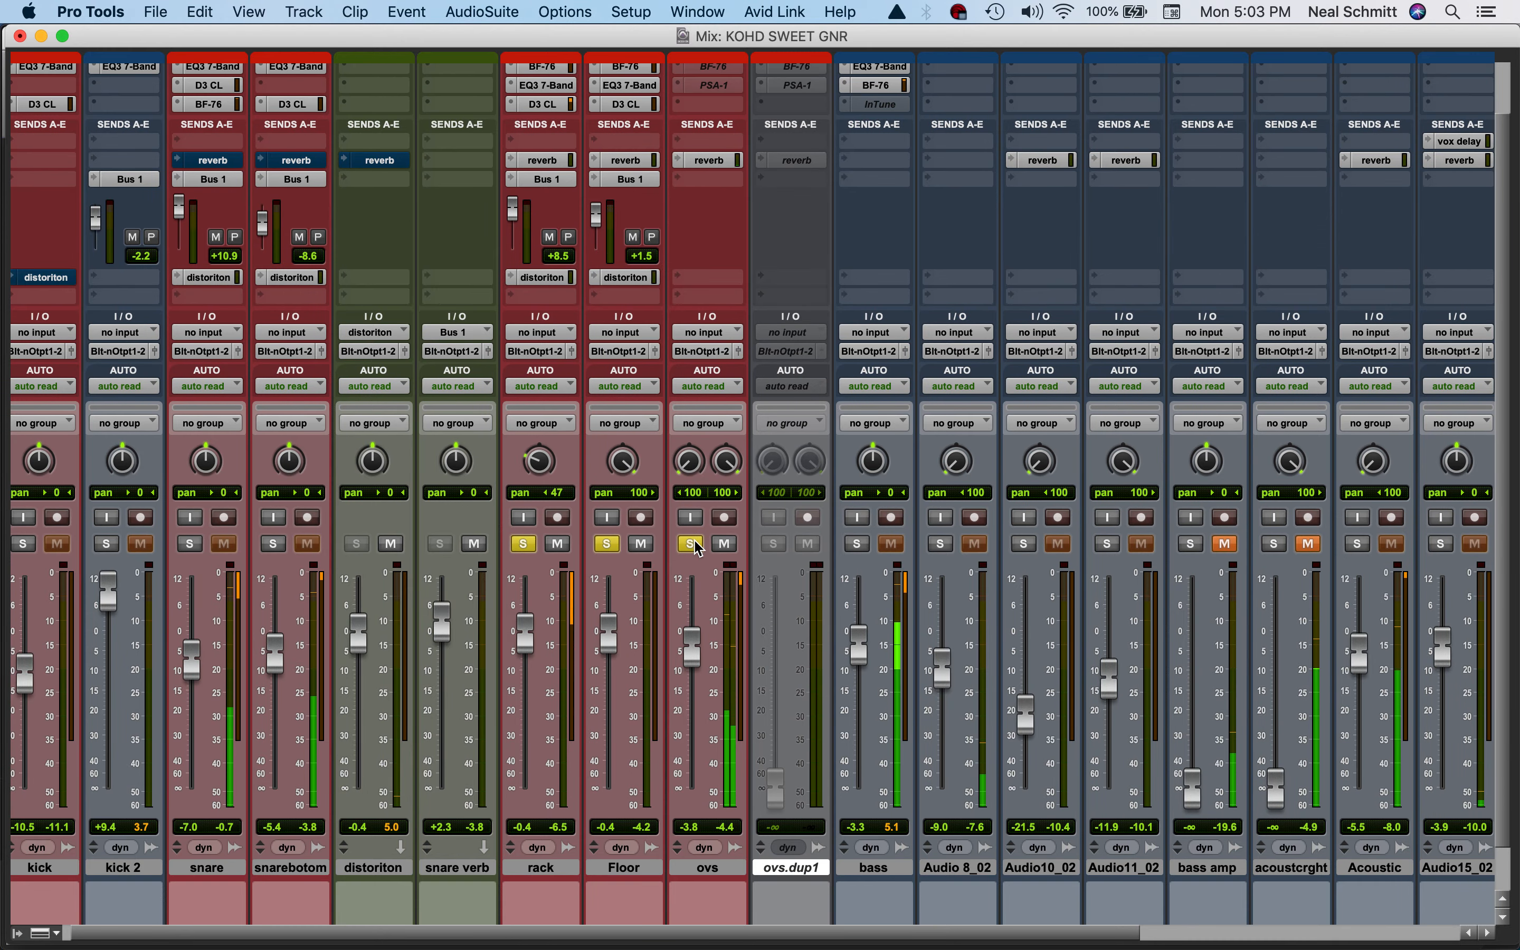
- Clear the solos on Floor, rack and ovs, then play the full mix from the Location 2 marker
{"action": "left_click", "coordinate": [607, 544]}
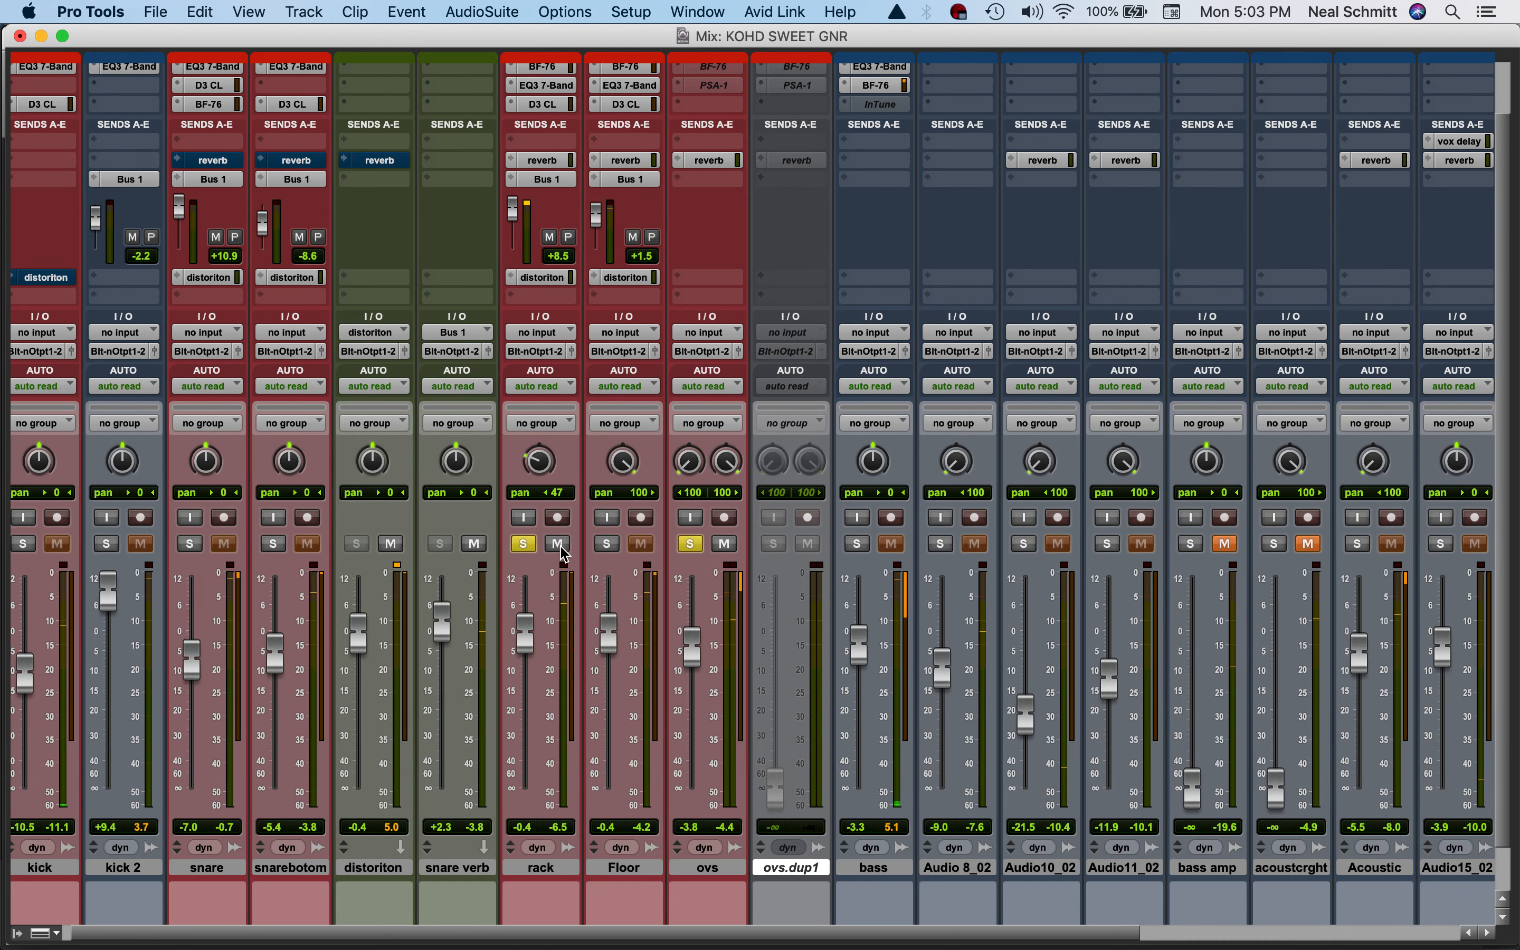
{"action": "left_click", "coordinate": [523, 544]}
{"action": "left_click", "coordinate": [690, 544]}
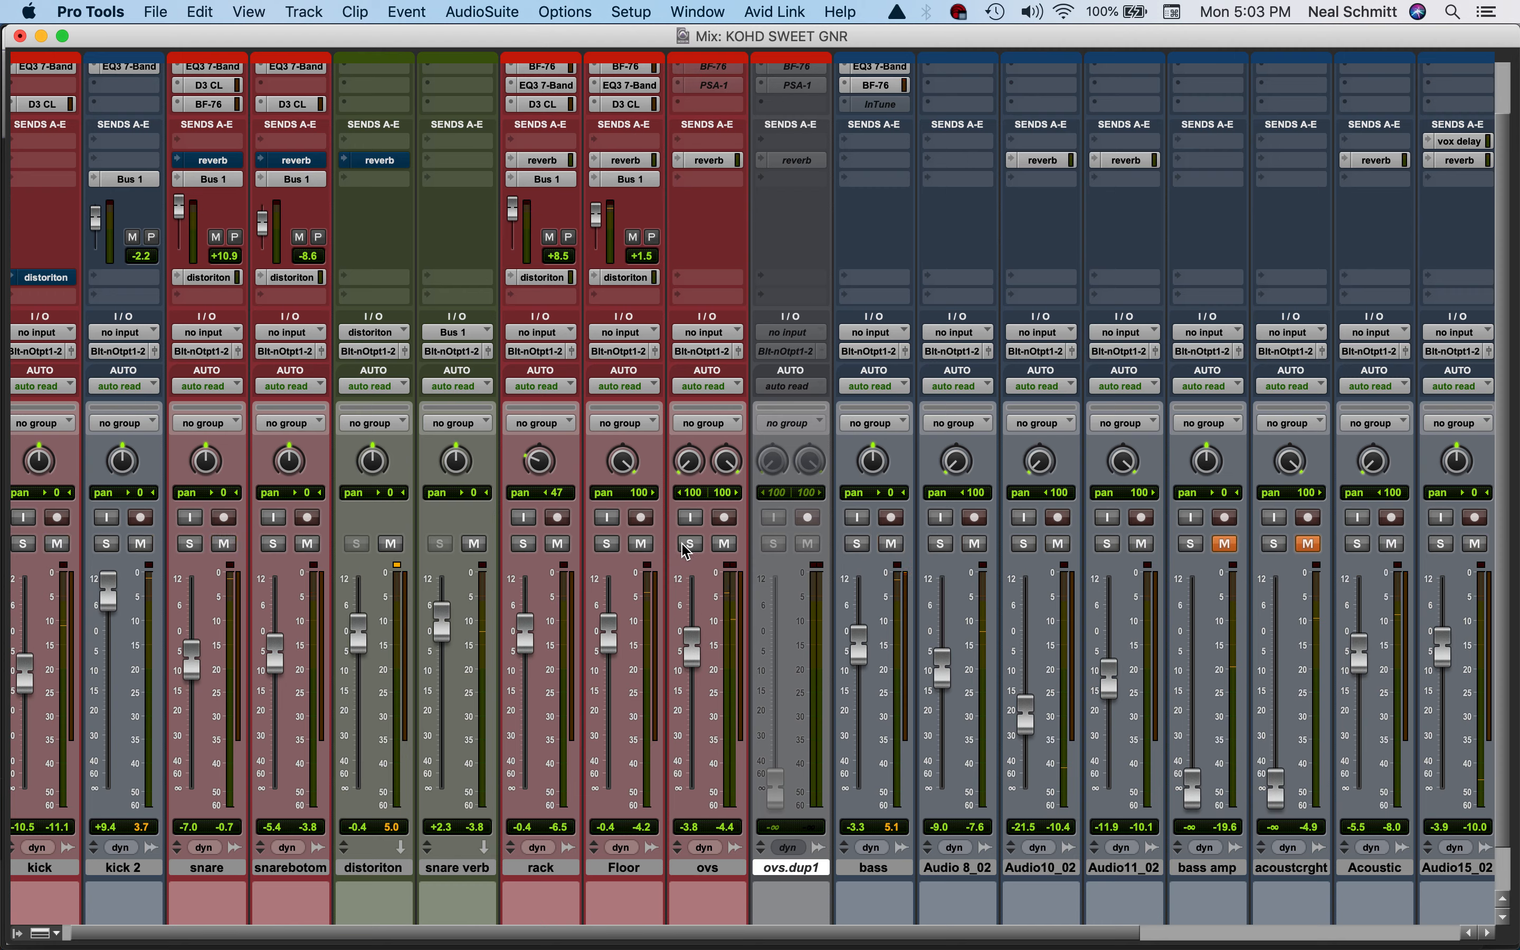
{"action": "key", "text": "super+equal"}
{"action": "scroll", "coordinate": [842, 521], "scroll_direction": "down", "scroll_amount": 5}
{"action": "left_click", "coordinate": [698, 350]}
{"action": "key", "text": "space"}
{"action": "key", "text": "space"}
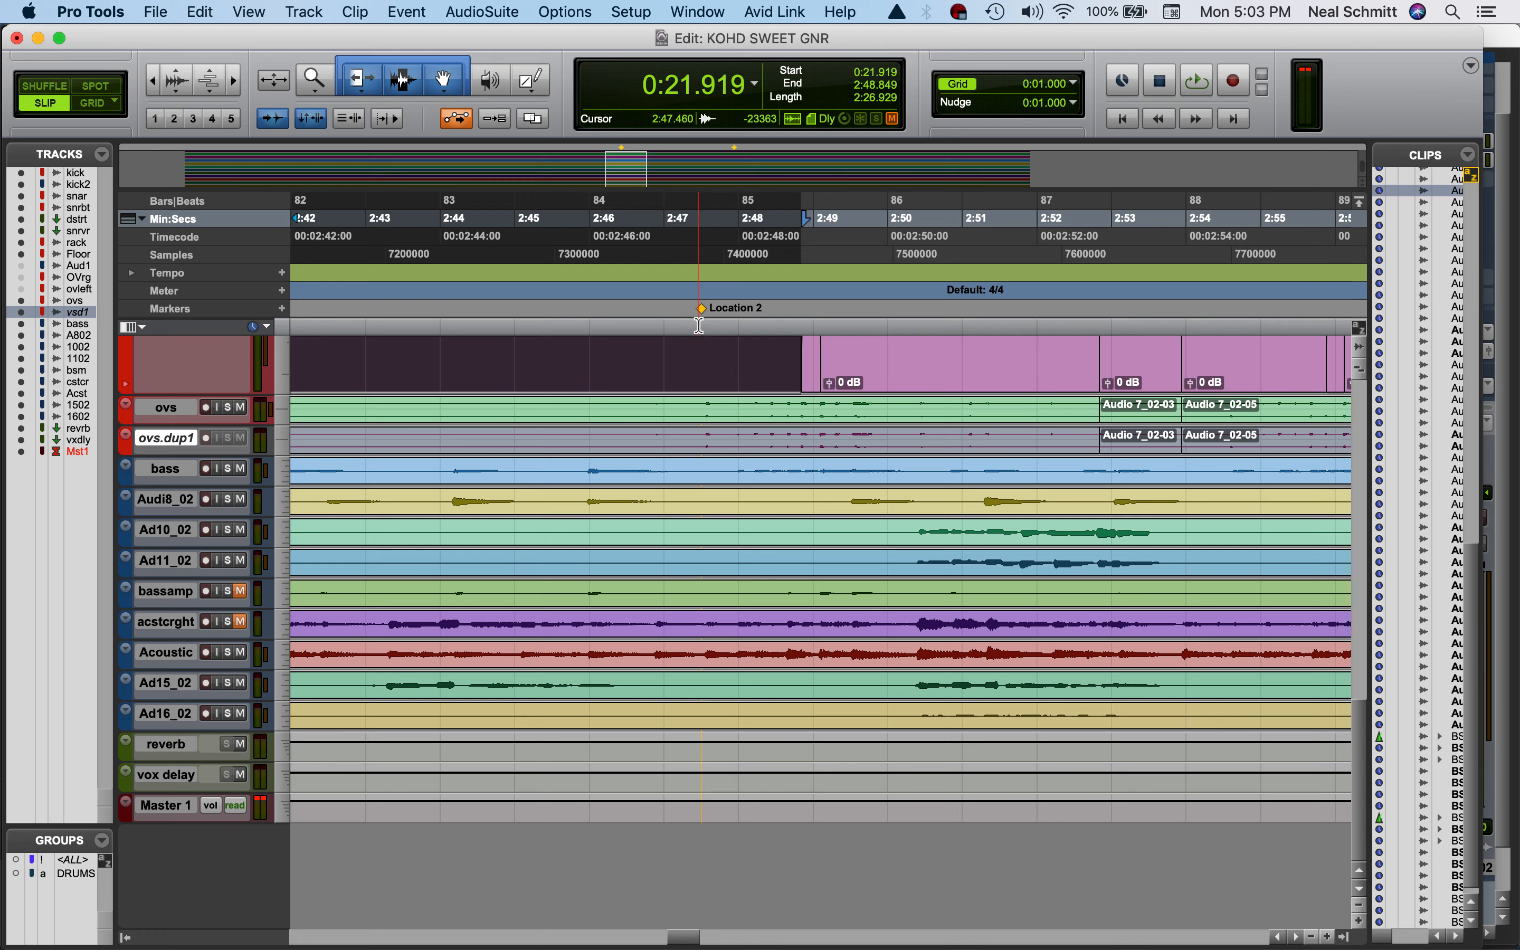
{"action": "left_click", "coordinate": [702, 311]}
{"action": "key", "text": "space"}
- Solo the bass in the Mix window, review its BF-76 limiter during playback, then return to the full mix
{"action": "key", "text": "super+equal"}
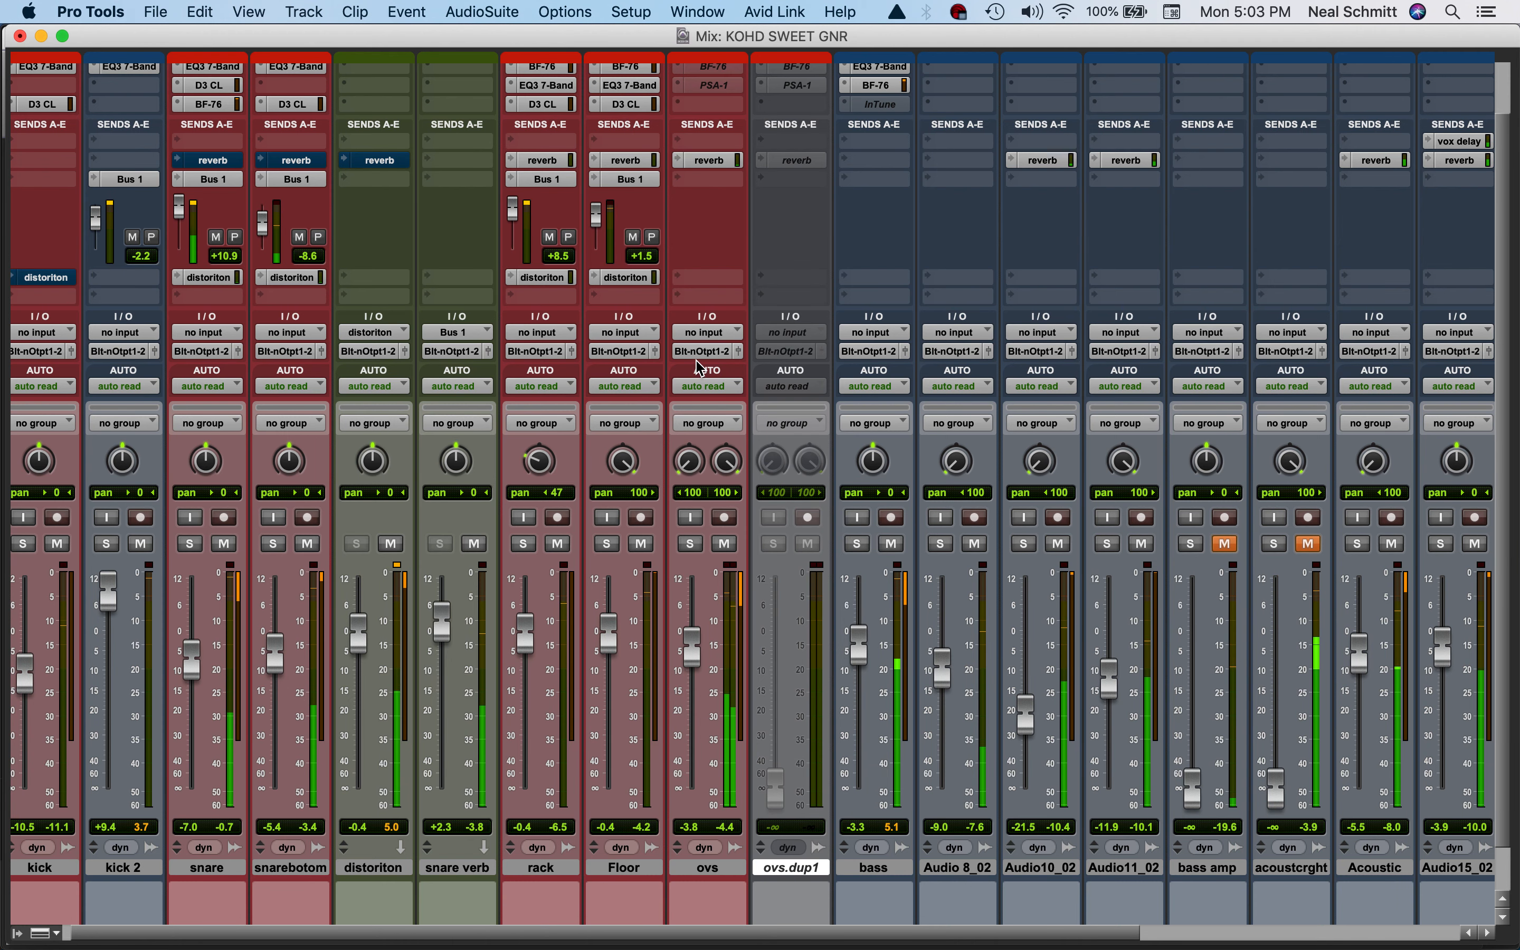
{"action": "left_click", "coordinate": [856, 543]}
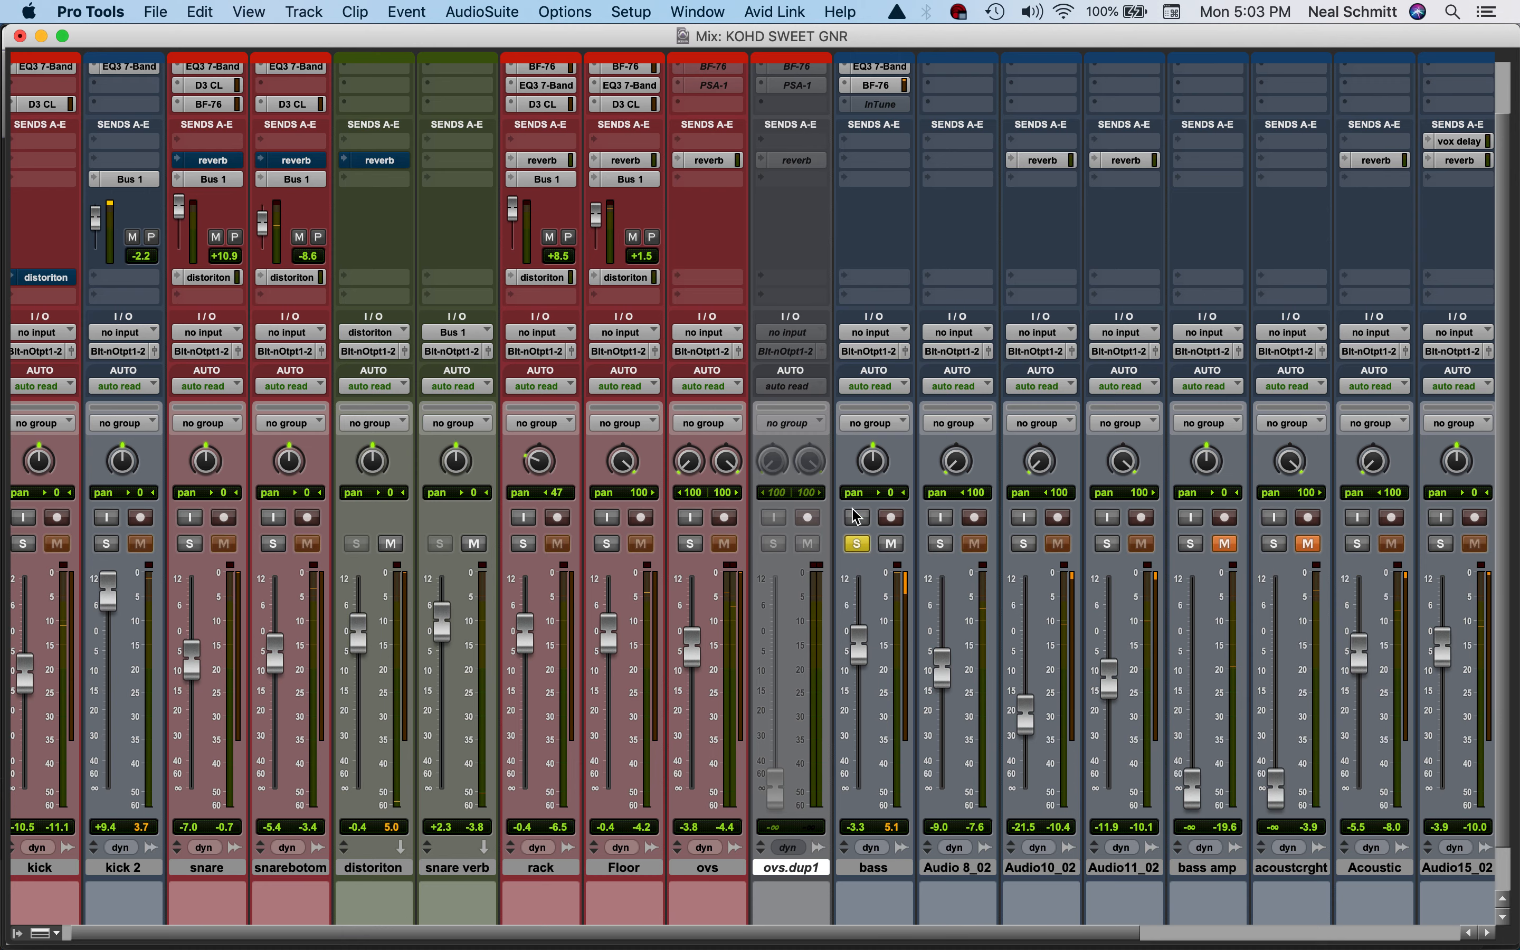
{"action": "scroll", "coordinate": [866, 370], "scroll_direction": "up", "scroll_amount": 1}
{"action": "scroll", "coordinate": [905, 96], "scroll_direction": "up", "scroll_amount": 1}
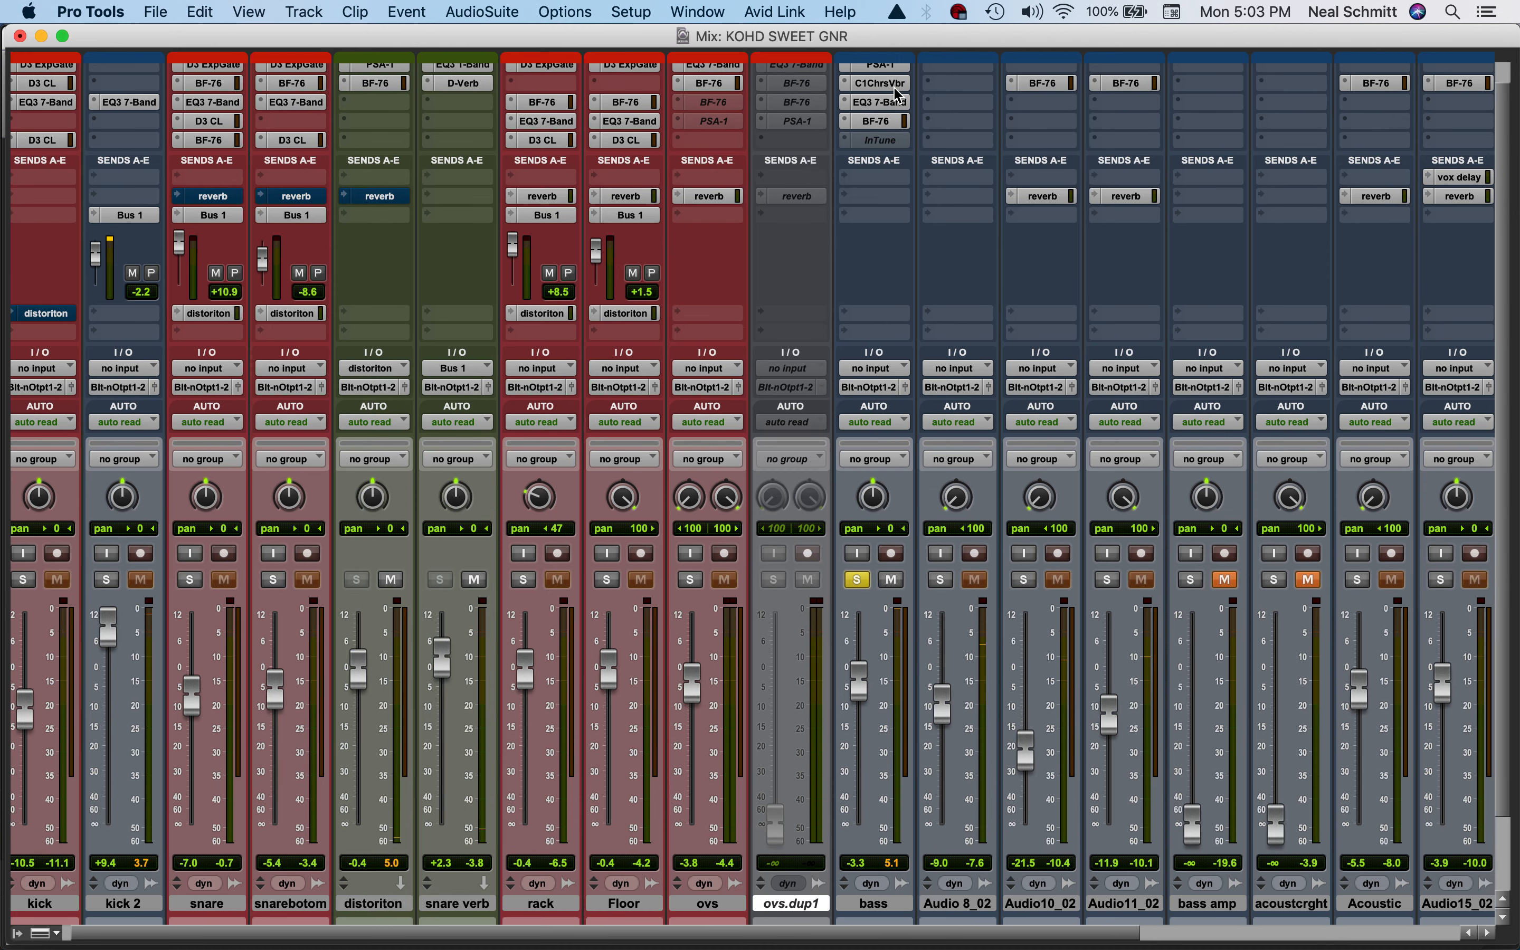
{"action": "left_click", "coordinate": [886, 124]}
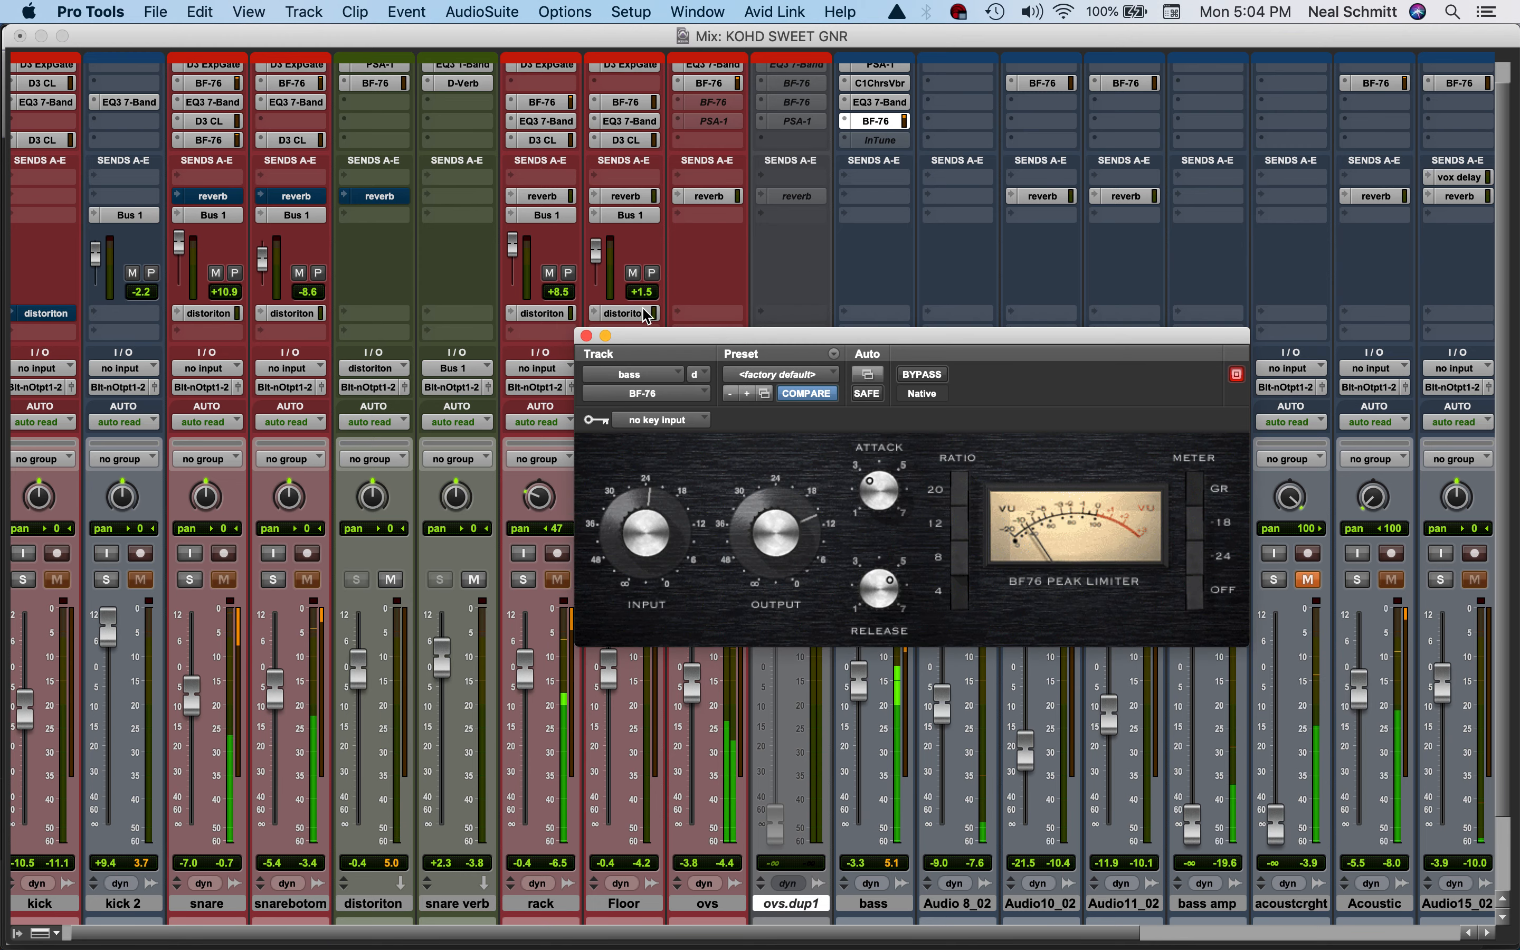
{"action": "left_click", "coordinate": [586, 336]}
{"action": "left_click", "coordinate": [858, 579]}
{"action": "left_click", "coordinate": [858, 583]}
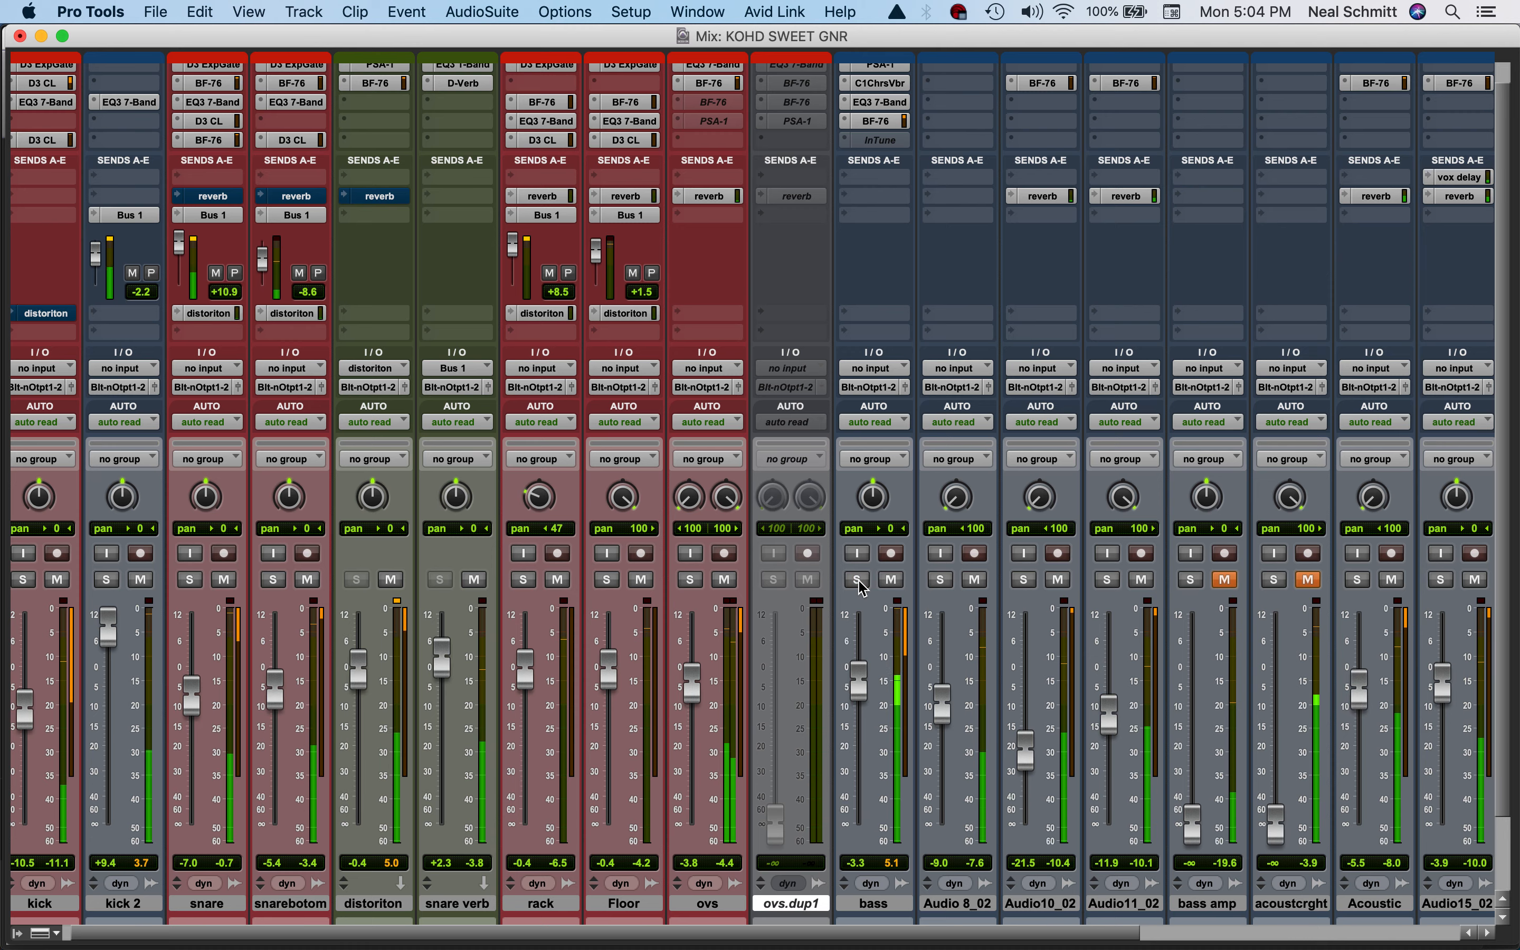
- Review the SansAmp PSA-1 settings on the bass track while the full mix plays, then close the plug-in
{"action": "scroll", "coordinate": [883, 101], "scroll_direction": "up", "scroll_amount": 1}
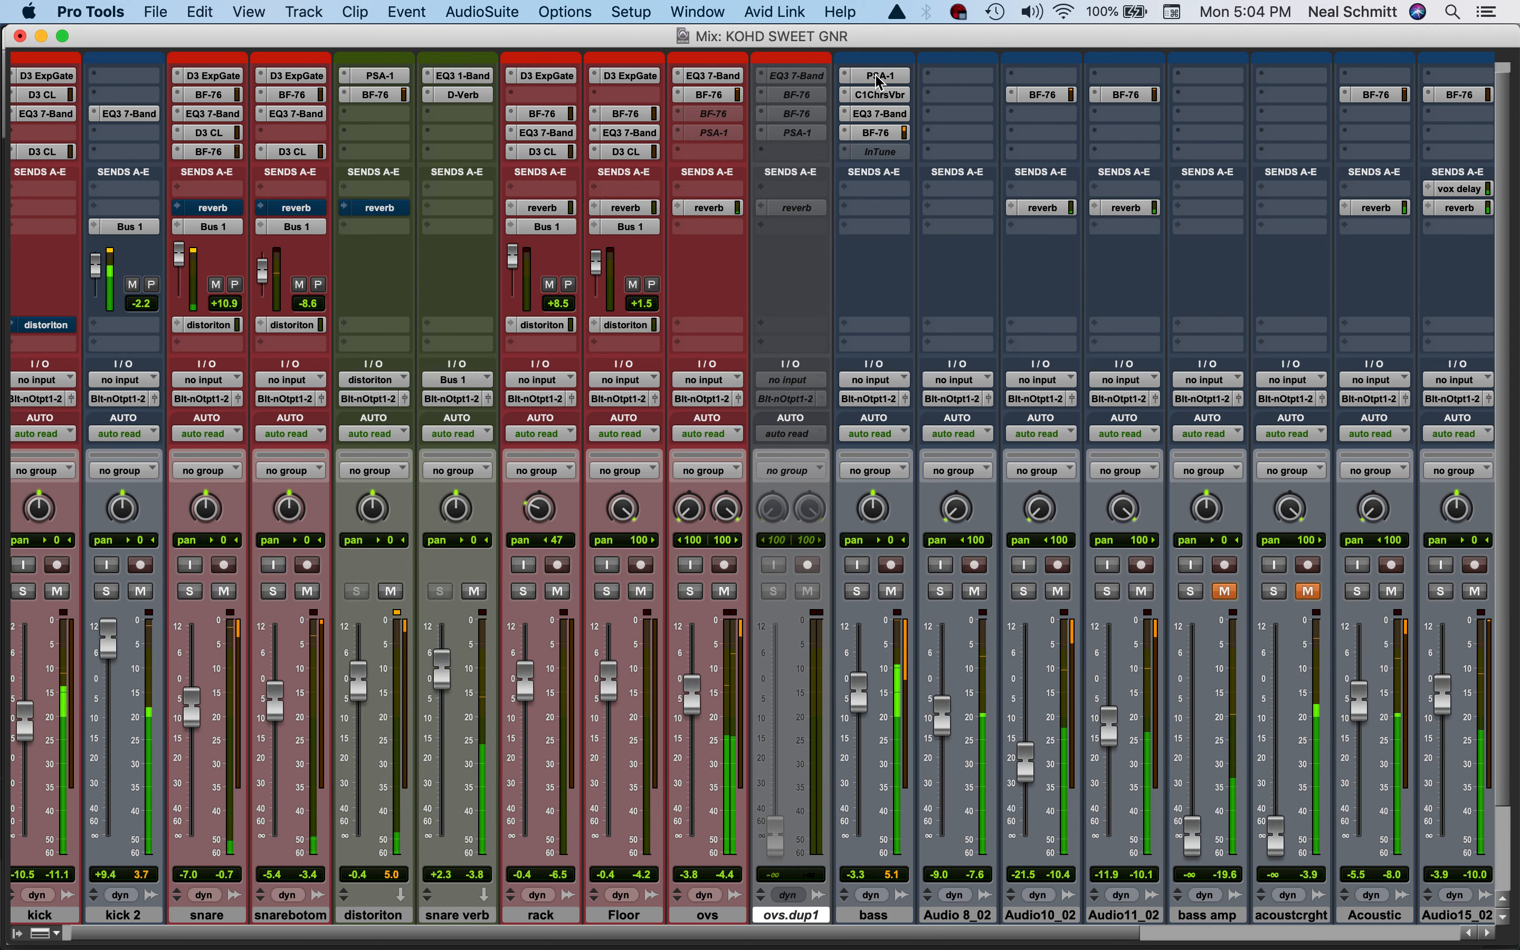
{"action": "left_click", "coordinate": [879, 75]}
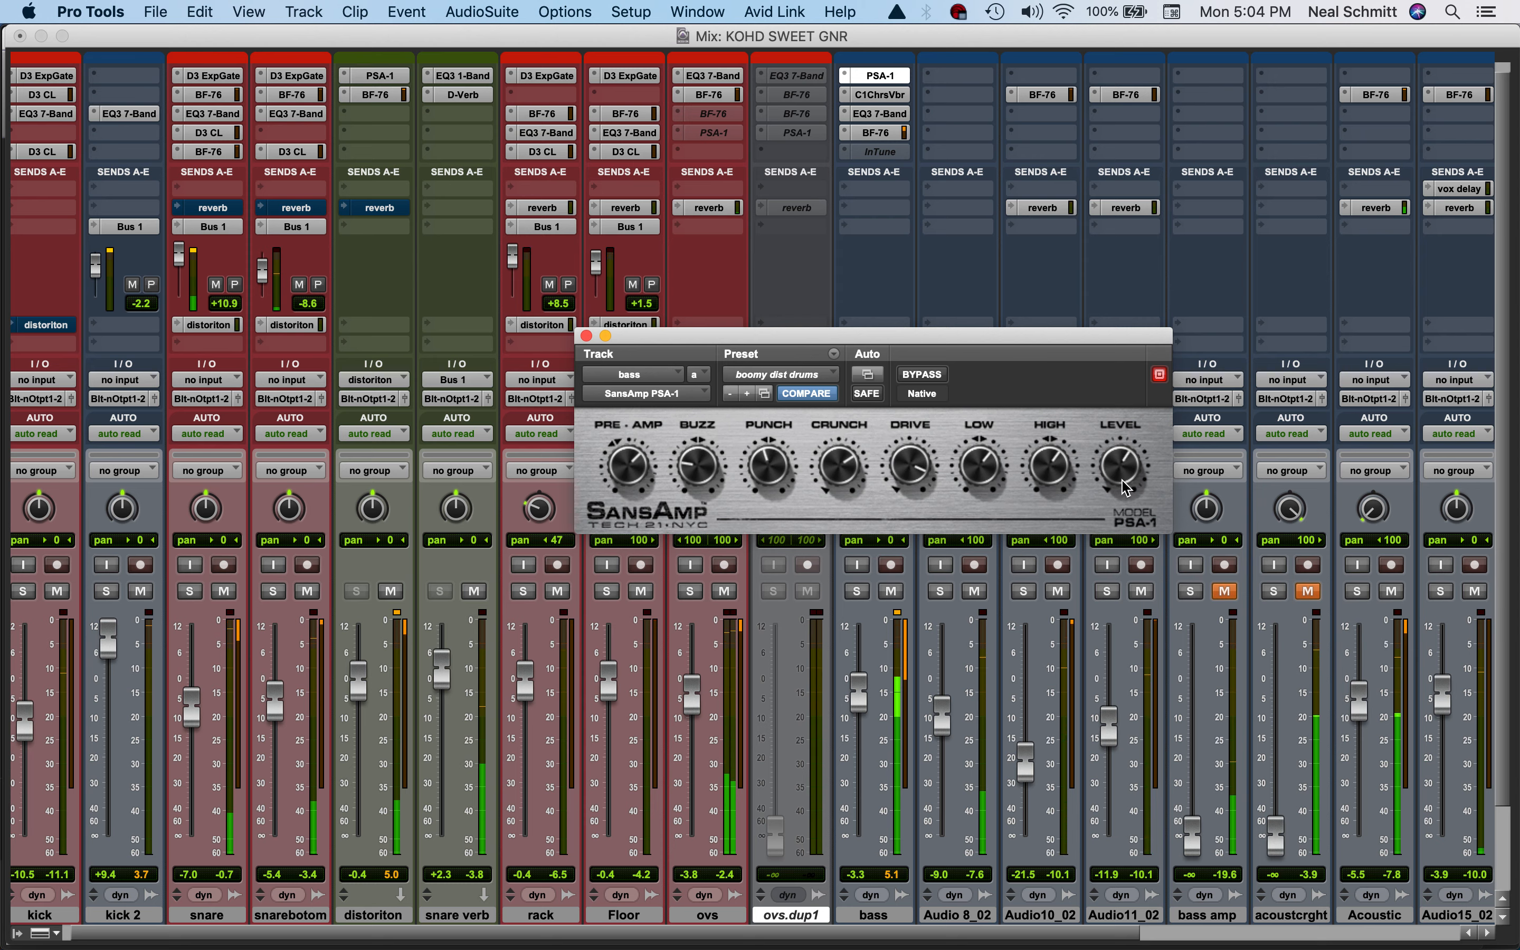
{"action": "left_click", "coordinate": [586, 336]}
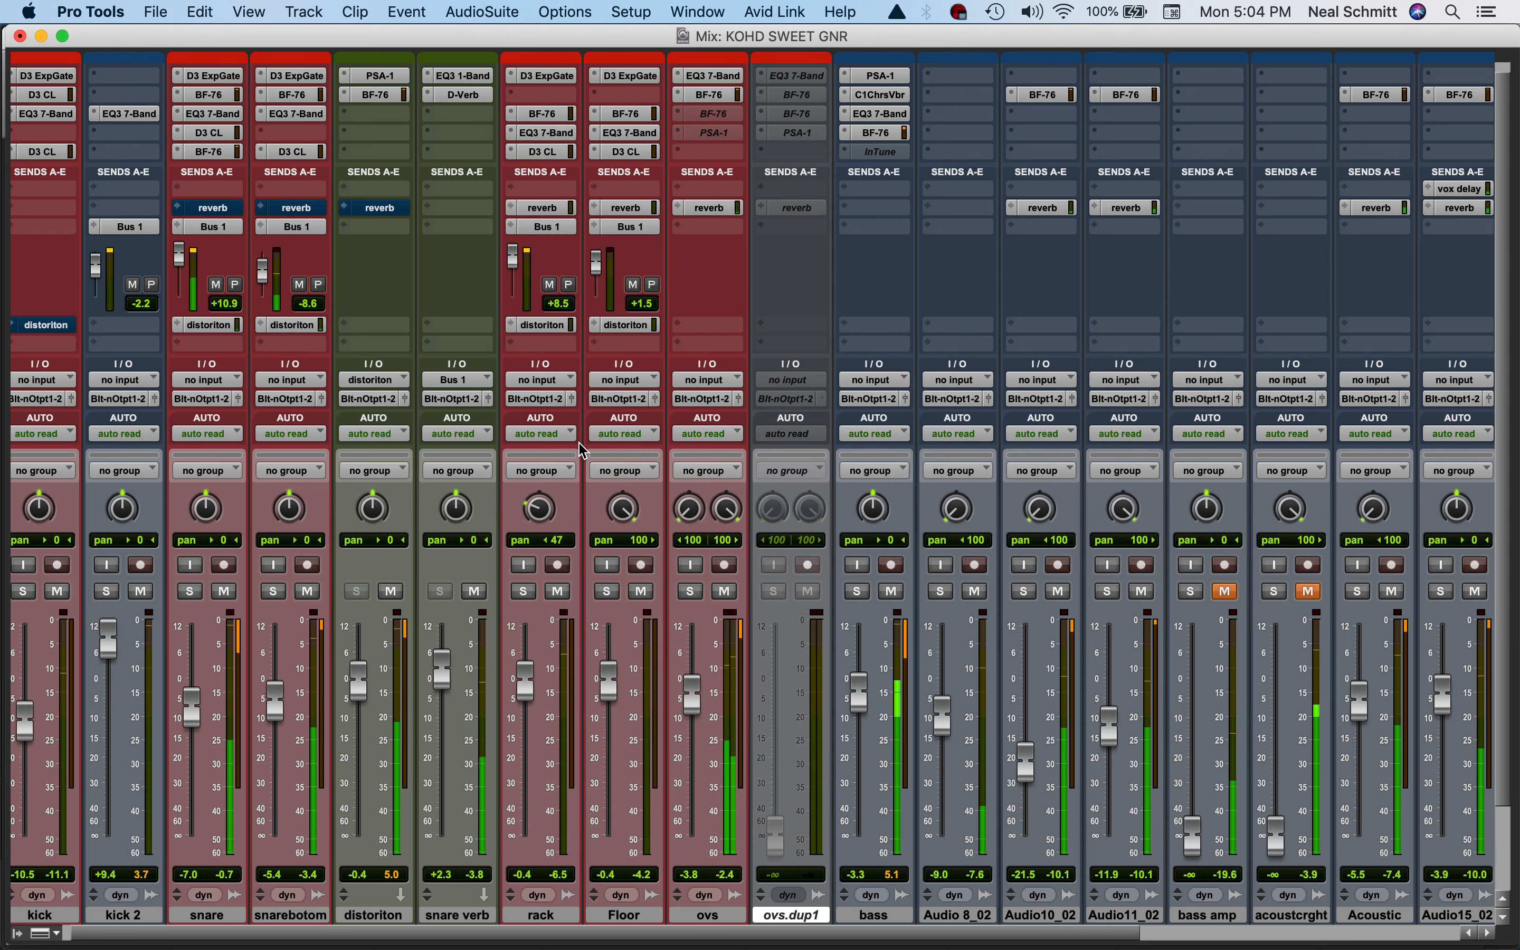
{"action": "scroll", "coordinate": [581, 450], "scroll_direction": "left", "scroll_amount": 1}
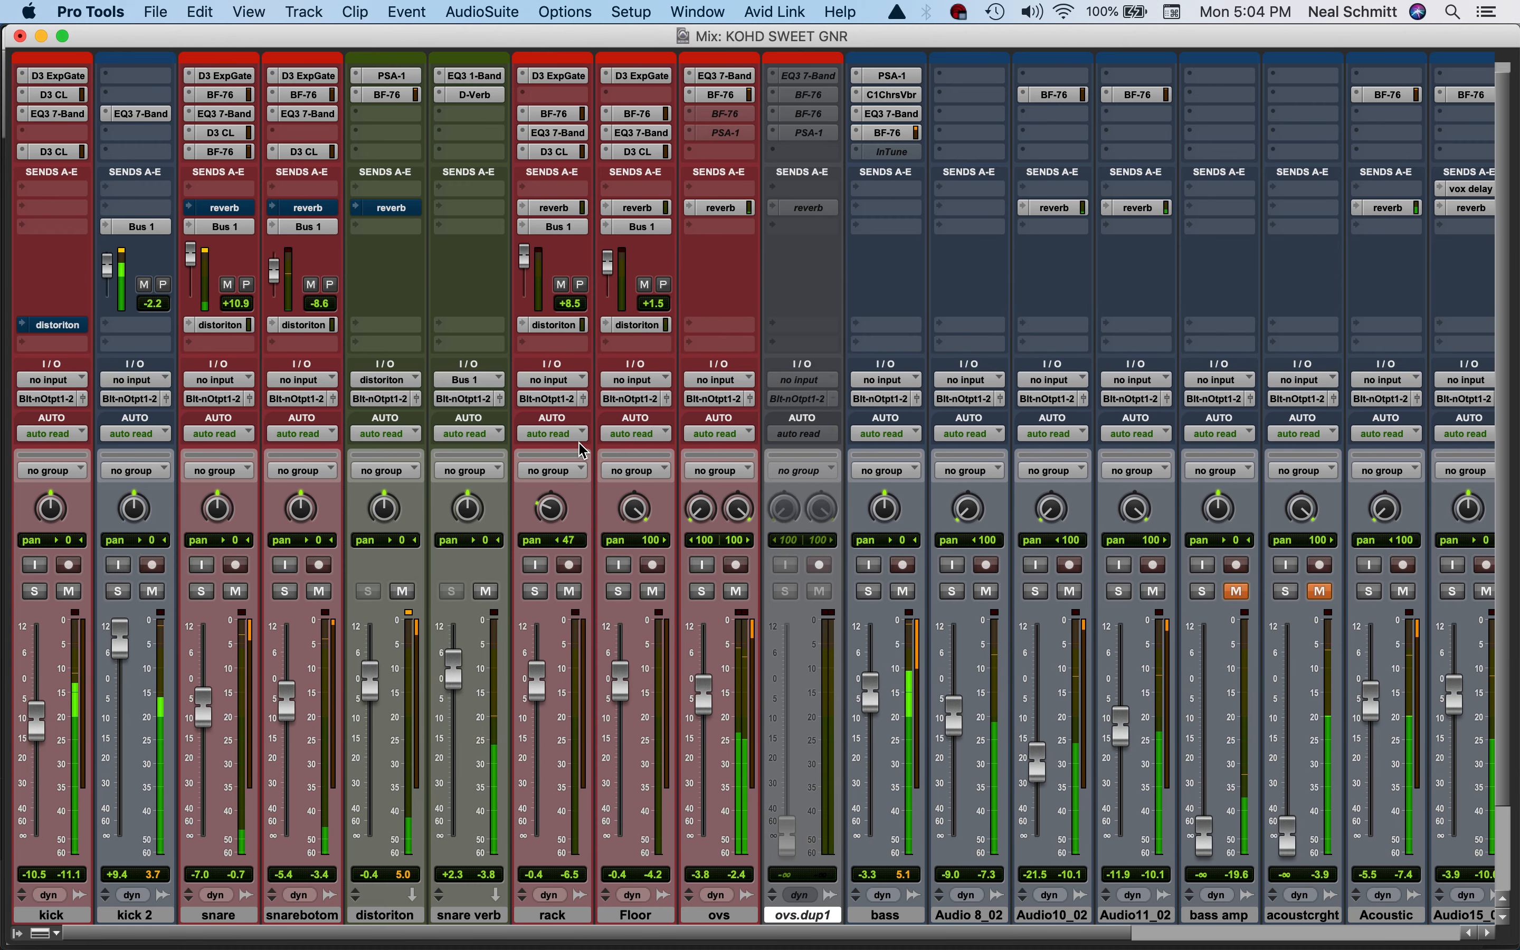